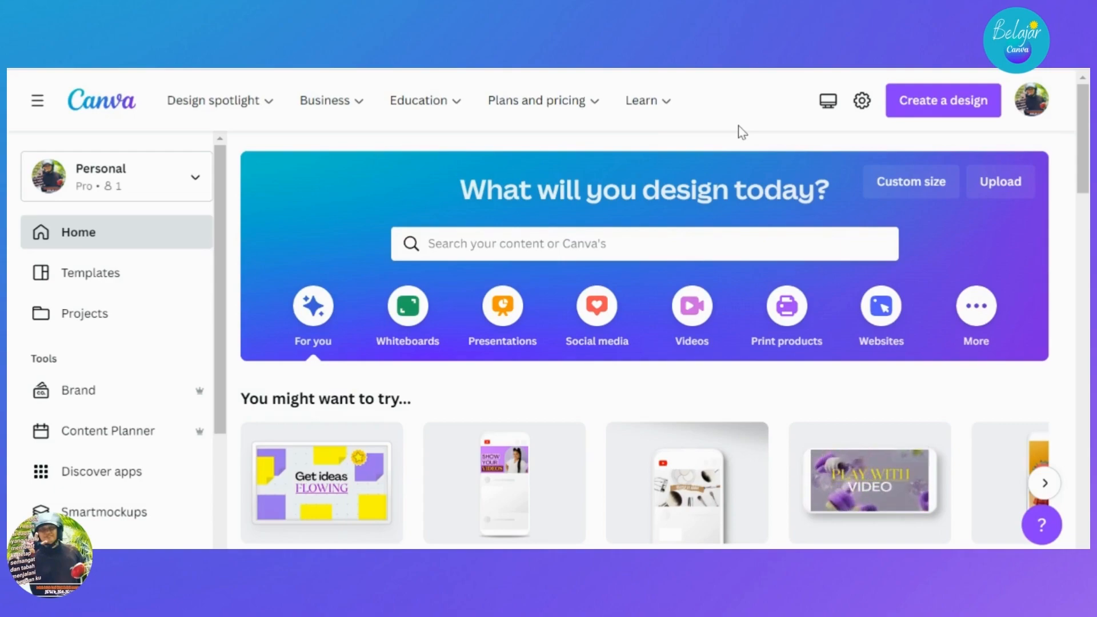
Create a new blank YouTube Thumbnail design by searching the design types for YouTube thumbnail.
left_click(951, 110)
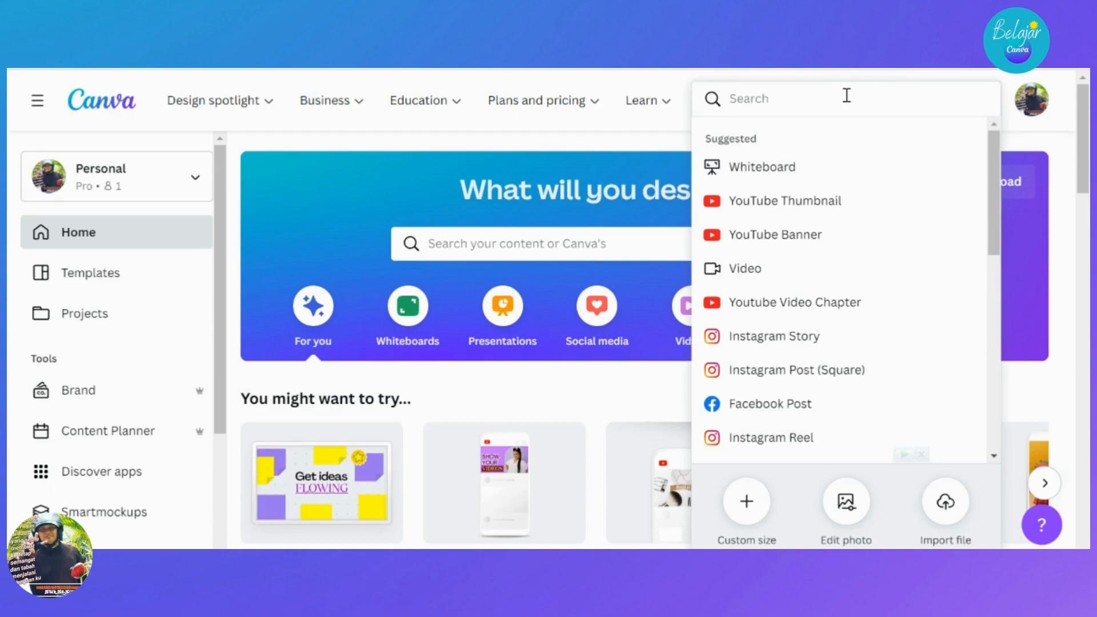
type("y")
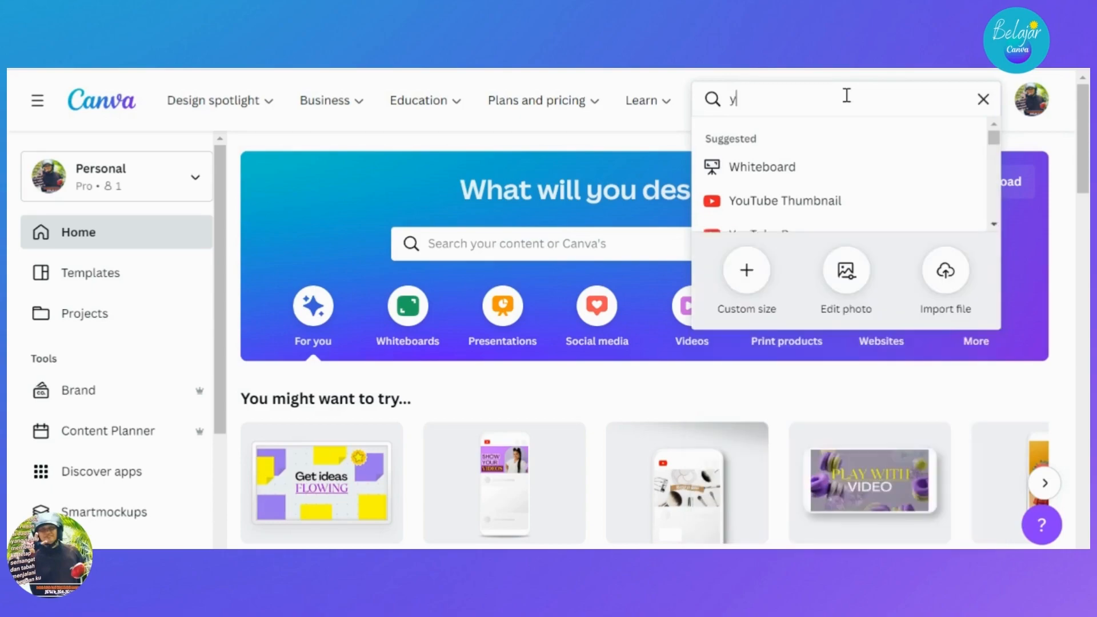
type("outube ")
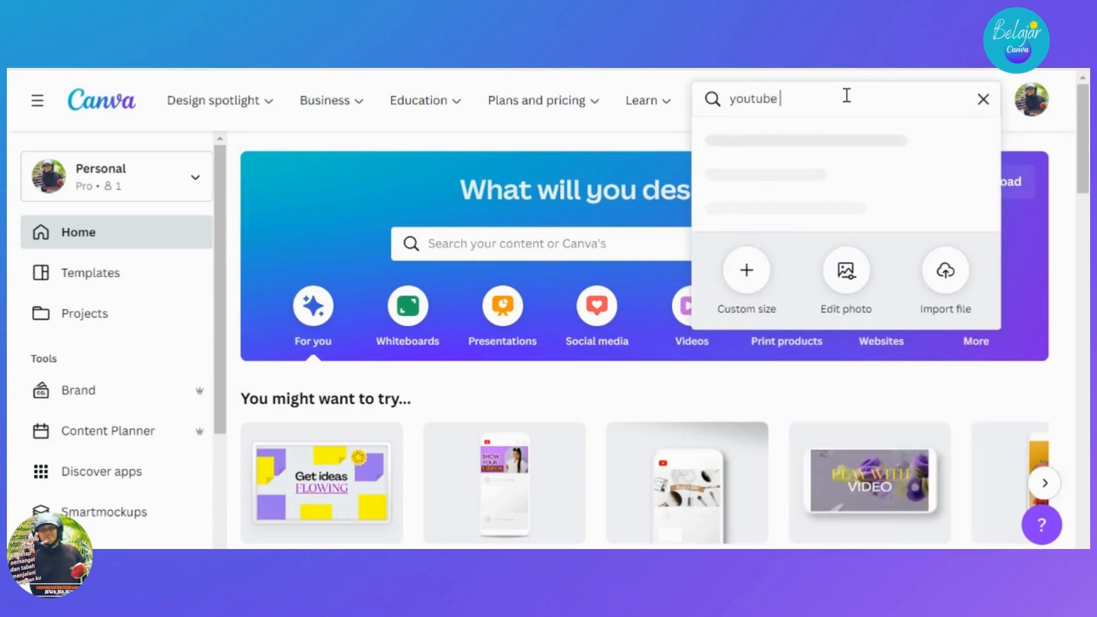
type("thumb")
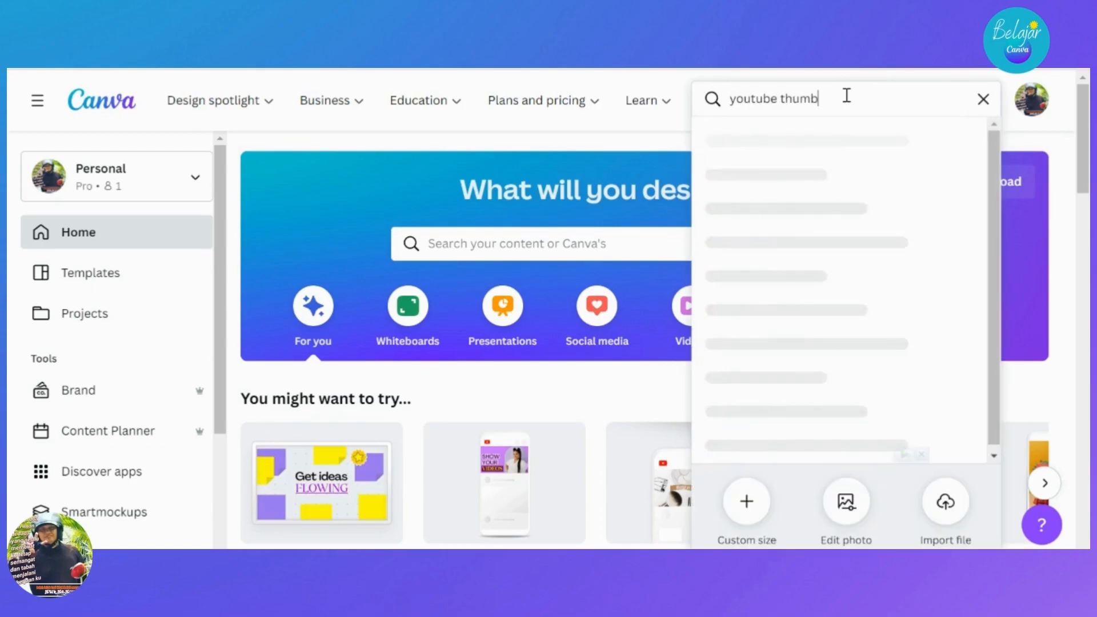
type("ail")
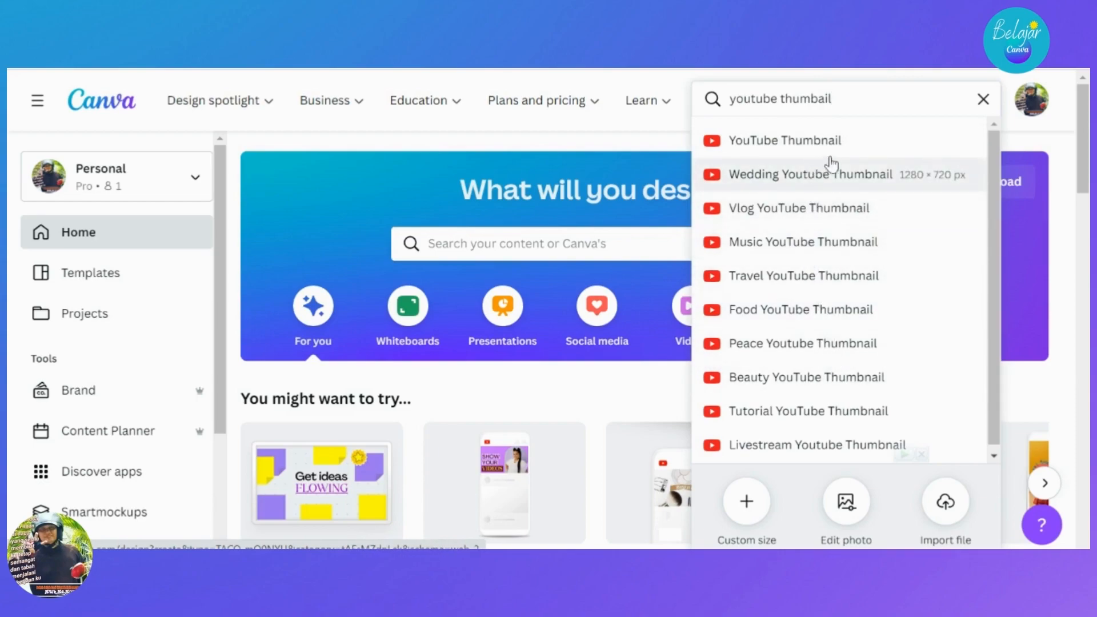
left_click(801, 143)
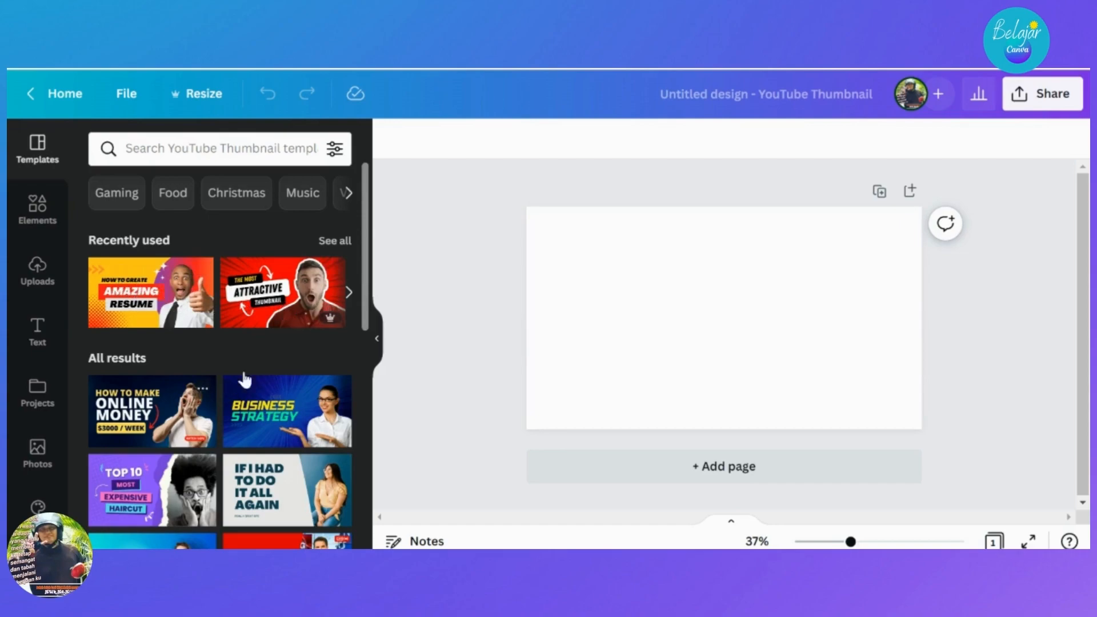
Browse the suggested YouTube Thumbnail templates to examine their layouts and backgrounds.
scroll(244, 379, "down", 3)
scroll(295, 339, "down", 3)
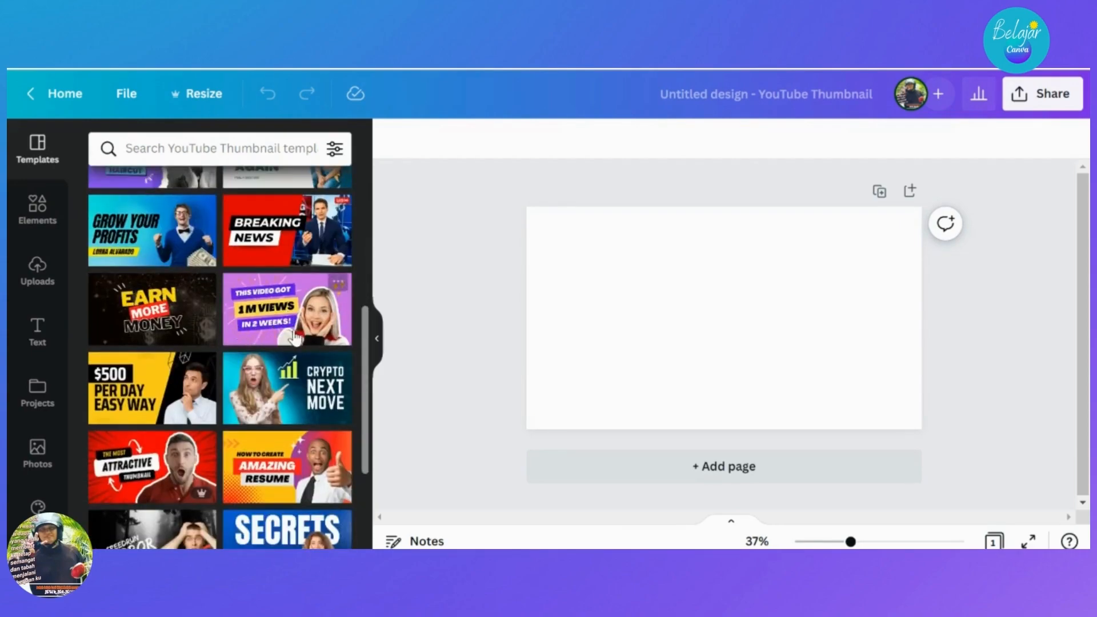
scroll(293, 343, "down", 3)
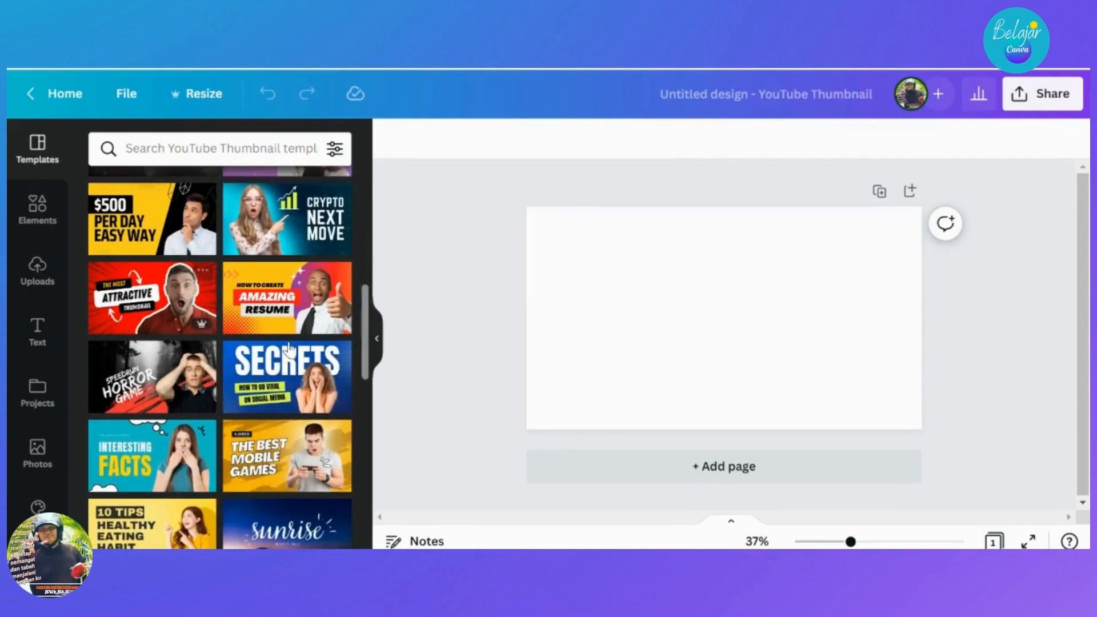
scroll(288, 348, "down", 3)
scroll(227, 391, "down", 3)
scroll(227, 390, "down", 1)
scroll(227, 390, "up", 5)
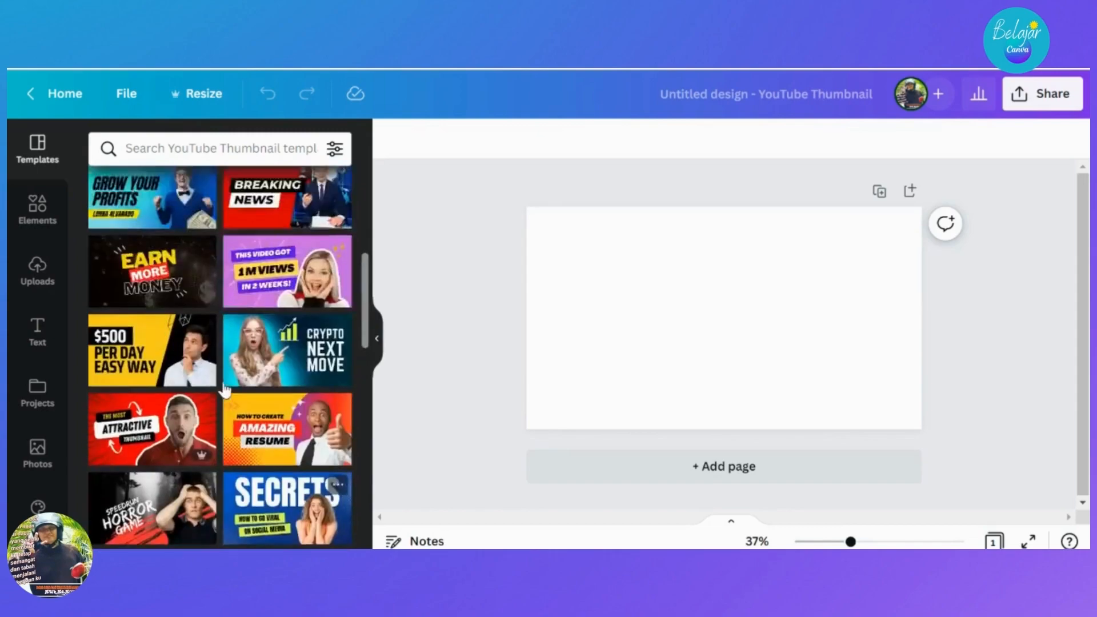
scroll(225, 388, "up", 10)
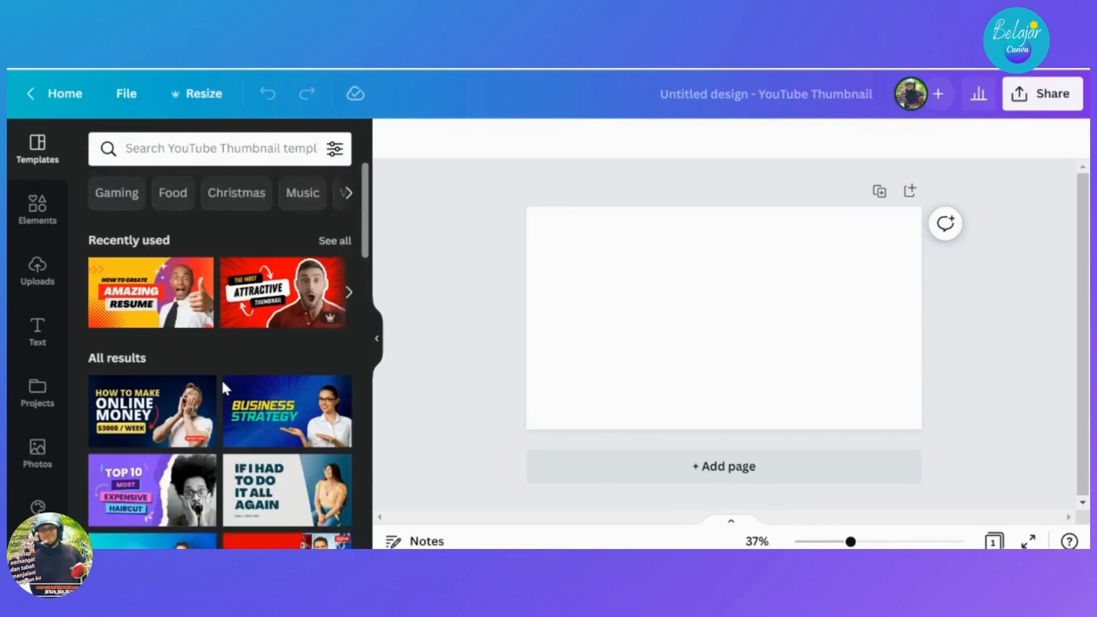
scroll(223, 386, "down", 5)
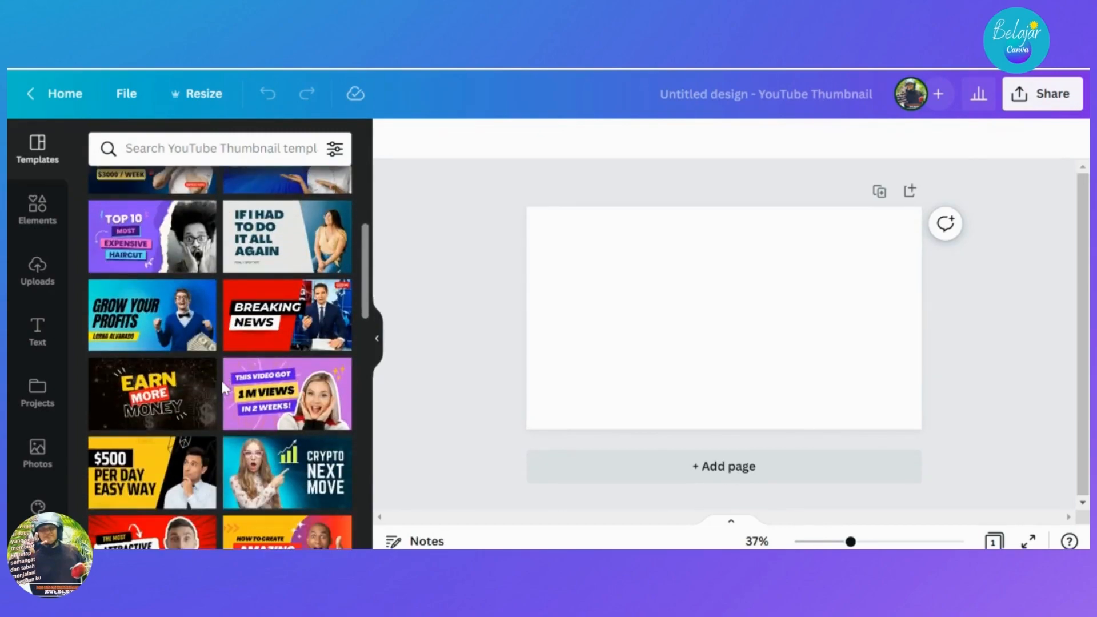
scroll(224, 389, "up", 5)
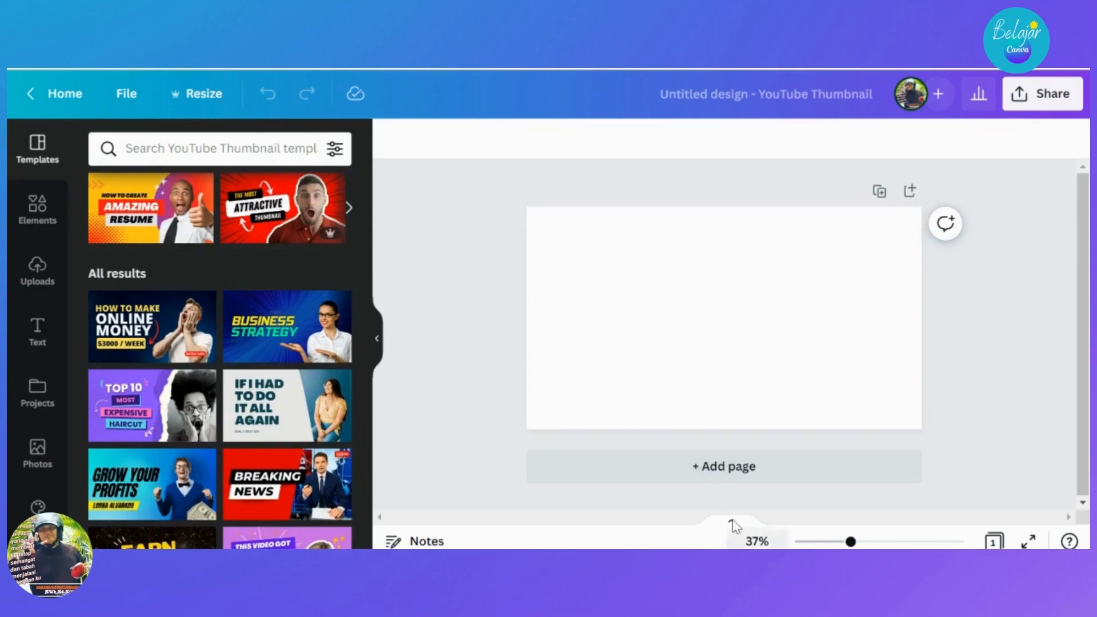
left_click(649, 327)
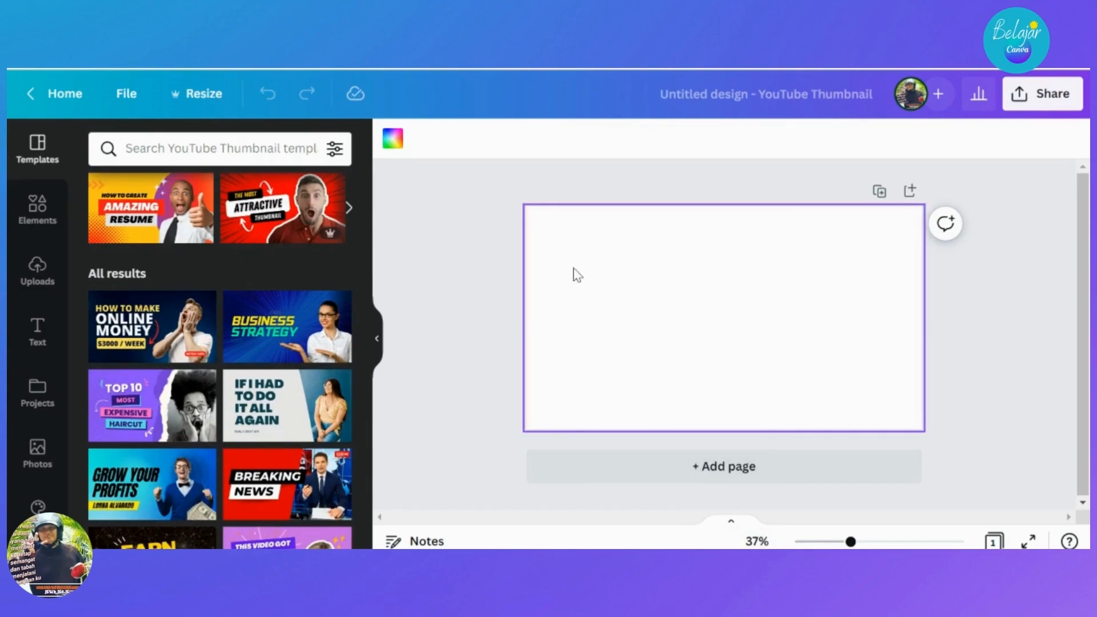
left_click(444, 226)
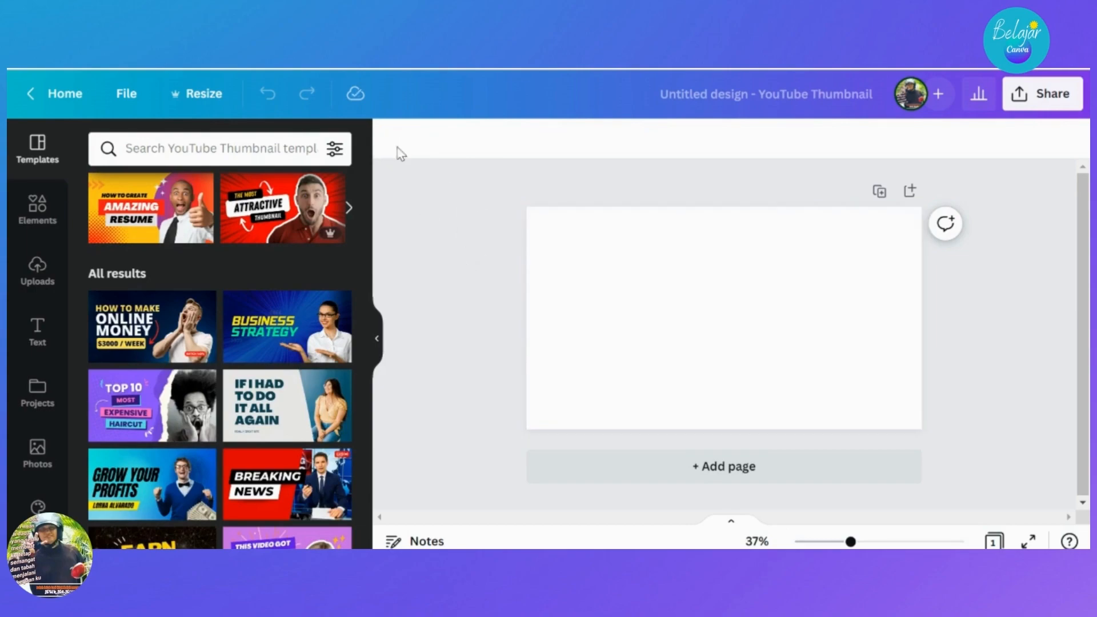
left_click(749, 316)
left_click(417, 228)
left_click(639, 277)
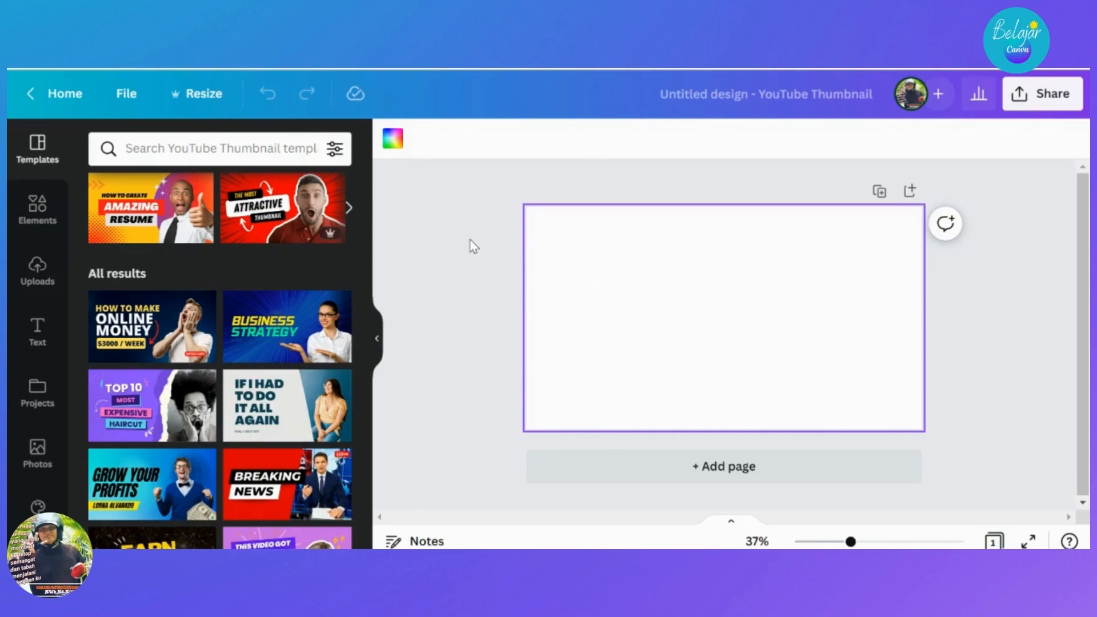
Search the design elements for "youtube background thumbnail".
left_click(38, 207)
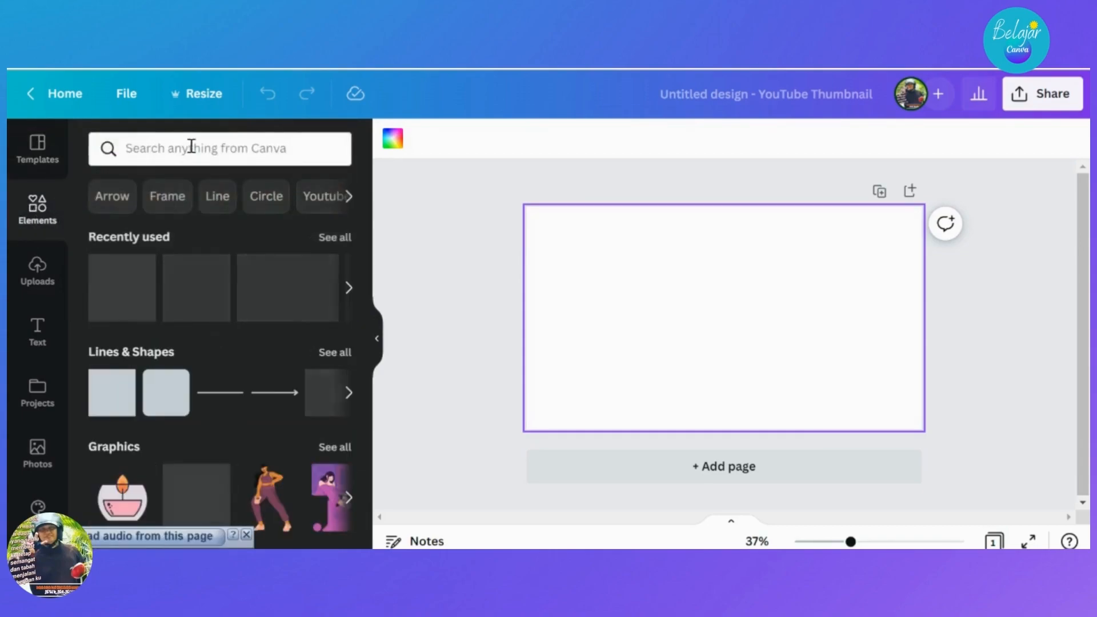
left_click(192, 147)
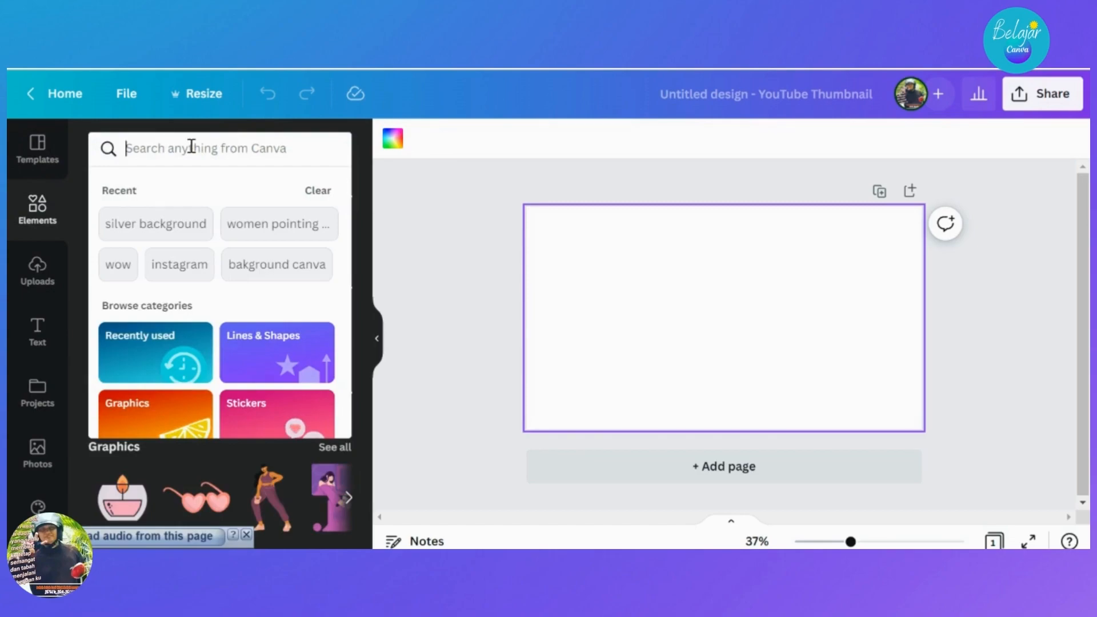
type("yu")
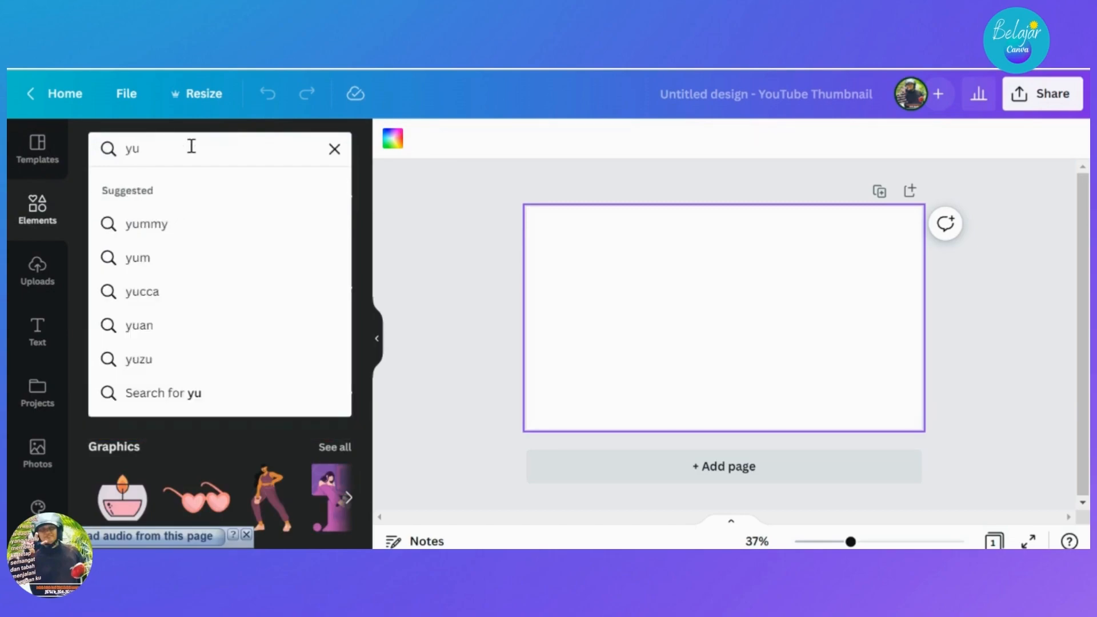
key("BackSpace")
type("outube")
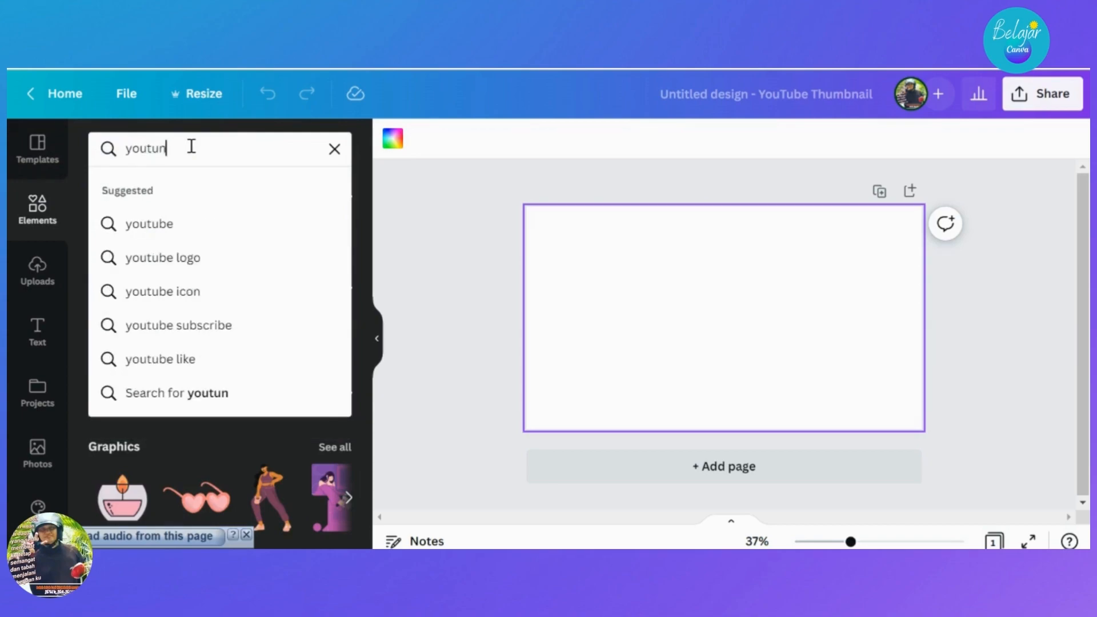
key("BackSpace")
key("BackSpace")
type("be ba")
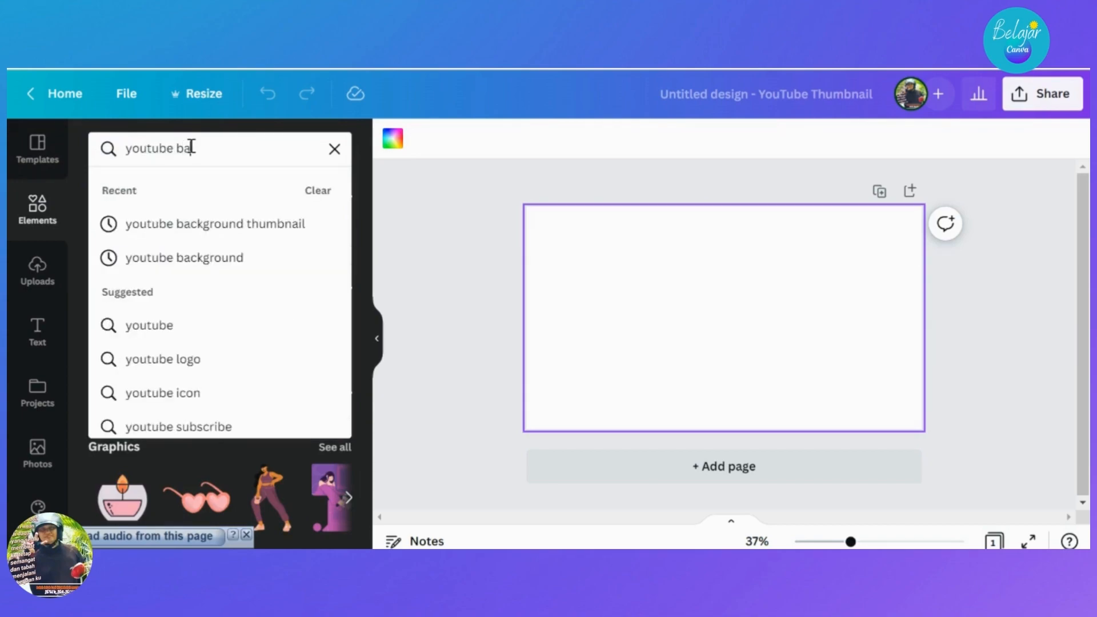
type("ckground thu")
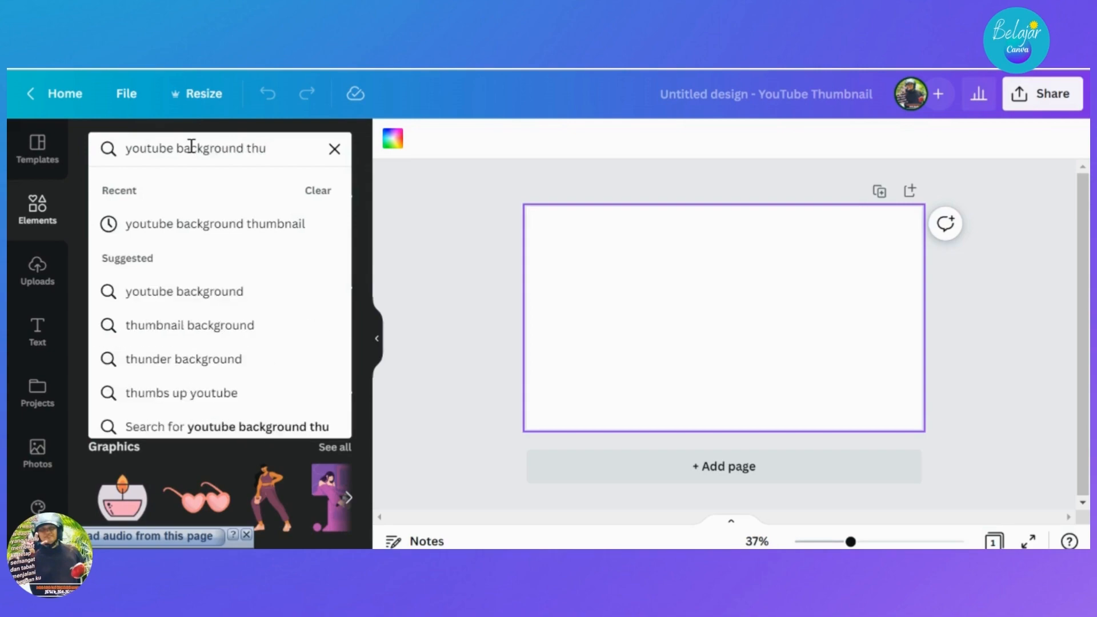
type("mbnail")
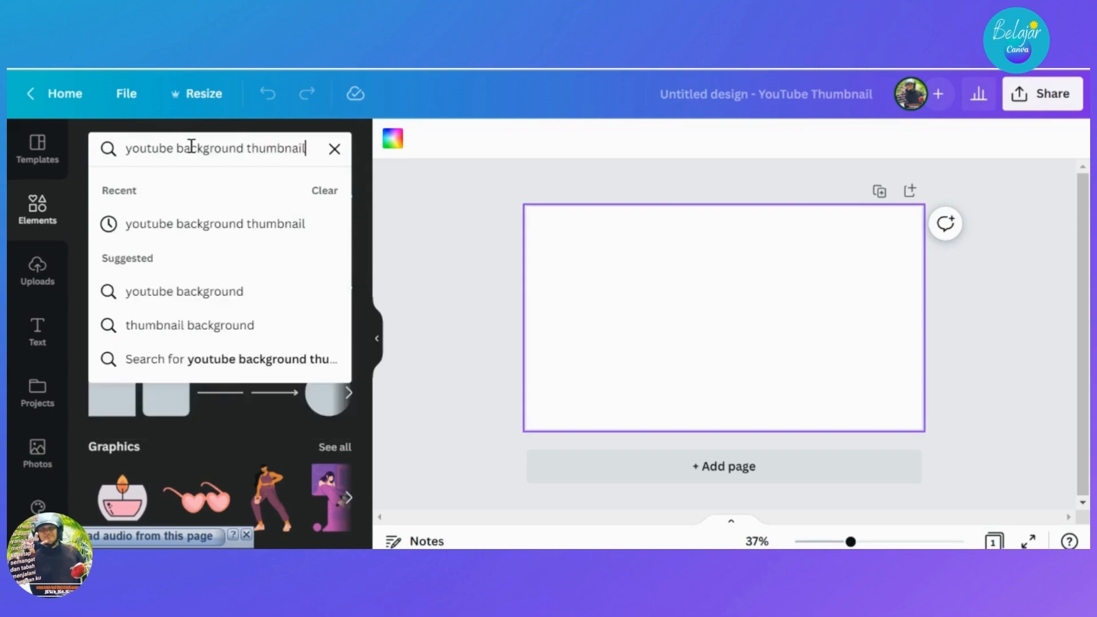
key("Return")
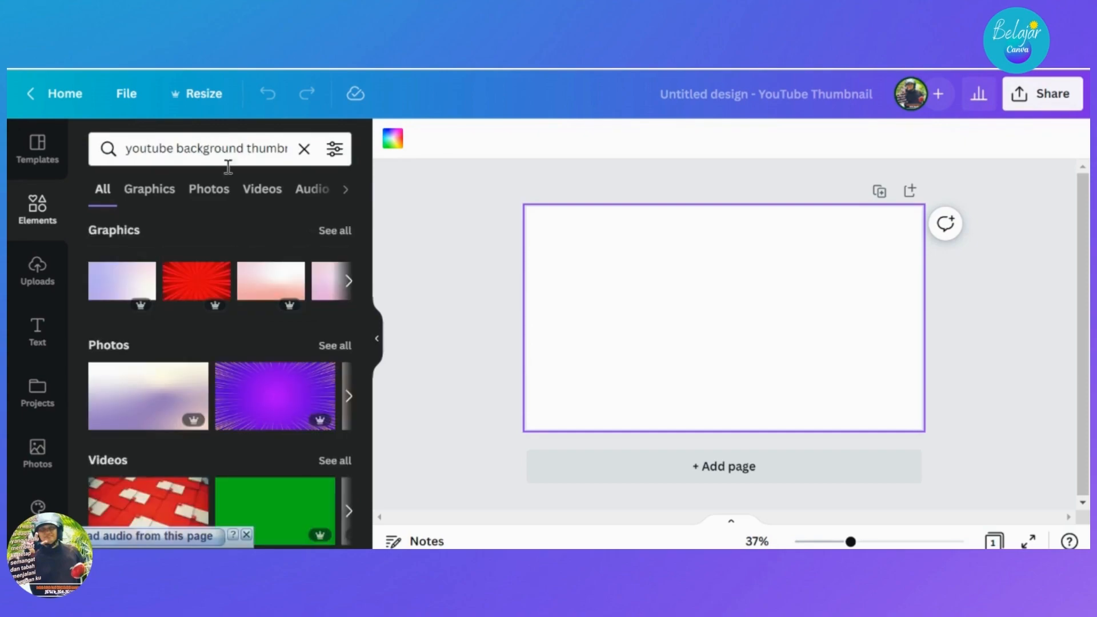
scroll(274, 277, "down", 2)
scroll(291, 268, "up", 2)
left_click(236, 146)
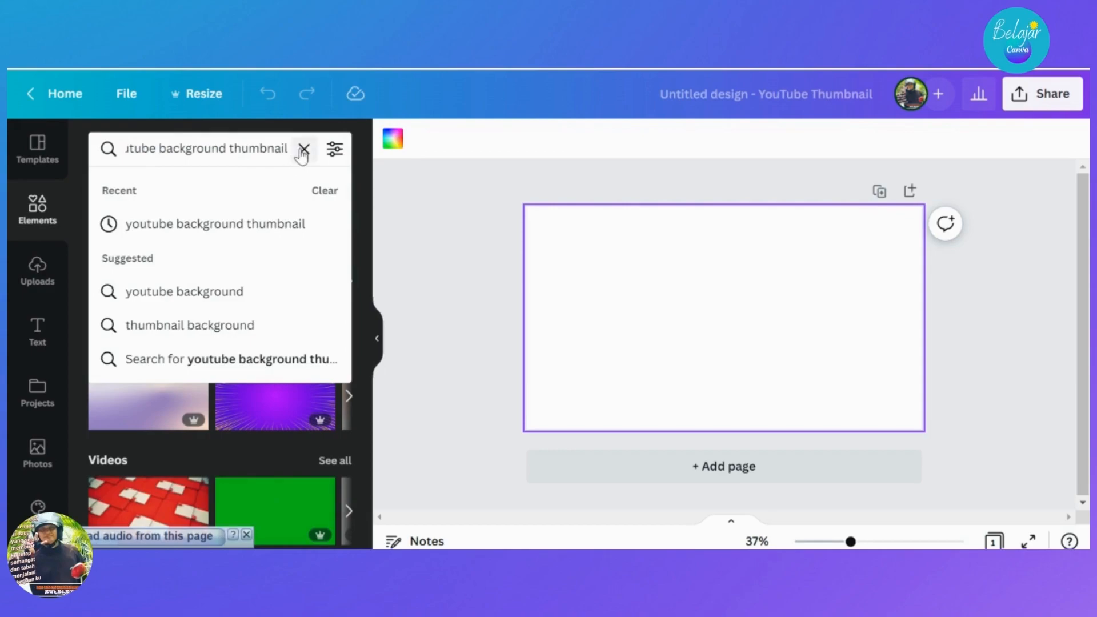
left_click(407, 183)
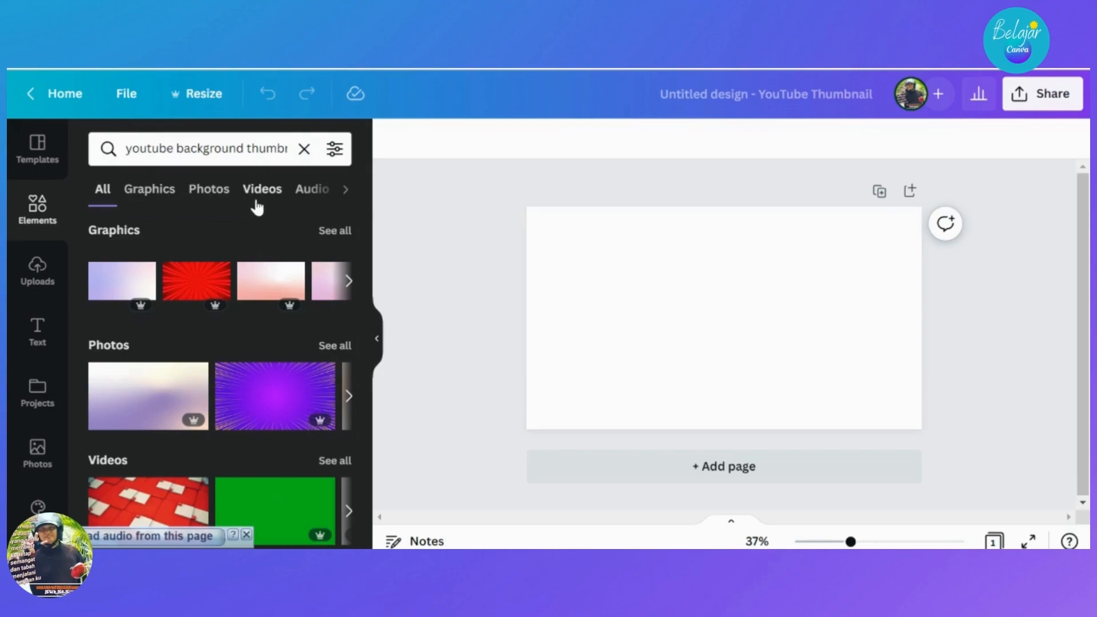
left_click(347, 195)
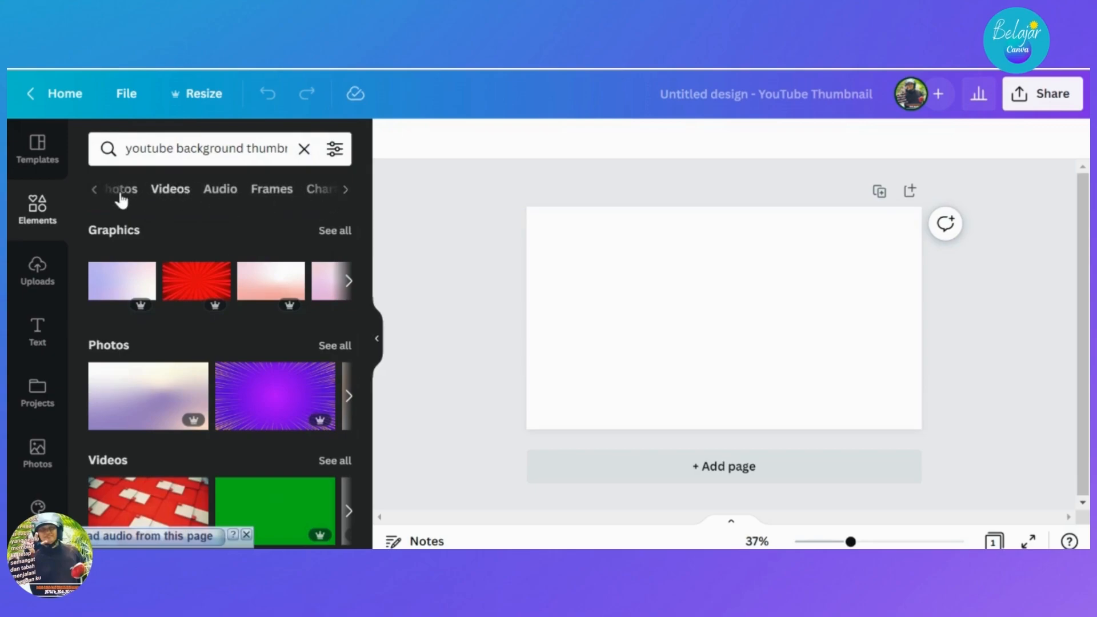
left_click(95, 190)
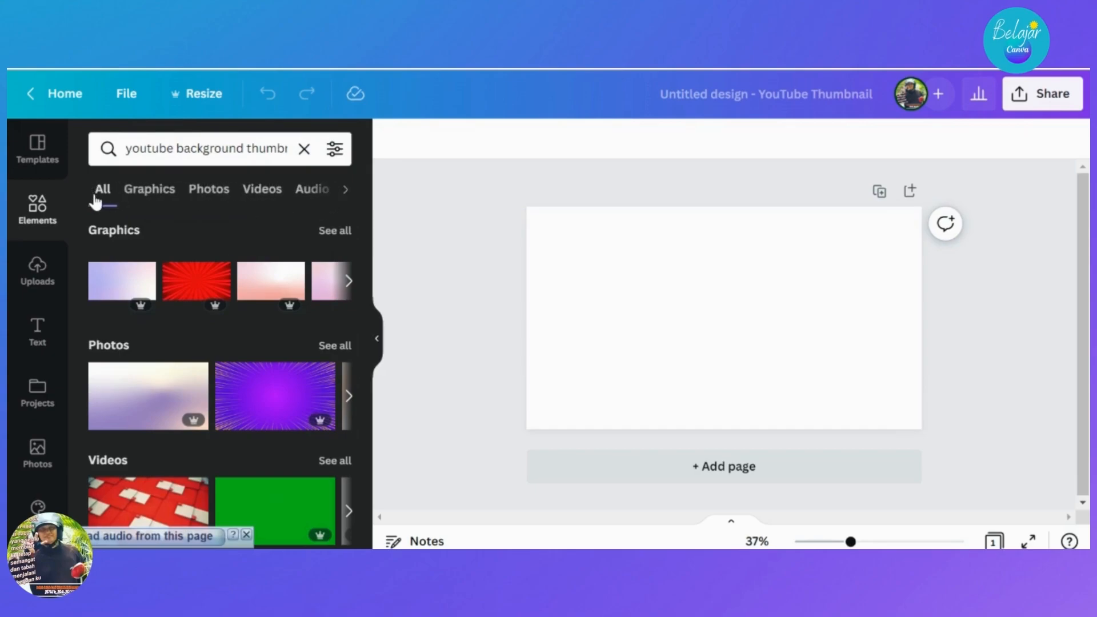
Narrow the element results to graphics and browse them for a suitable thumbnail background.
left_click(151, 196)
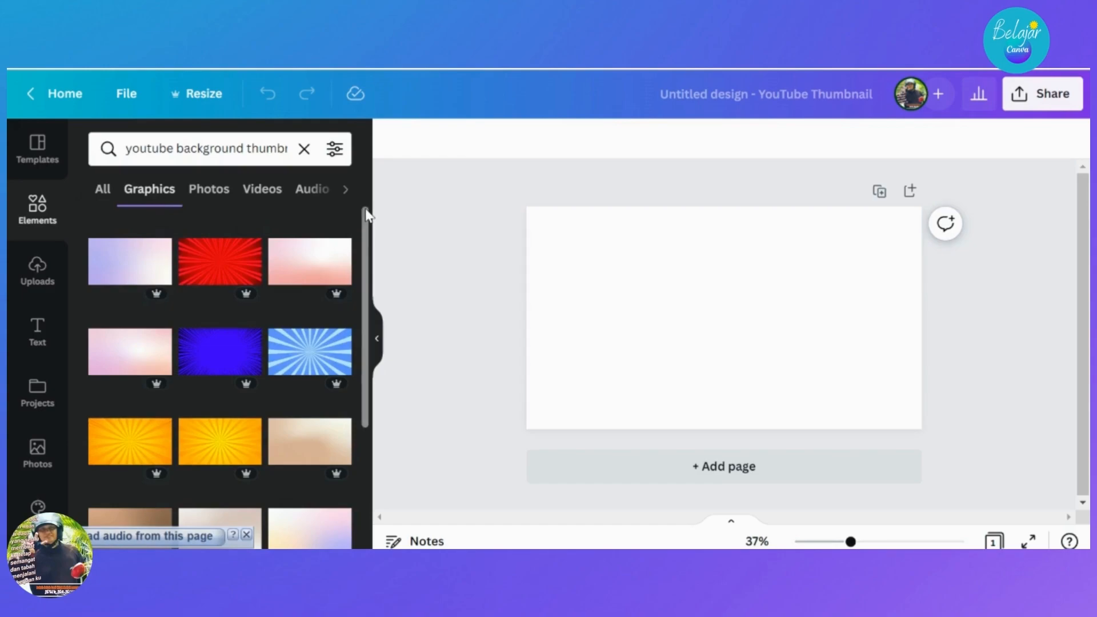
scroll(367, 215, "down", 5)
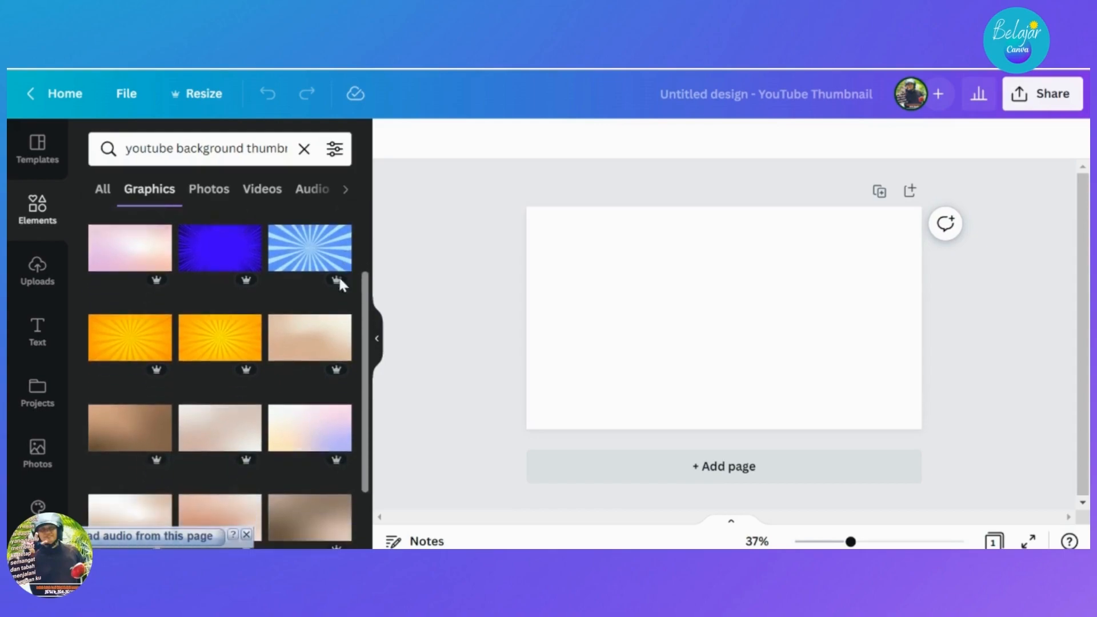
scroll(337, 354, "down", 3)
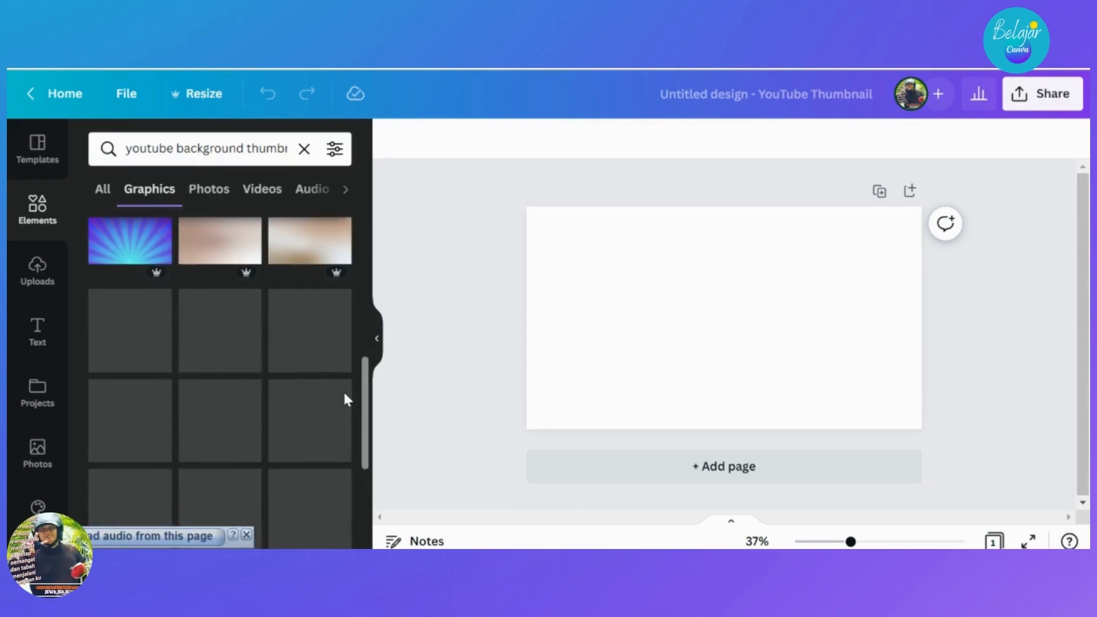
left_click_drag(365, 399, 364, 232)
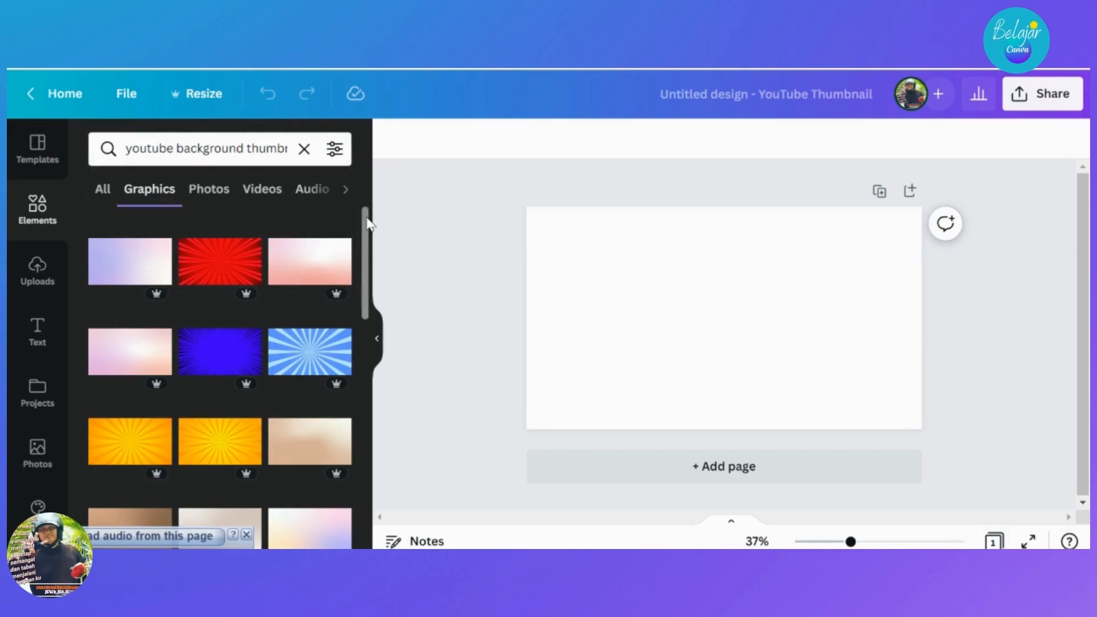
scroll(369, 223, "down", 1)
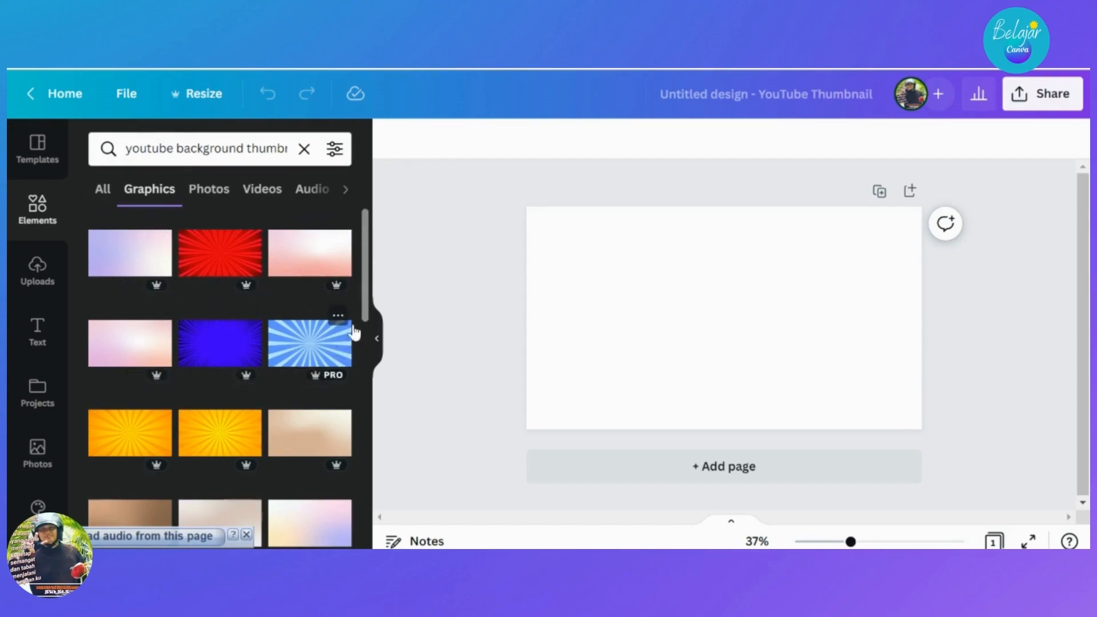
scroll(368, 255, "down", 3)
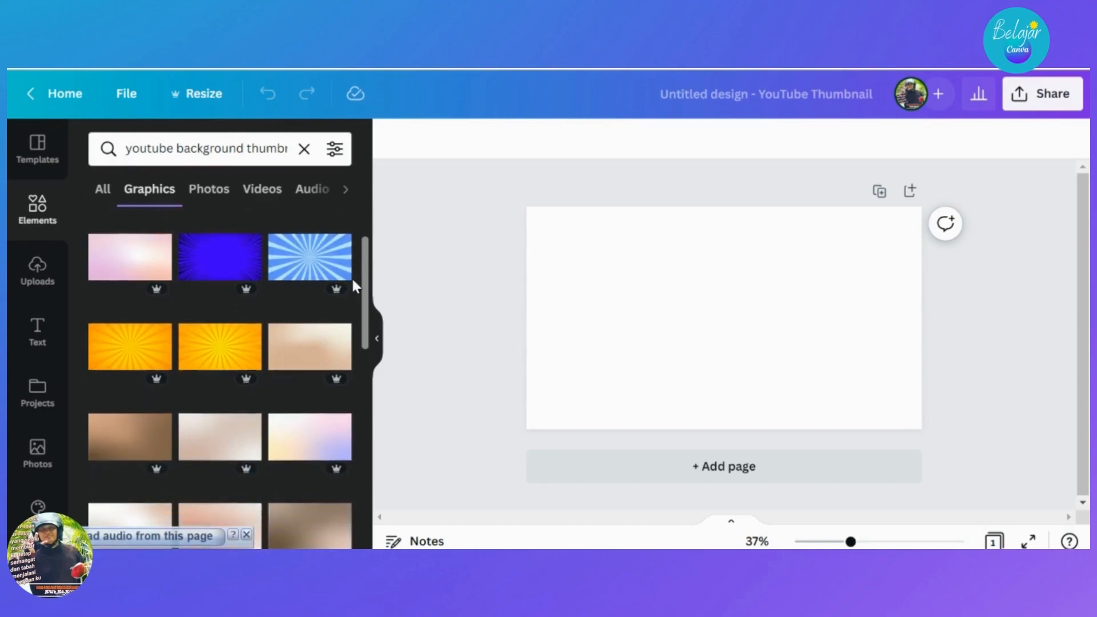
scroll(337, 345, "down", 2)
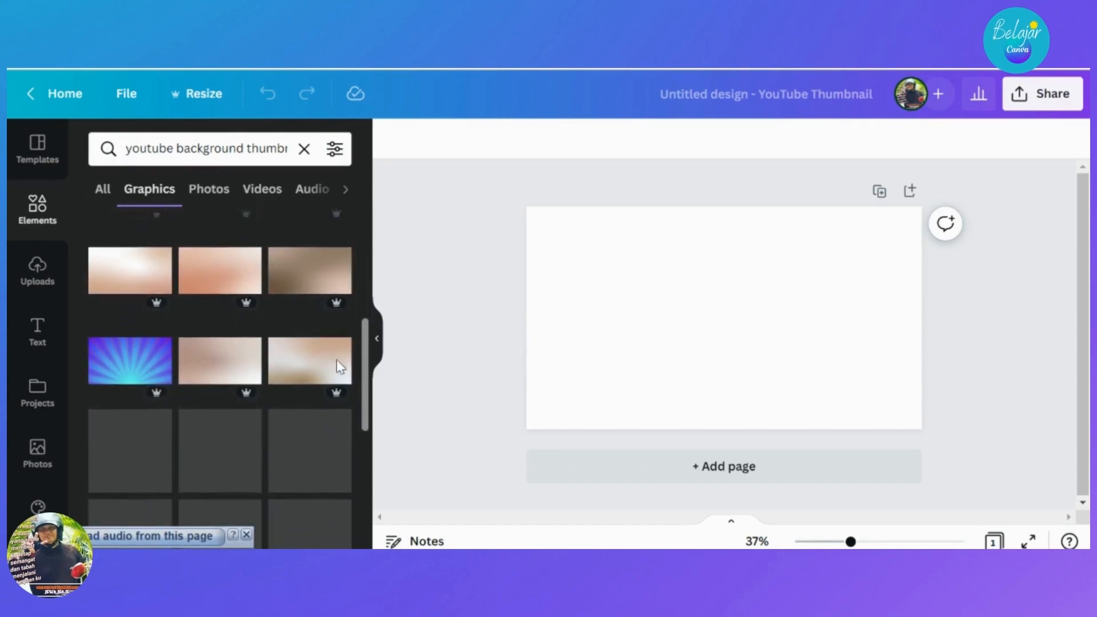
mouse_move(364, 348)
left_mouse_down()
mouse_move(366, 235)
mouse_move(348, 334)
left_mouse_up()
scroll(355, 362, "down", 5)
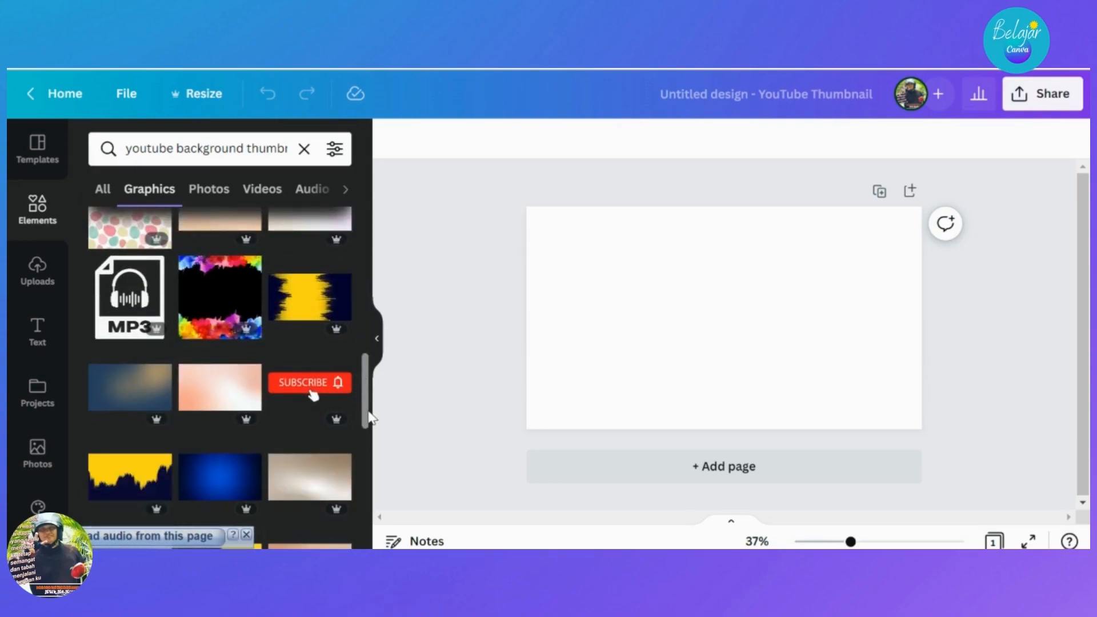
scroll(367, 420, "down", 2)
left_click_drag(367, 426, 369, 237)
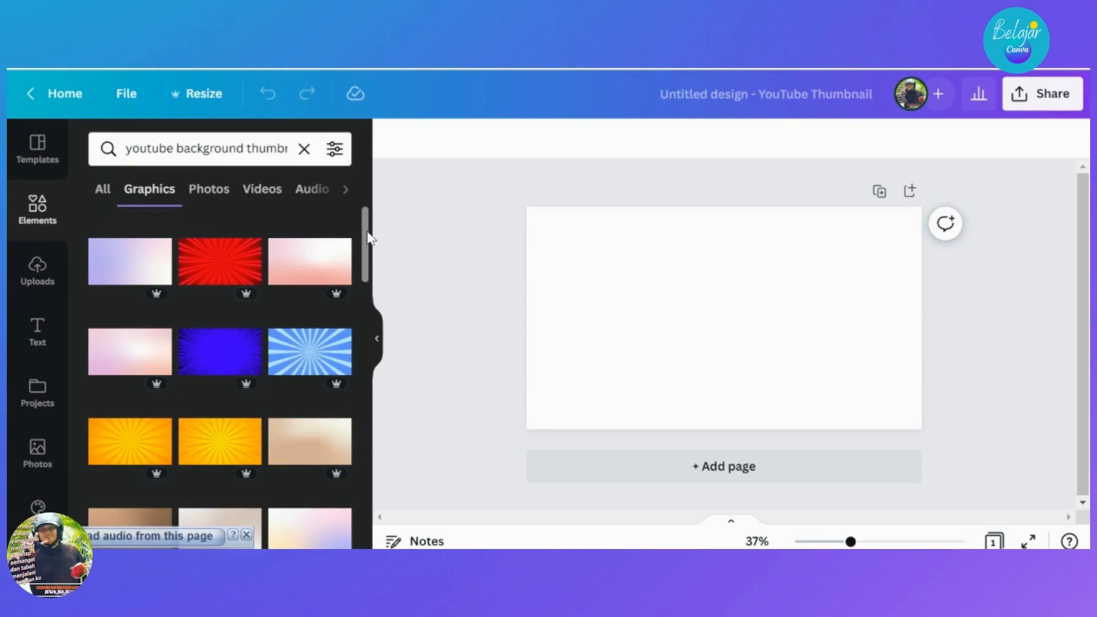
scroll(370, 239, "down", 2)
scroll(369, 234, "up", 2)
scroll(365, 241, "down", 1)
mouse_move(365, 243)
left_mouse_down()
mouse_move(354, 318)
mouse_move(366, 240)
left_mouse_up()
mouse_move(365, 235)
left_mouse_down()
mouse_move(355, 276)
mouse_move(363, 236)
left_mouse_up()
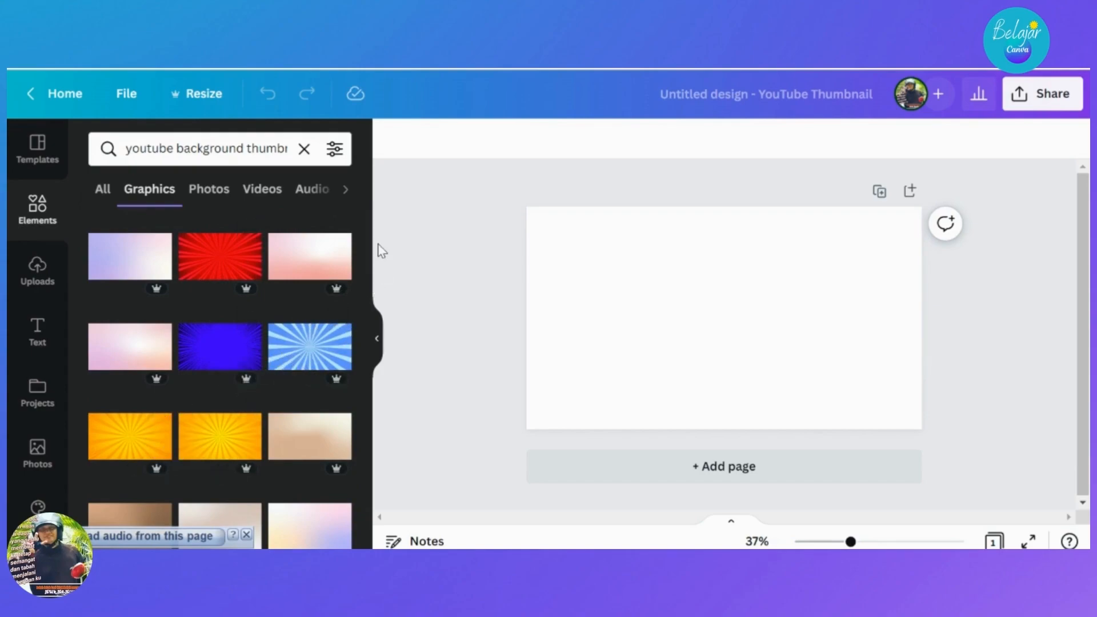
left_click_drag(368, 244, 359, 207)
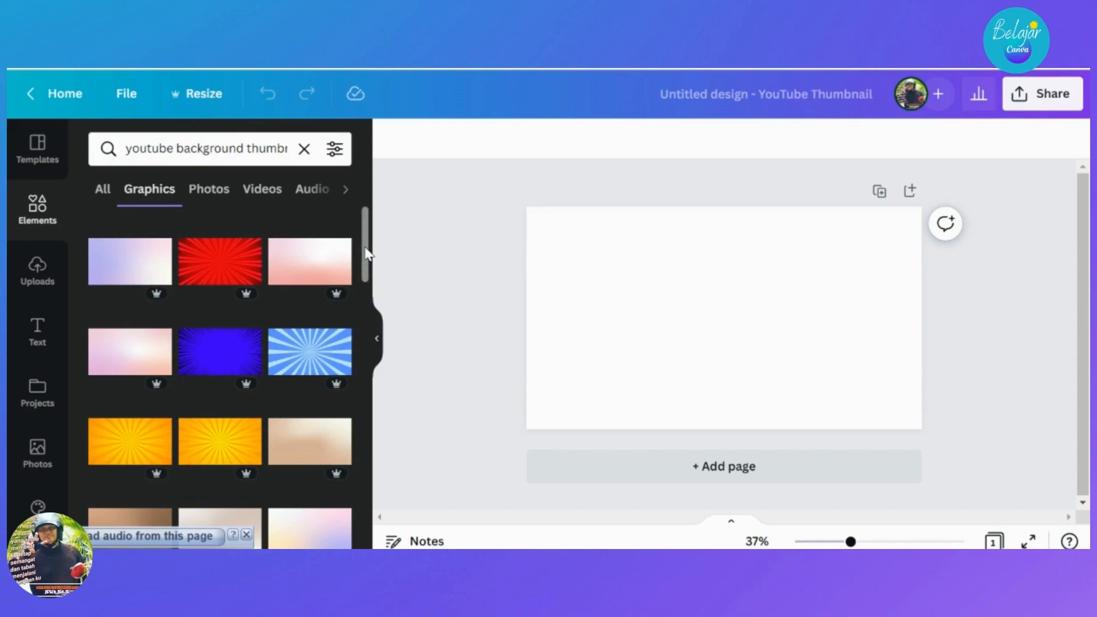
Add the orange sunburst graphic to the page and enlarge it to cover the whole canvas as the background.
left_click_drag(365, 249, 361, 278)
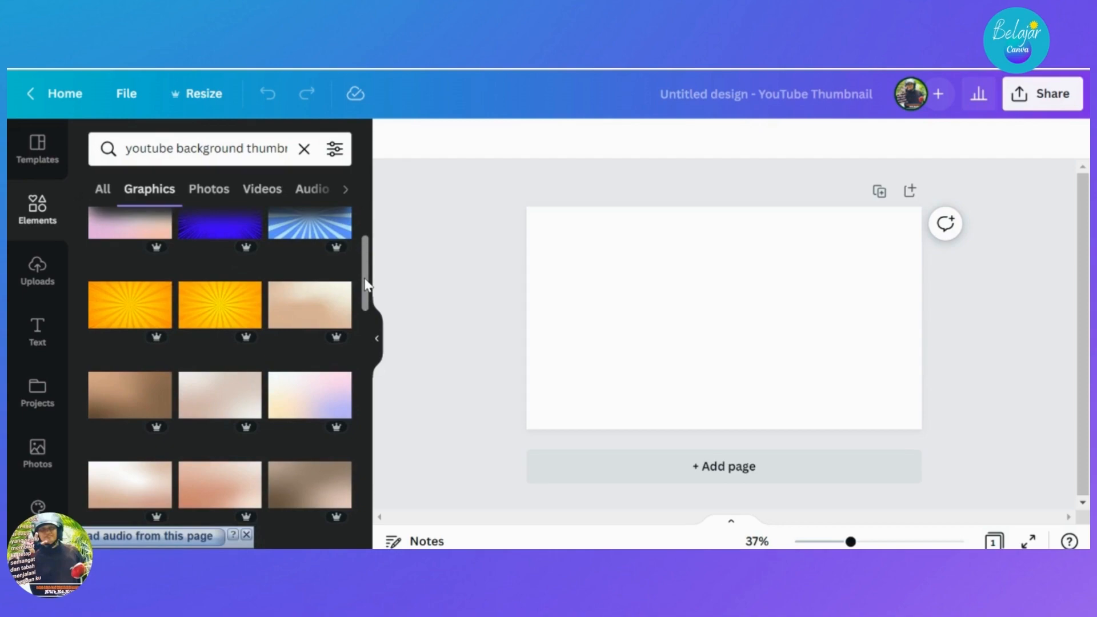
left_click_drag(366, 286, 367, 279)
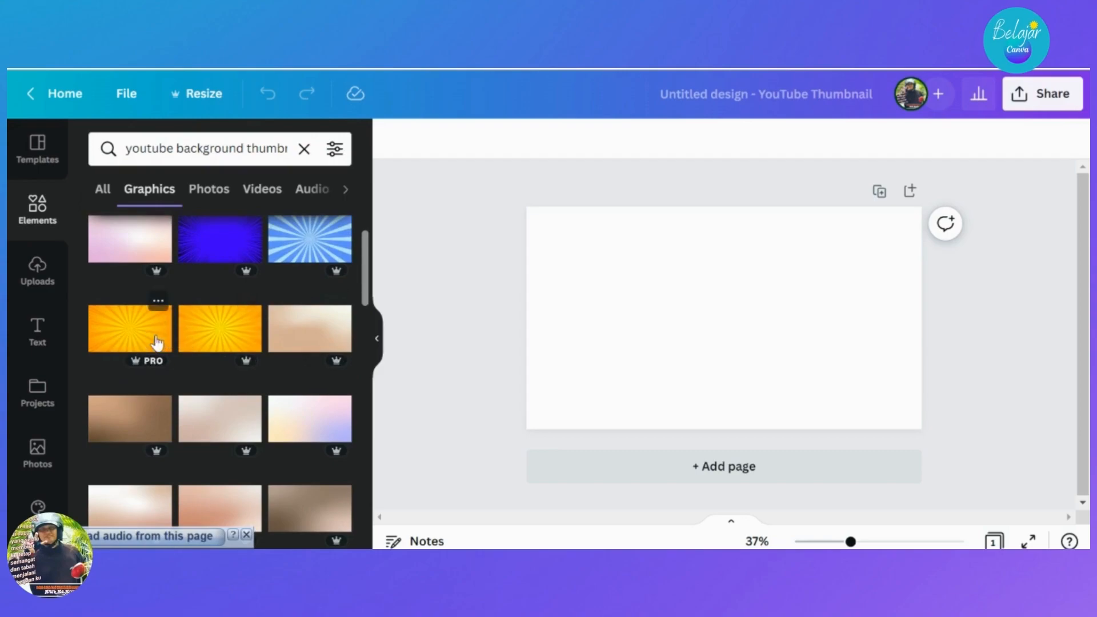
left_click(125, 341)
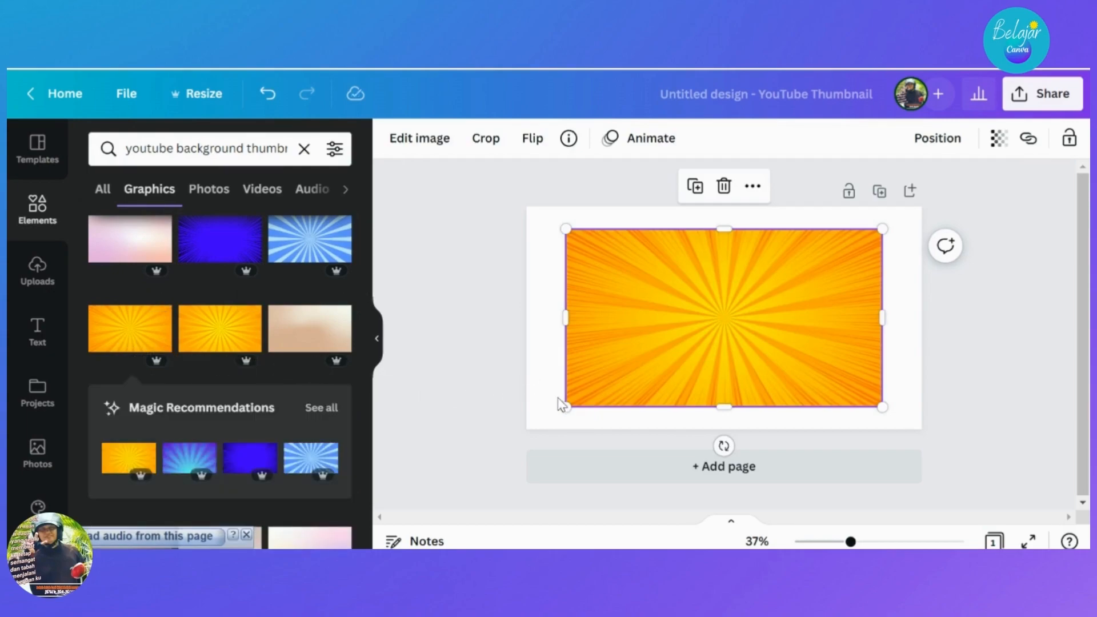
left_click_drag(565, 408, 525, 429)
left_click_drag(883, 229, 921, 204)
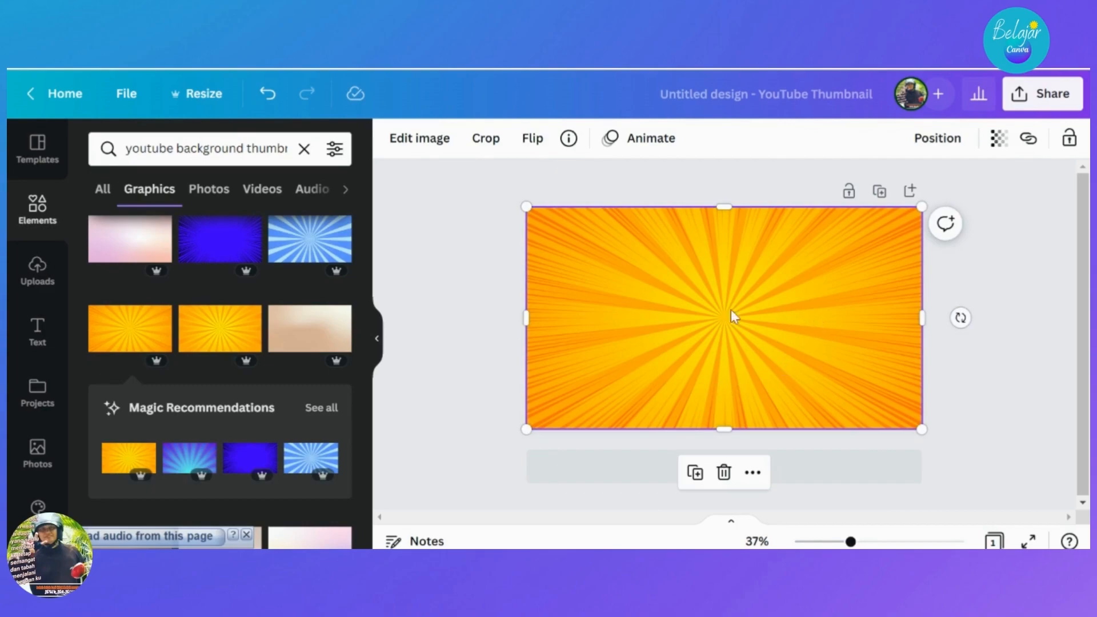
left_click(496, 379)
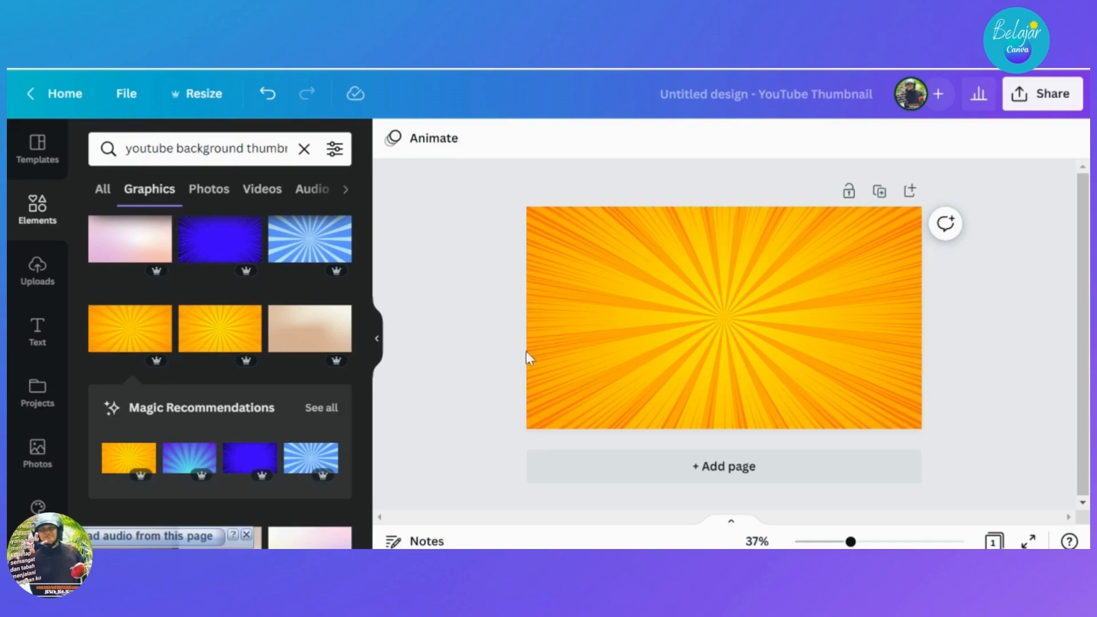
Add a heading reading "Belajar" and move it to the upper-left area of the page.
left_click(38, 339)
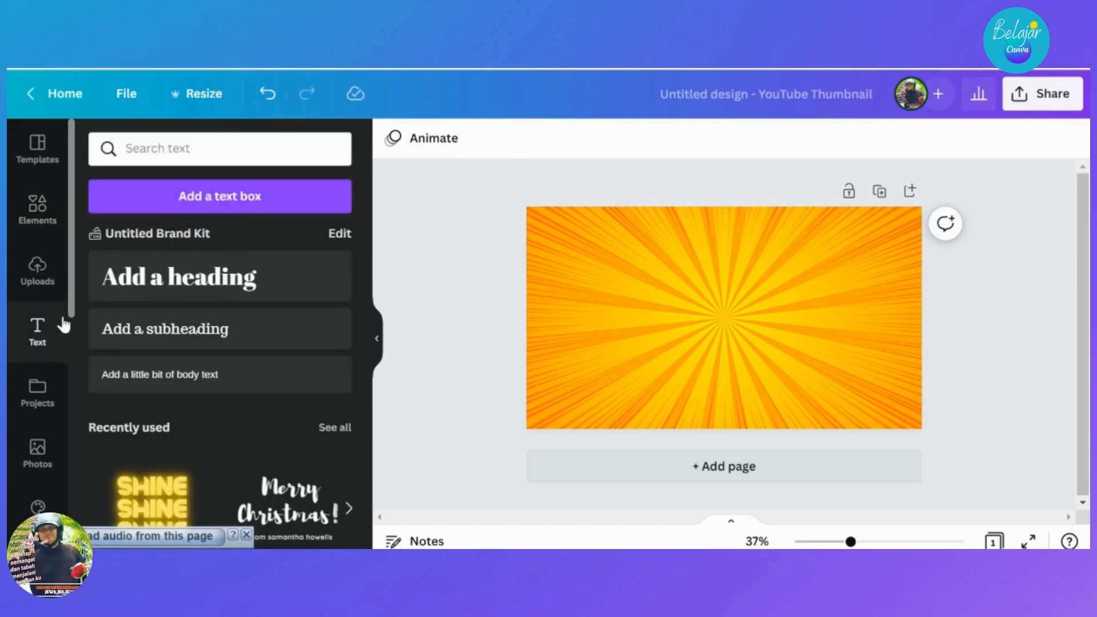
left_click(157, 286)
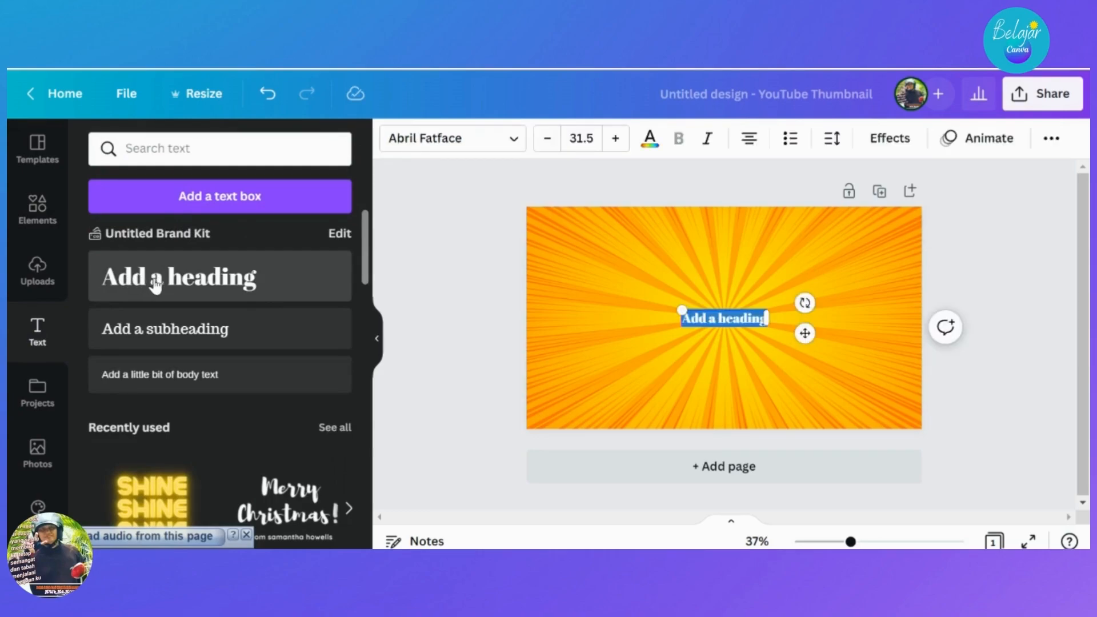
type("Belajar")
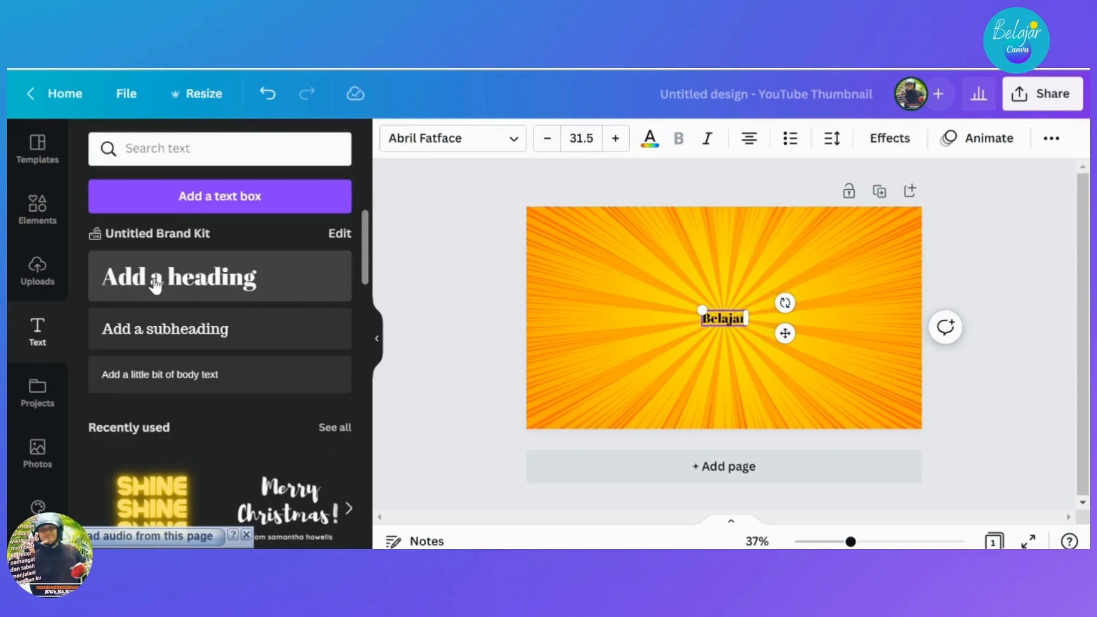
left_click(445, 317)
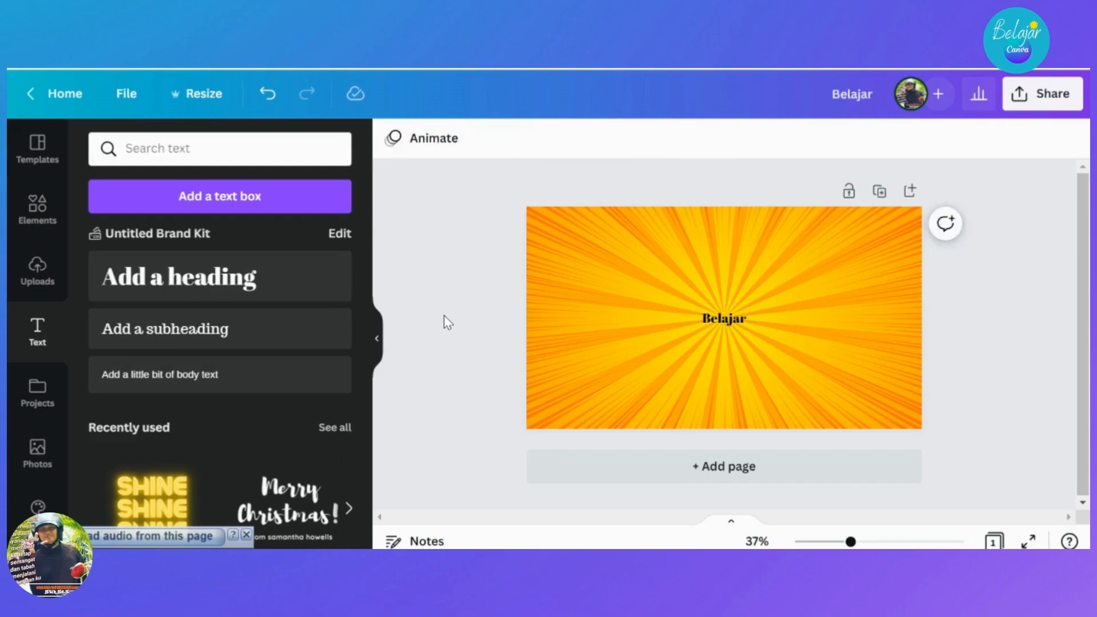
left_click(729, 324)
left_click_drag(730, 325, 601, 253)
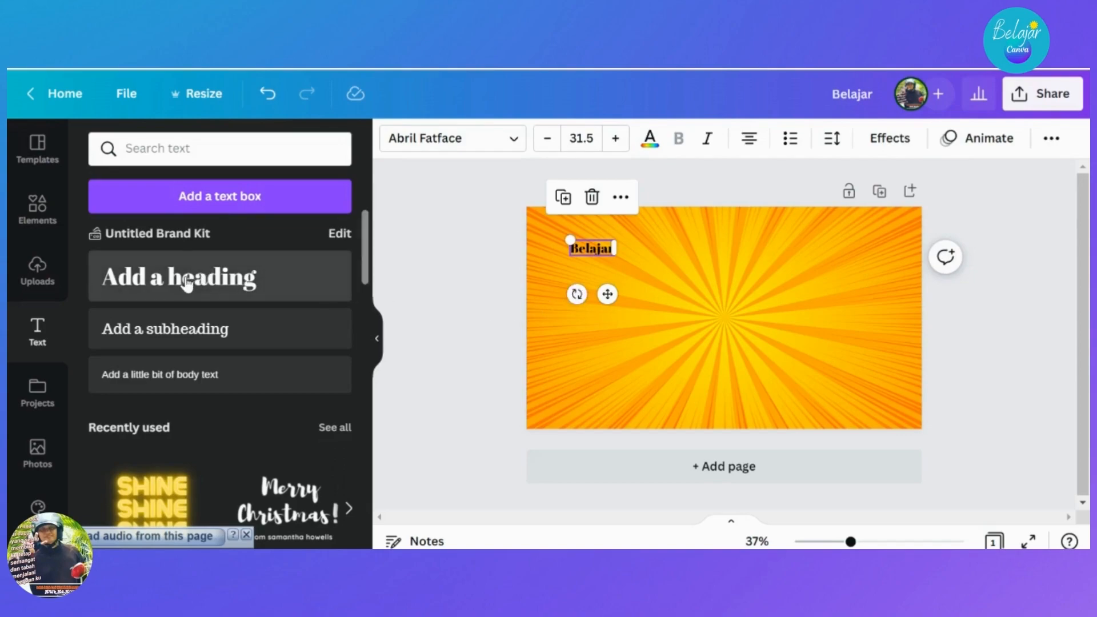
Add a heading reading "Desain" and place it slightly below "Belajar", aligned with it.
left_click(187, 283)
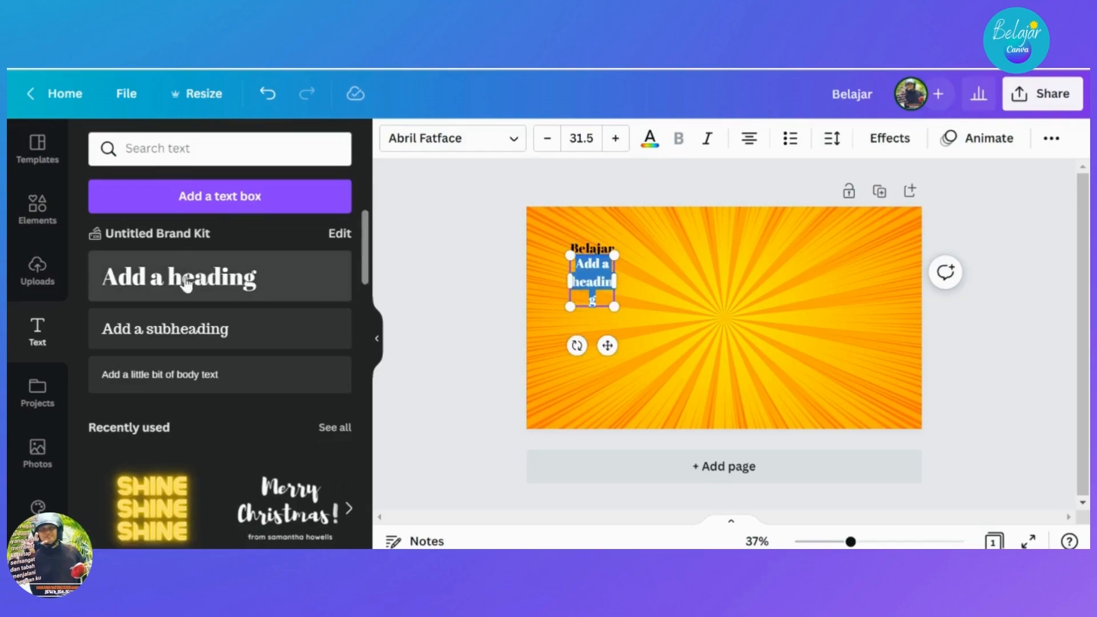
type("Desain")
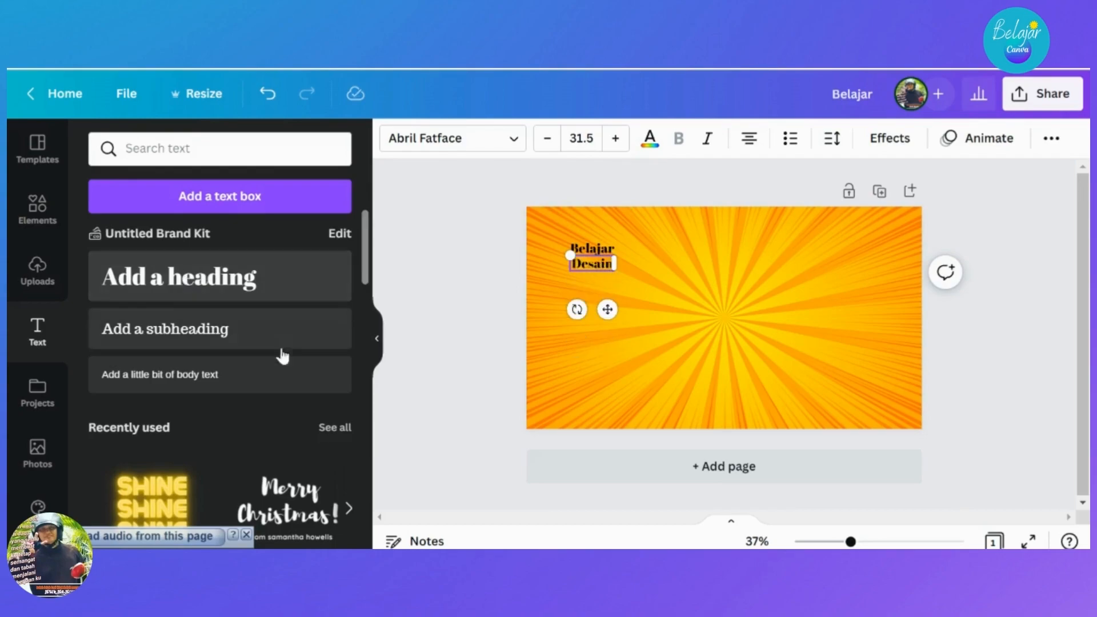
left_click(523, 306)
left_click(582, 265)
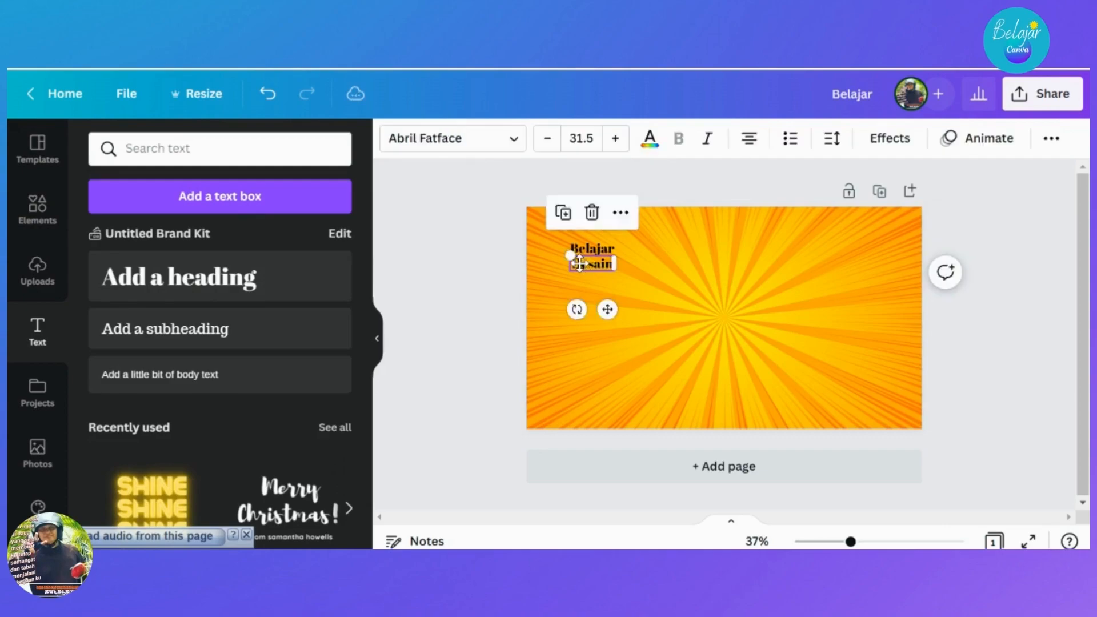
left_click_drag(582, 260, 578, 269)
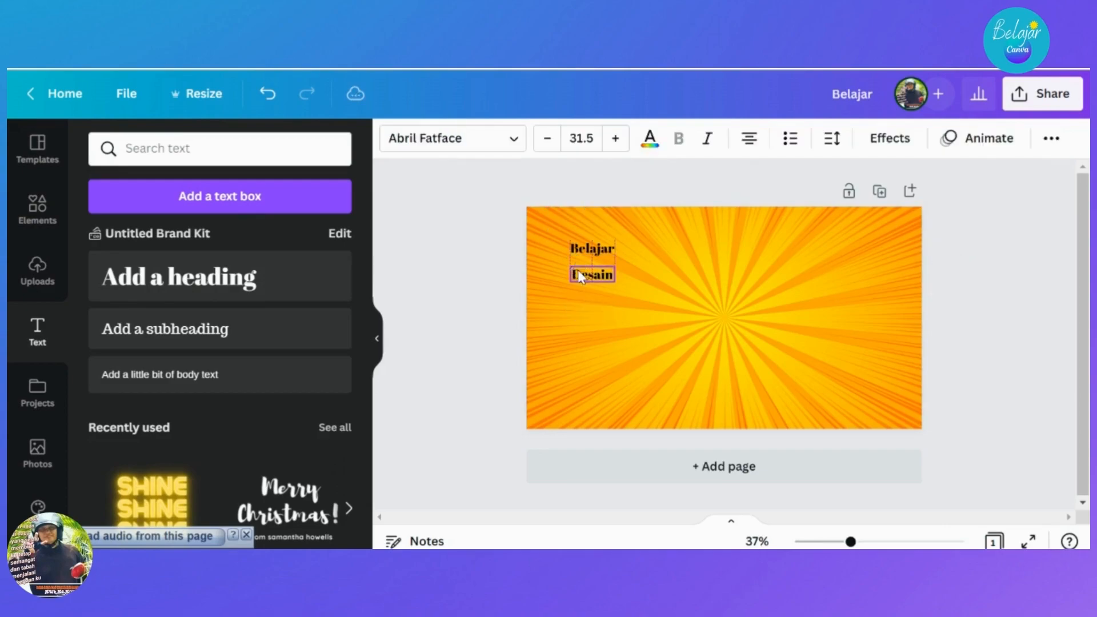
Add a heading reading "Grafis" and position it just beneath "Desain".
left_click(204, 286)
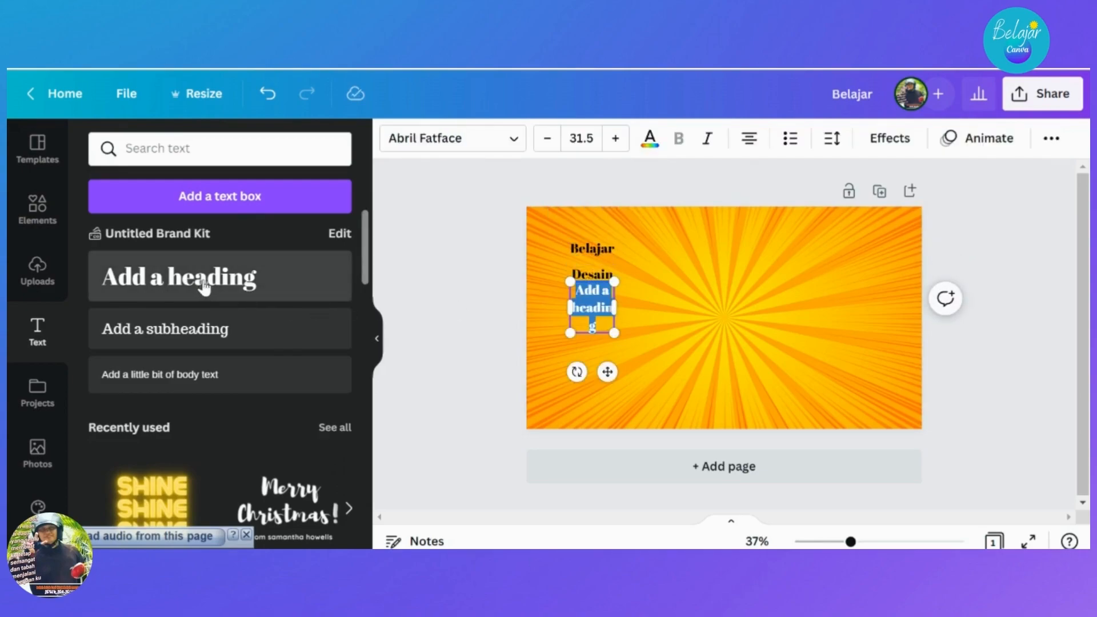
type("Grafis")
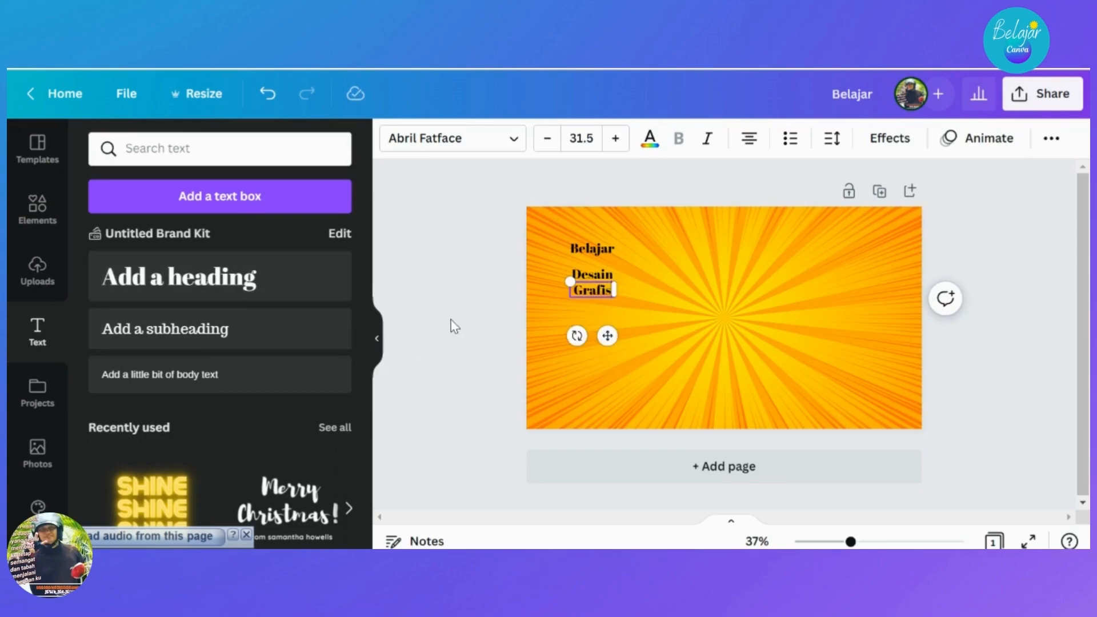
left_click(457, 320)
mouse_move(592, 290)
left_mouse_down()
mouse_move(636, 281)
mouse_move(648, 264)
mouse_move(613, 308)
mouse_move(593, 290)
left_mouse_up()
Add a heading reading "30" below "Grafis" and narrow its text box to fit the number.
left_click(209, 279)
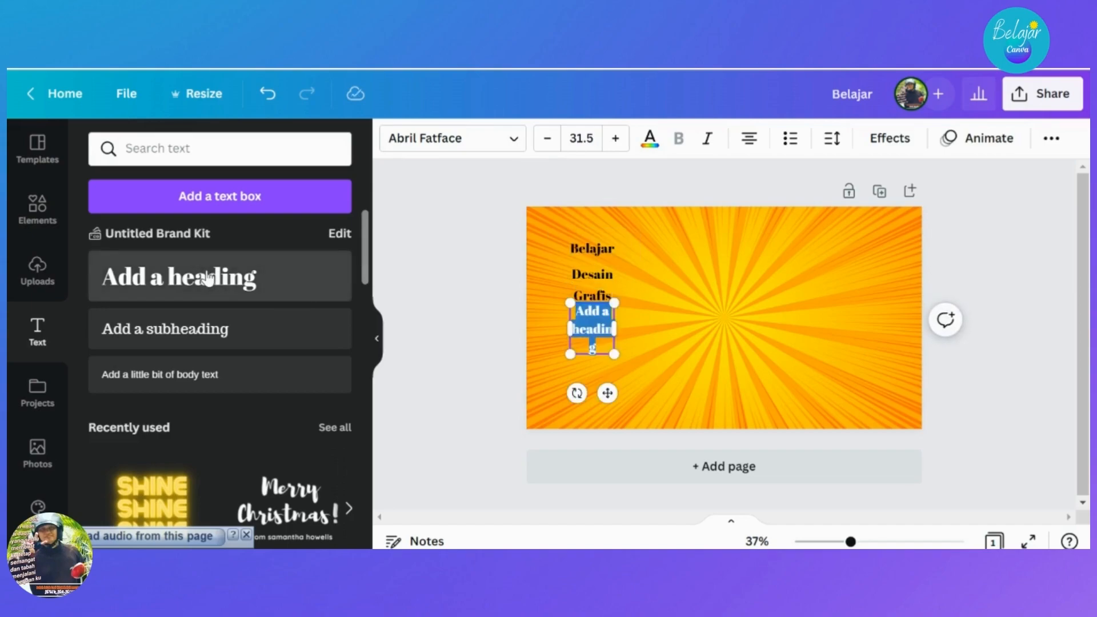
type("30")
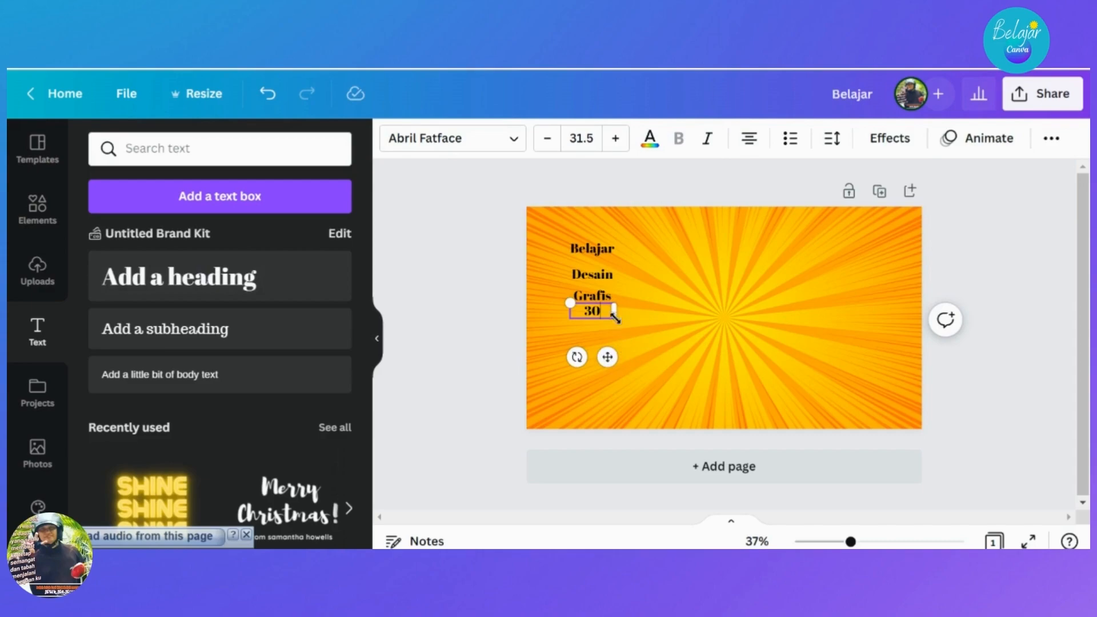
left_click_drag(614, 312, 593, 312)
Add a heading reading "Menit" below "30" and widen its text box so the word fits on one line.
left_click(167, 281)
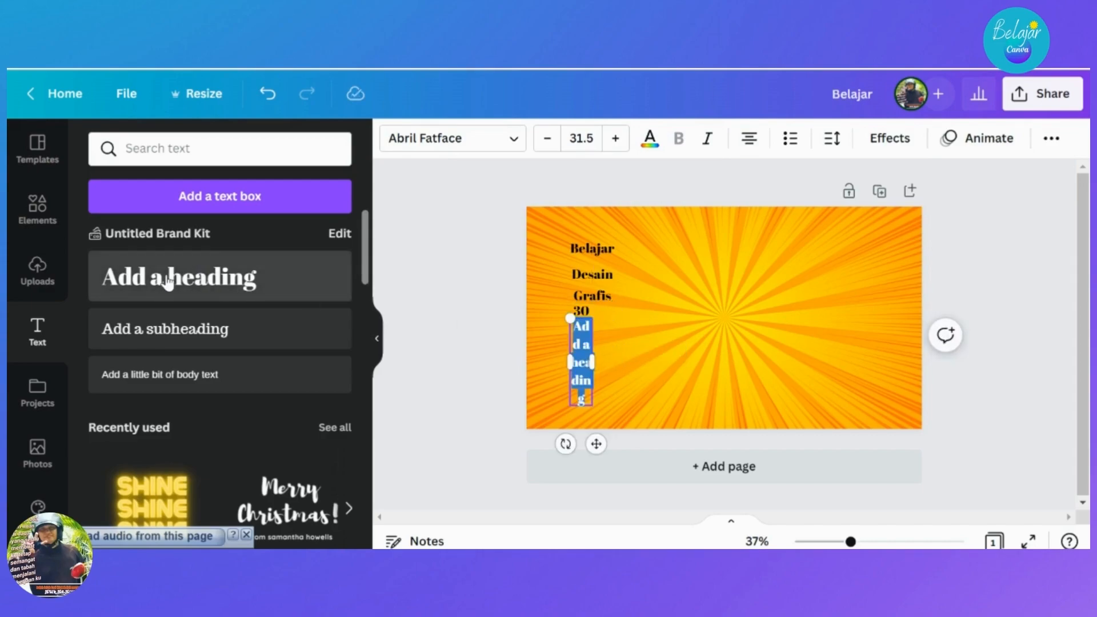
key("BackSpace")
type("Me")
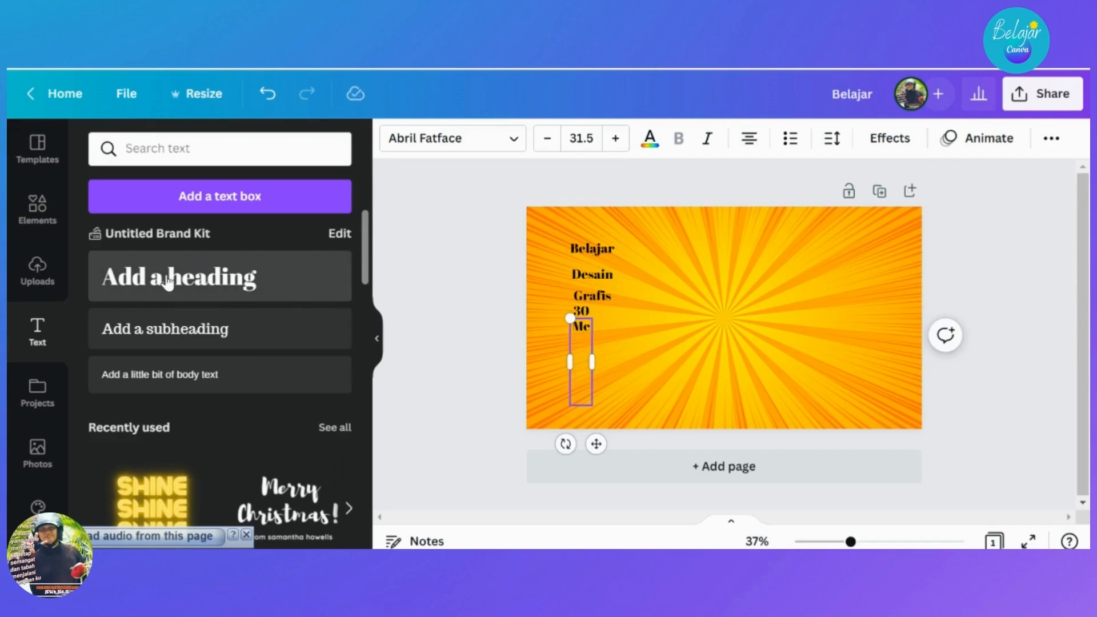
type("ni")
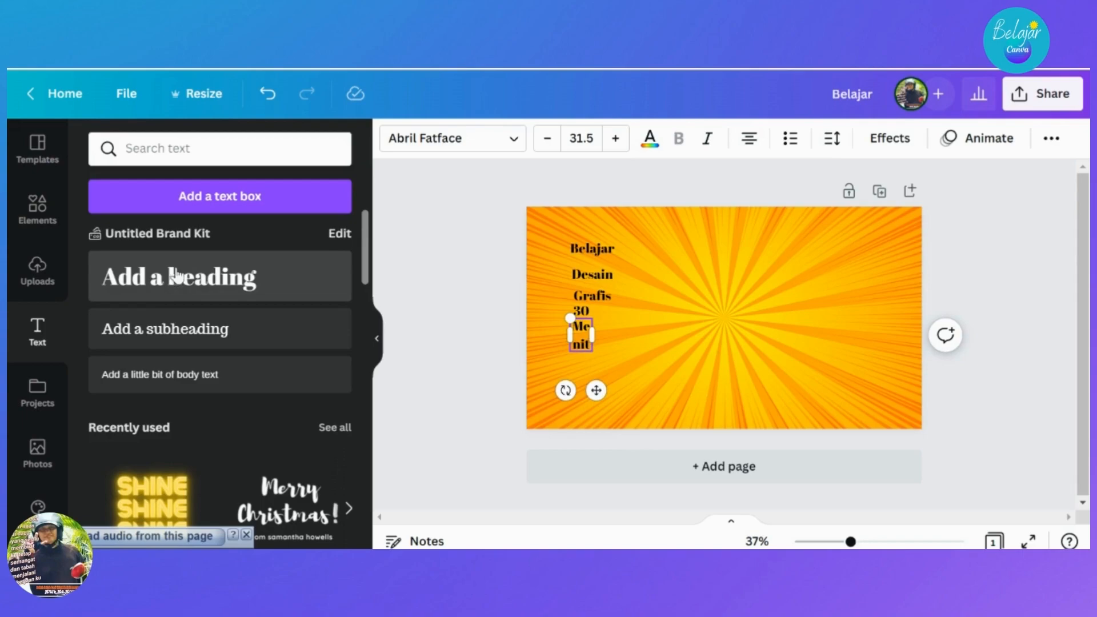
type("t")
left_click_drag(595, 337, 612, 330)
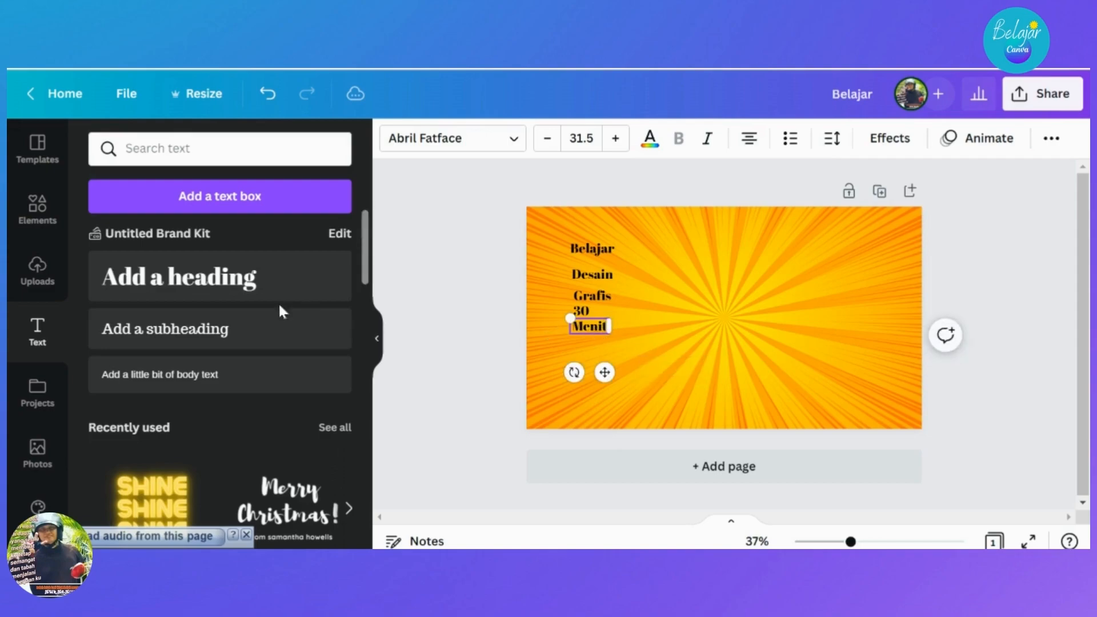
Add a heading reading "Dengan Mudah" below "Menit".
left_click(210, 289)
type("De")
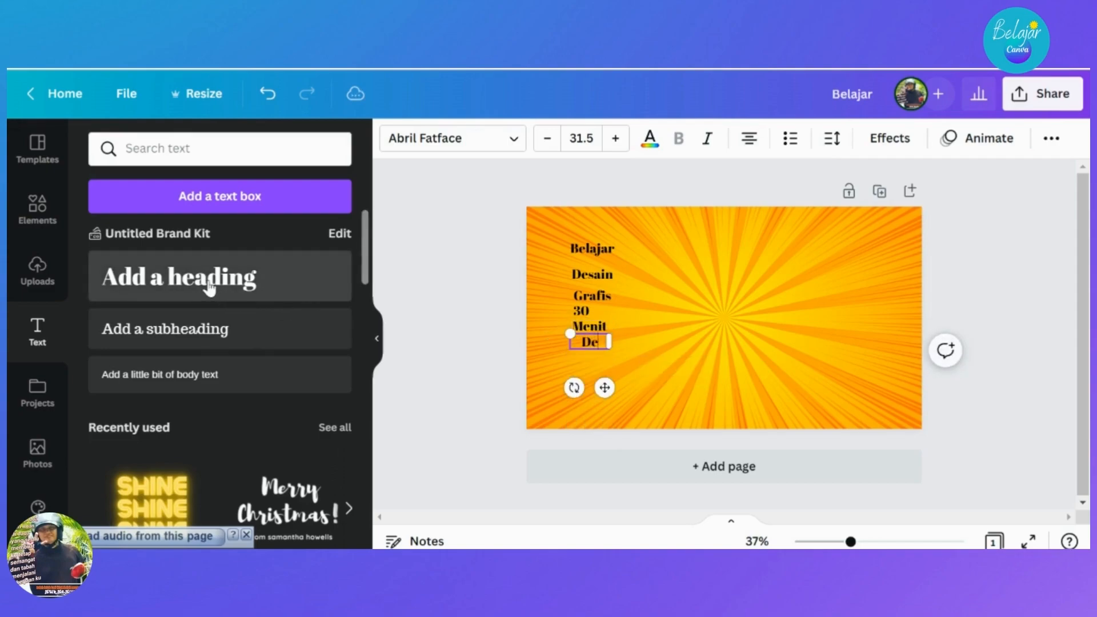
type("ngan Mudah")
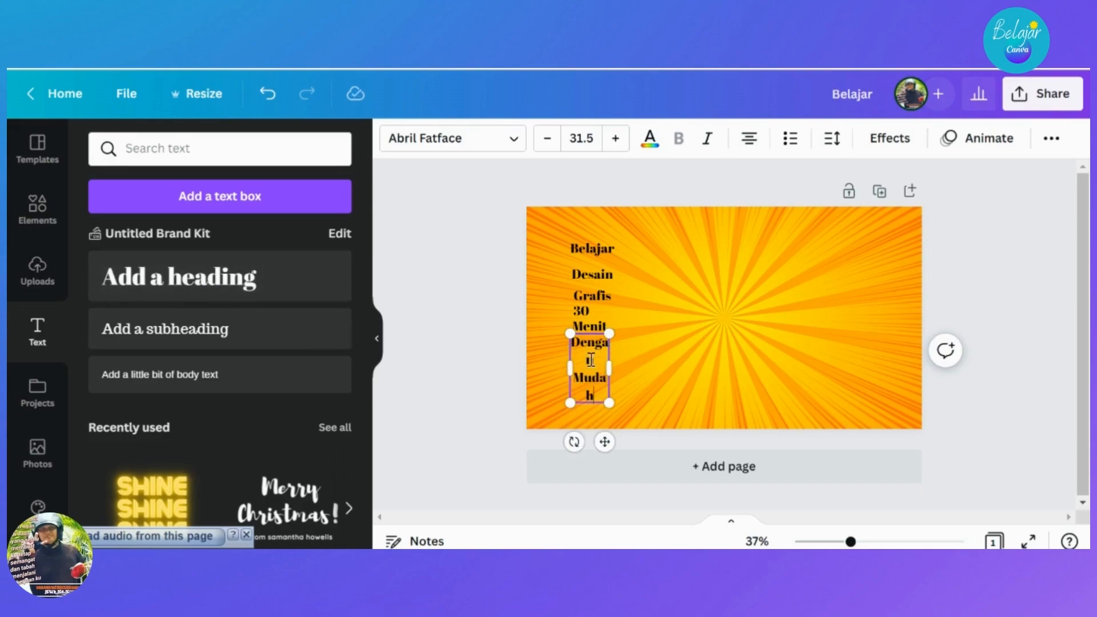
Widen the "Dengan Mudah" text box so both words fit on one line.
left_click_drag(609, 367, 666, 348)
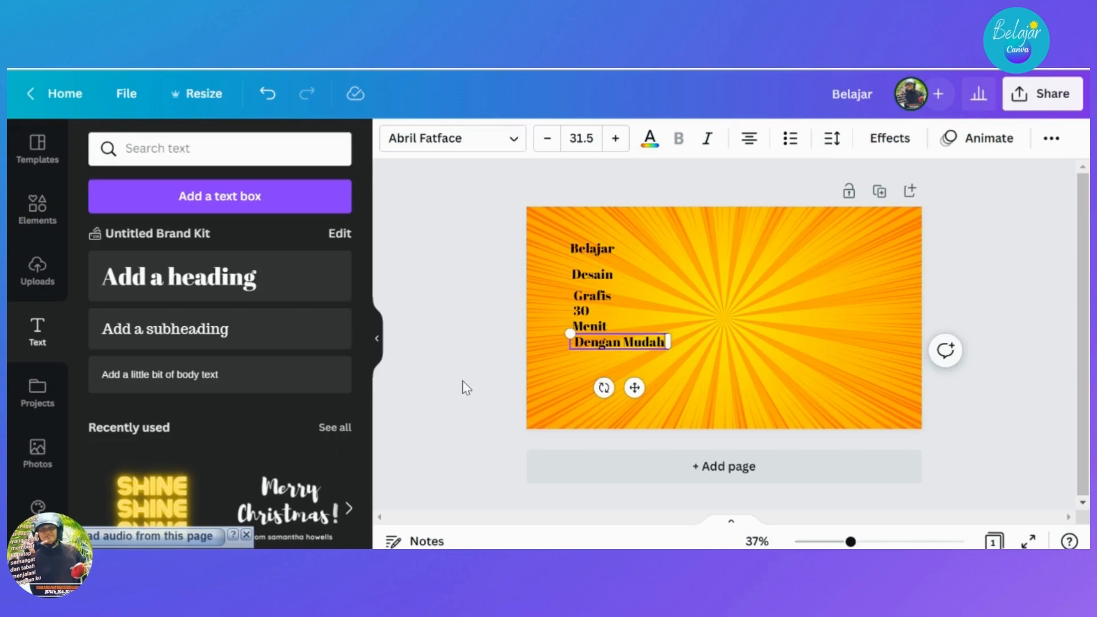
Set the "Belajar" heading in the Bangers font and enlarge it to a font size of about 76.9.
left_click(584, 247)
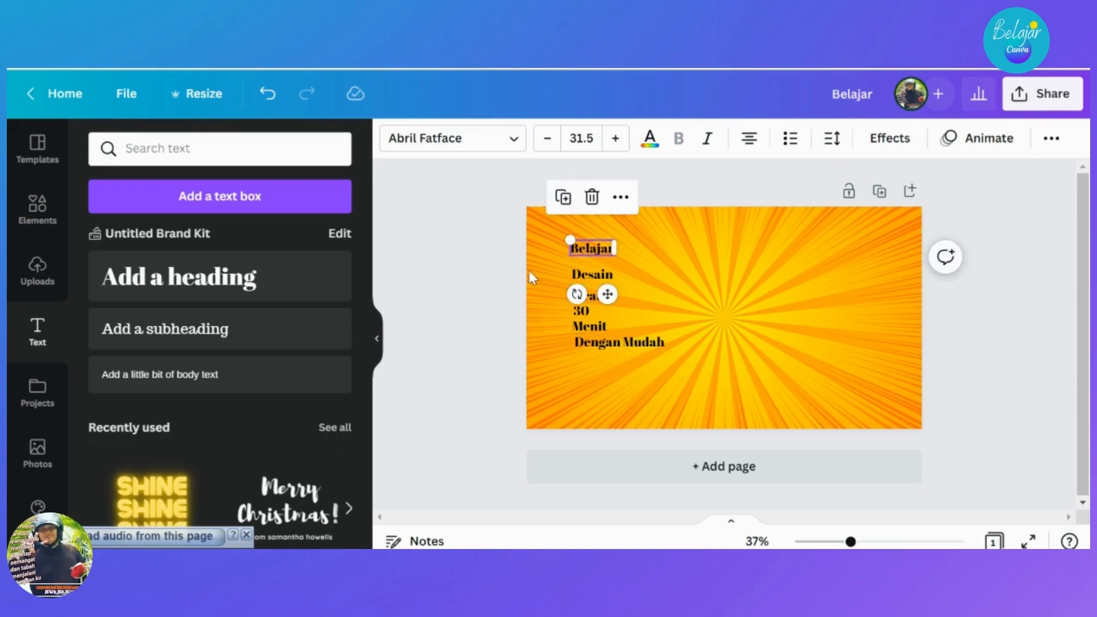
left_click(482, 146)
scroll(221, 275, "down", 3)
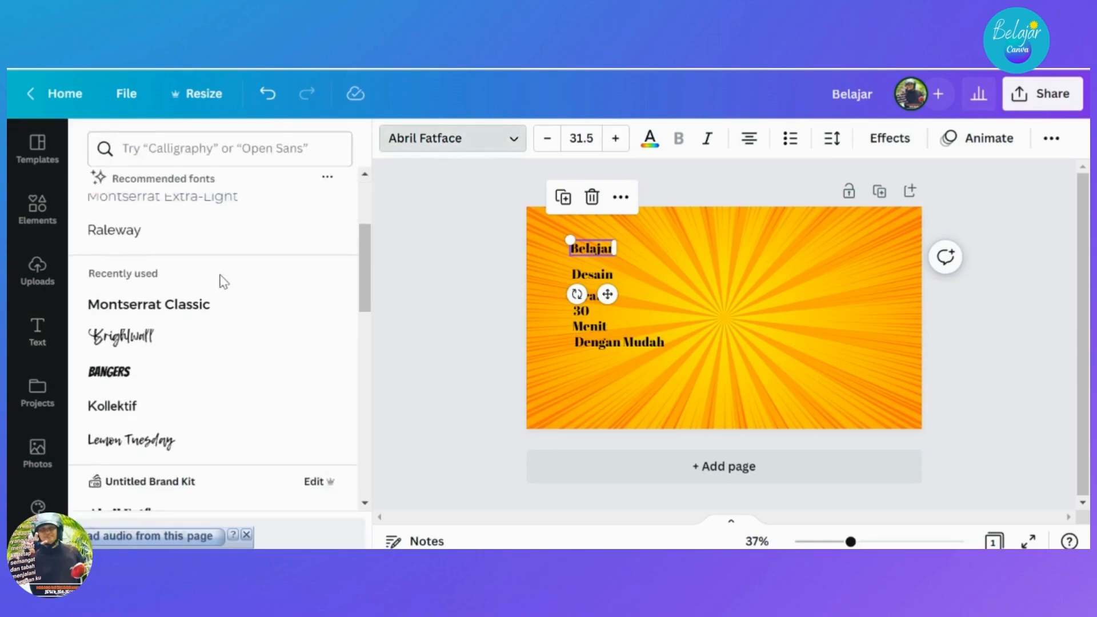
left_click(178, 377)
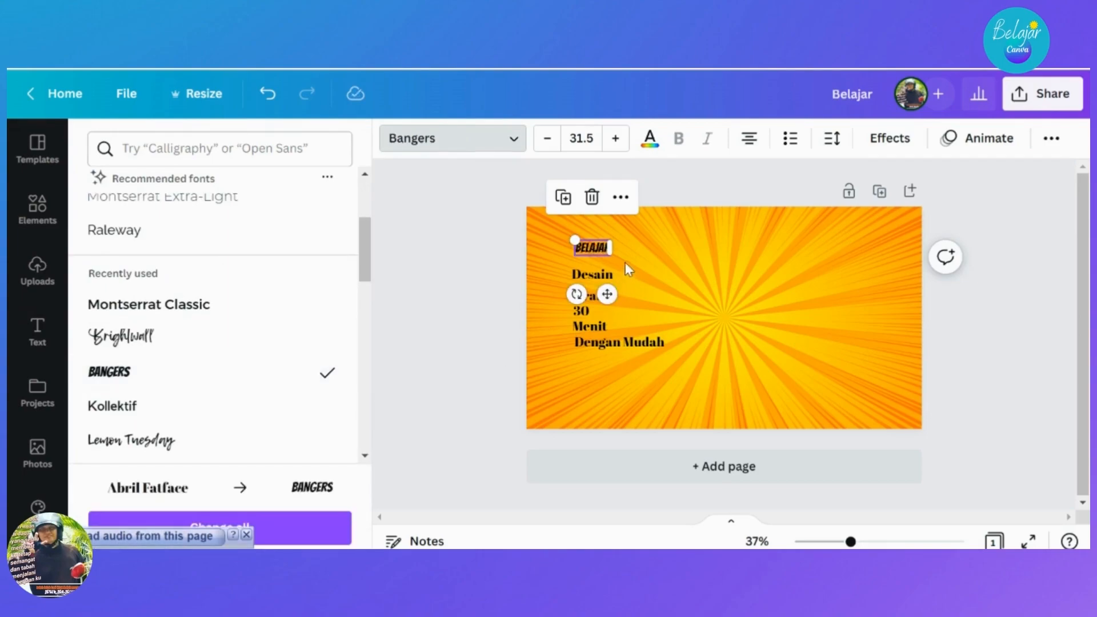
left_click_drag(610, 257, 585, 247)
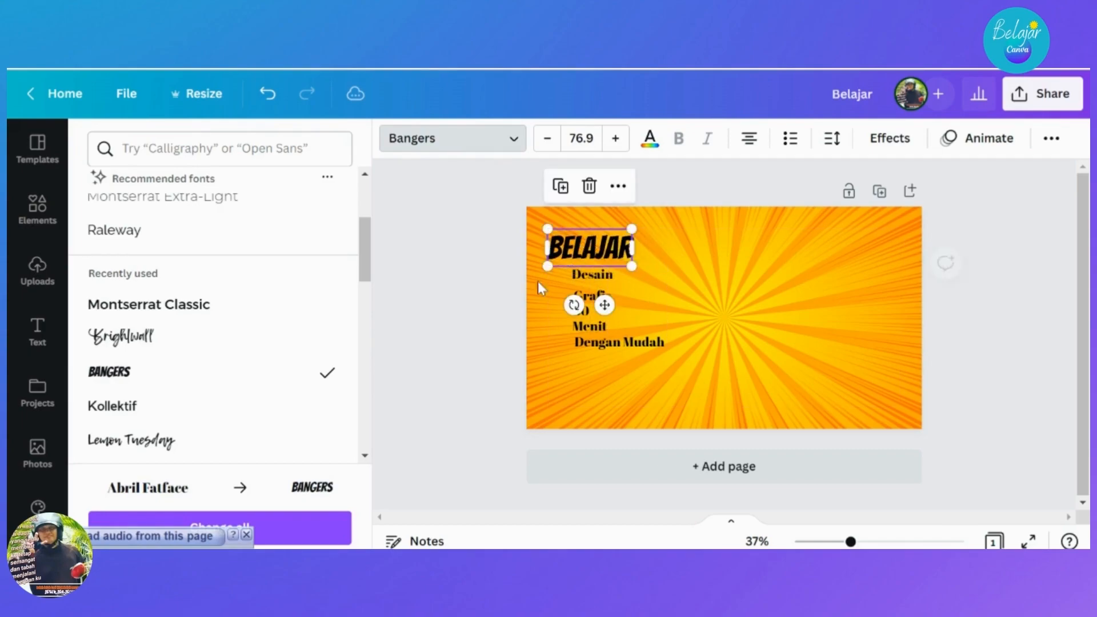
left_click(469, 322)
Set "Desain" in Bangers, enlarge it to about size 75.2 and place it directly beneath "Belajar".
left_click(606, 277)
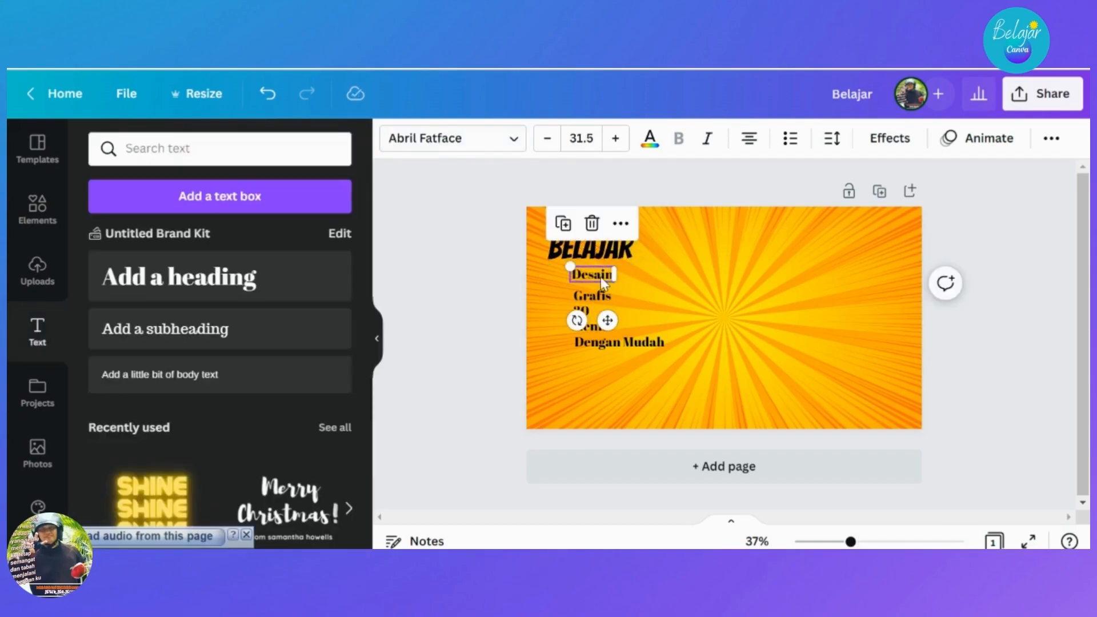
left_click(466, 143)
scroll(223, 306, "up", 3)
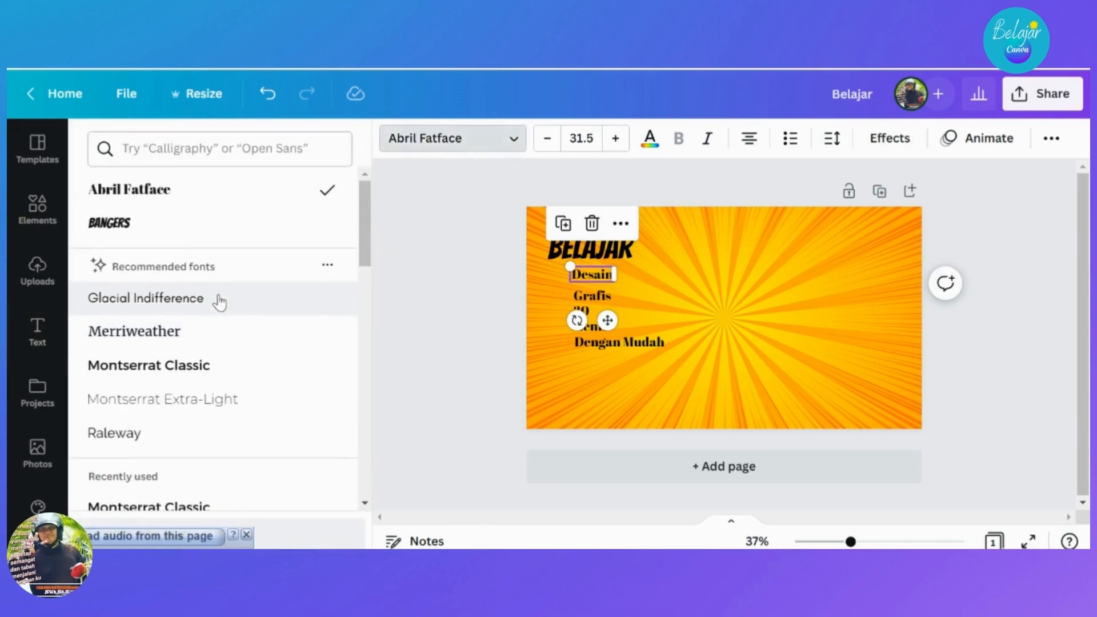
left_click(114, 224)
left_click_drag(614, 278, 675, 303)
left_click_drag(570, 284, 598, 277)
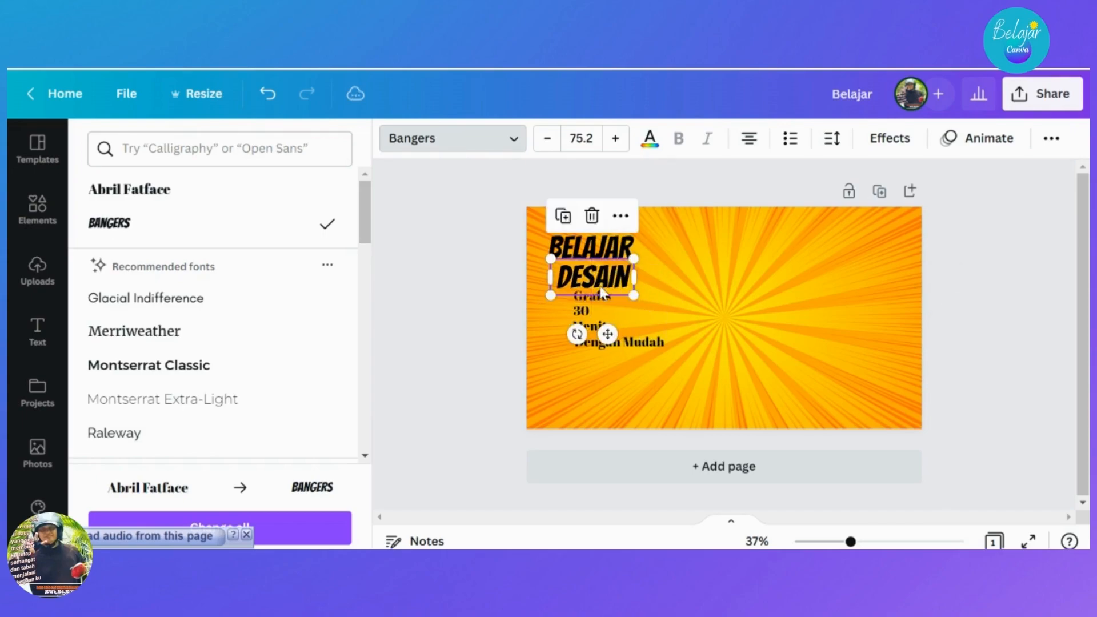
Change the font of "Grafis", "30", "Menit" and "Dengan Mudah" together to Bangers.
left_click(584, 312)
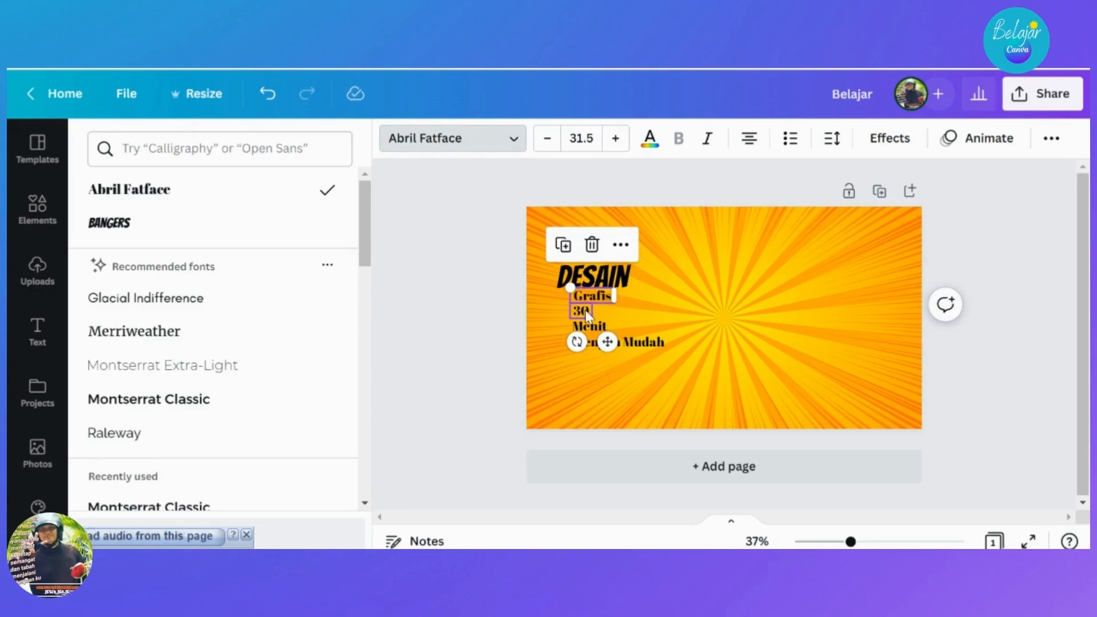
left_click(585, 312, "shift")
left_click(590, 330, "shift")
left_click(594, 344, "shift")
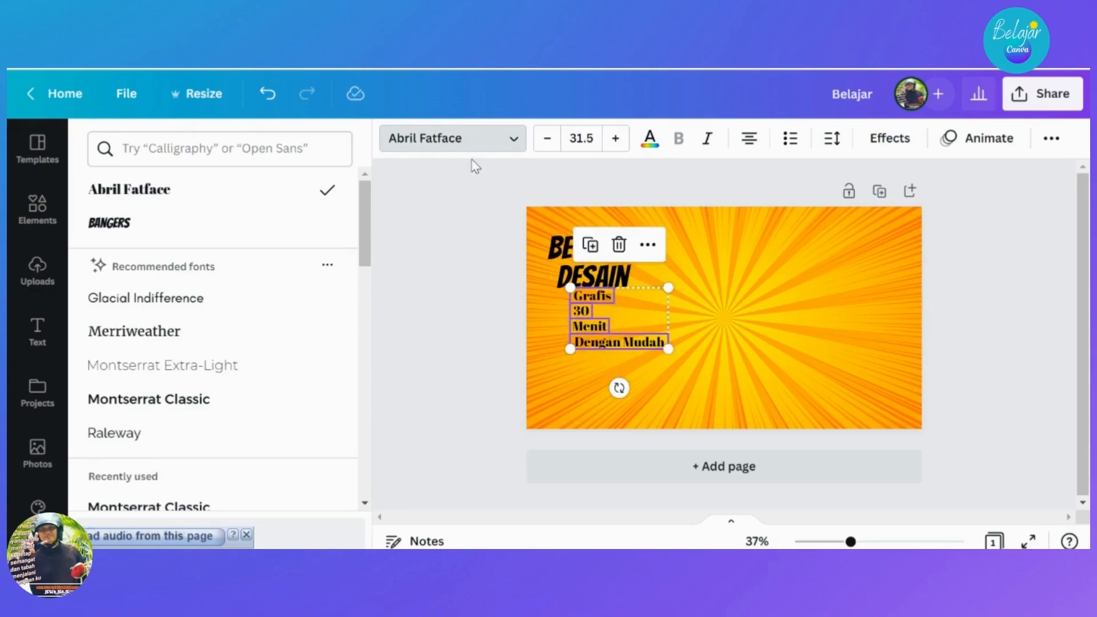
left_click(479, 147)
left_click(475, 151)
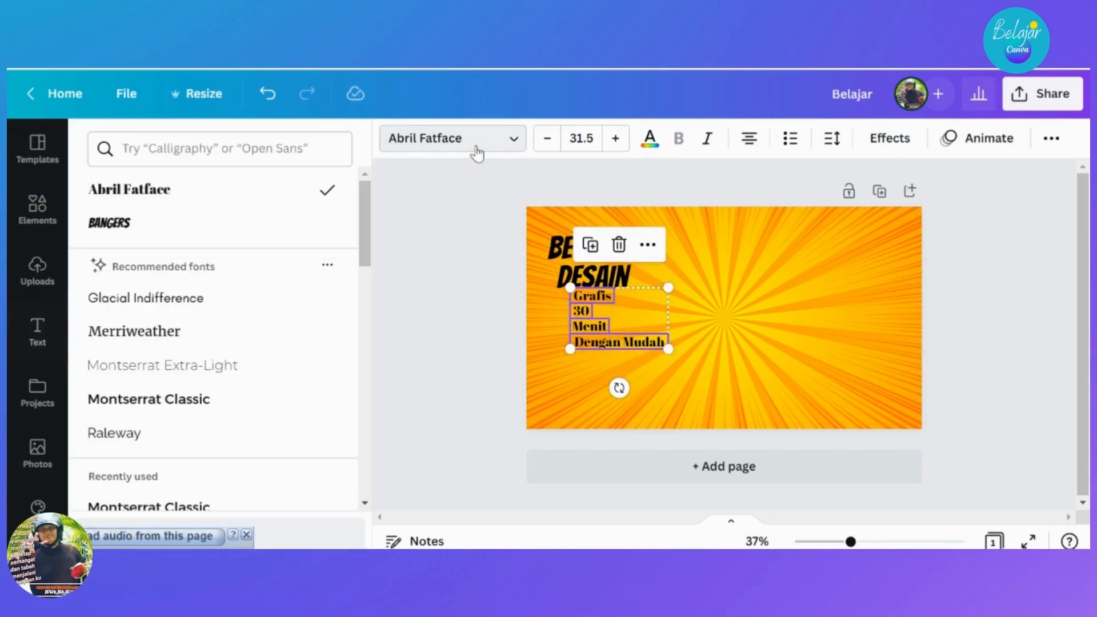
left_click(273, 224)
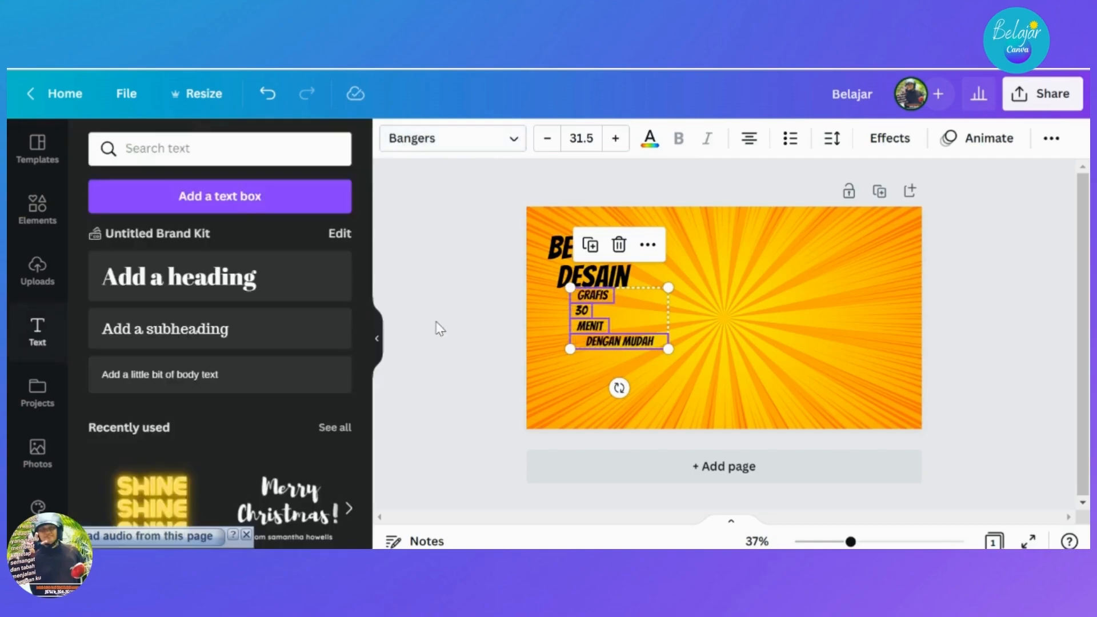
left_click(439, 329)
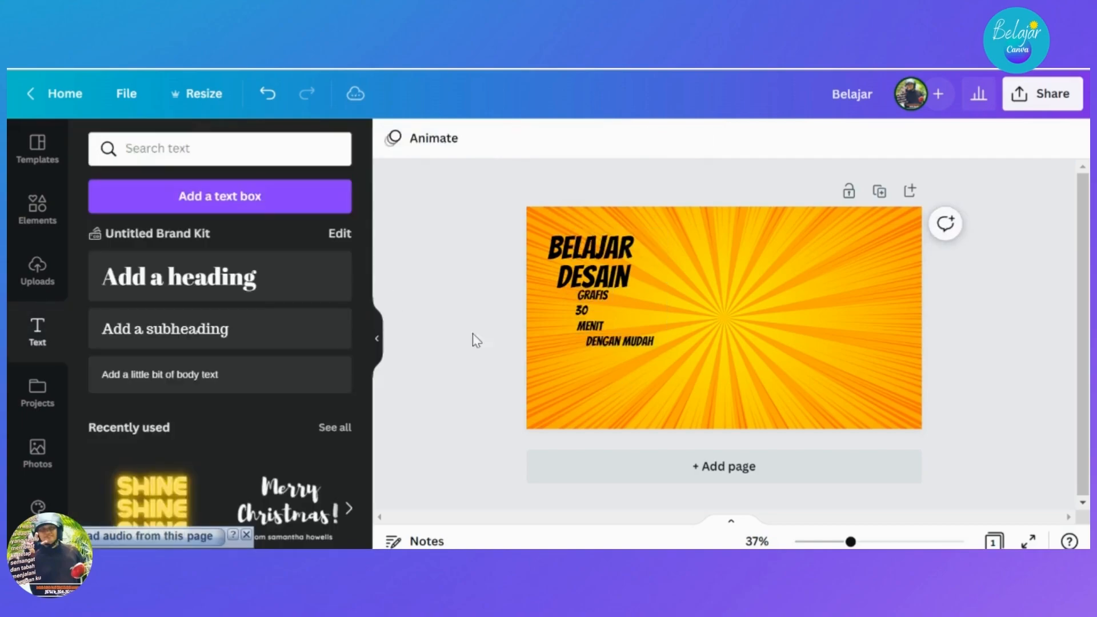
Spread "Dengan Mudah", "Menit" and "30" farther down the page to leave space between the lines.
left_click(621, 341)
left_click_drag(621, 342, 586, 393)
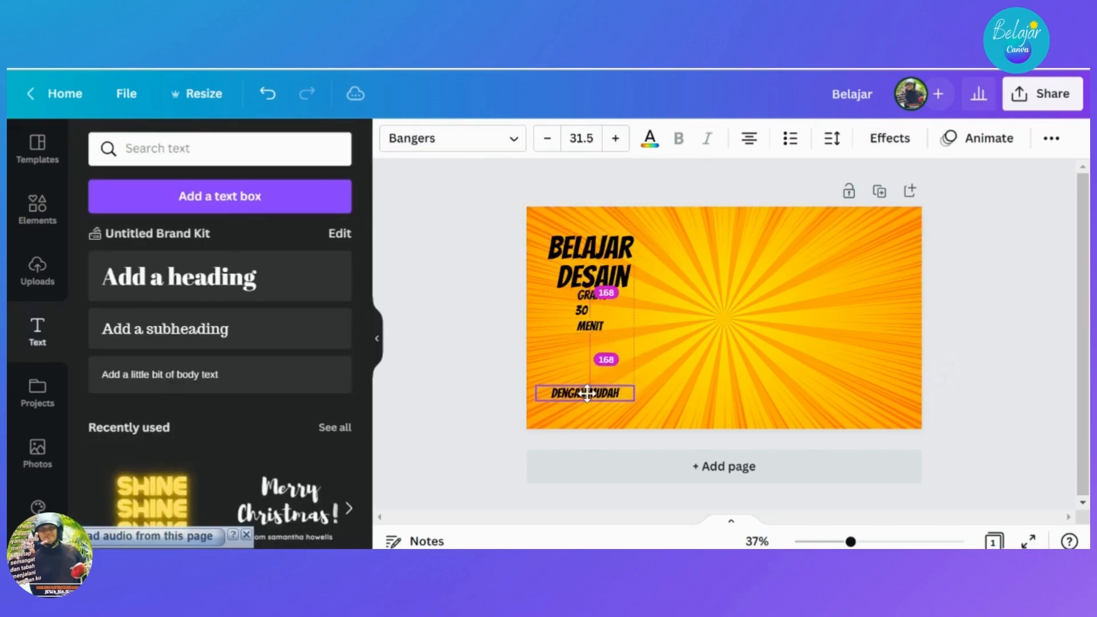
left_click(444, 308)
left_click_drag(591, 324, 561, 361)
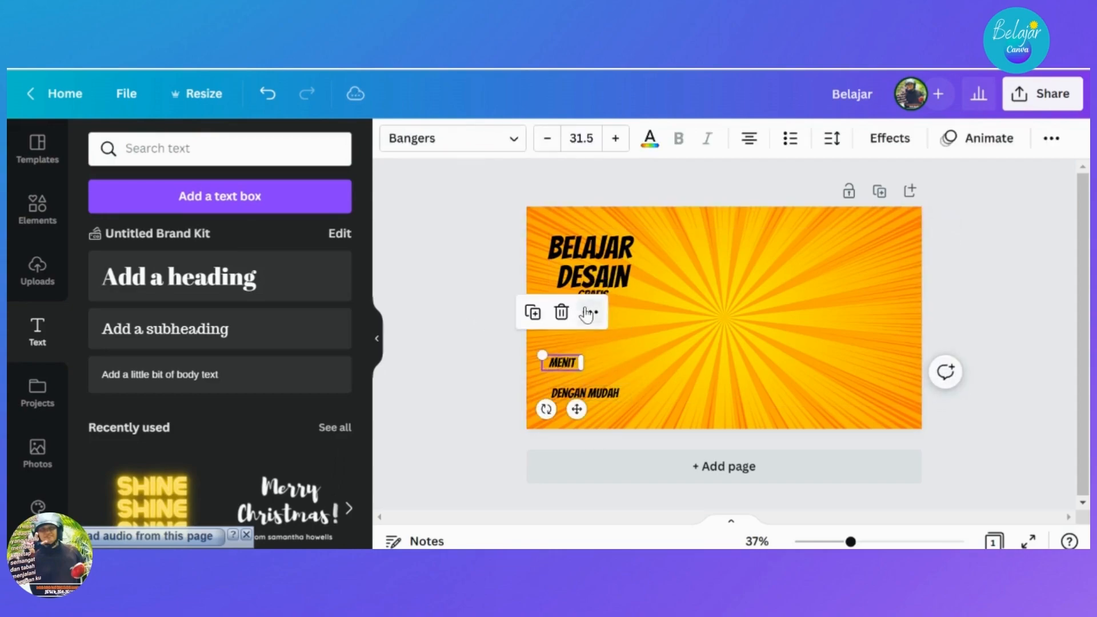
left_click(639, 311)
left_click(585, 311)
left_click_drag(585, 311, 564, 329)
Enlarge the "Grafis" text to a font size of about 69.3.
left_click(599, 301)
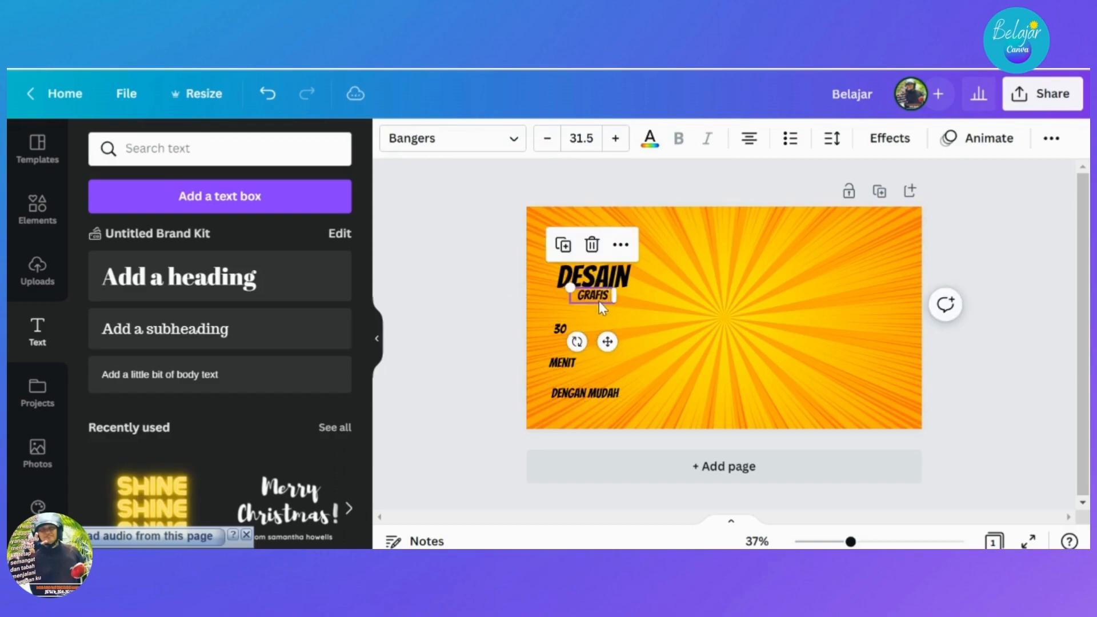
left_click_drag(615, 304, 665, 323)
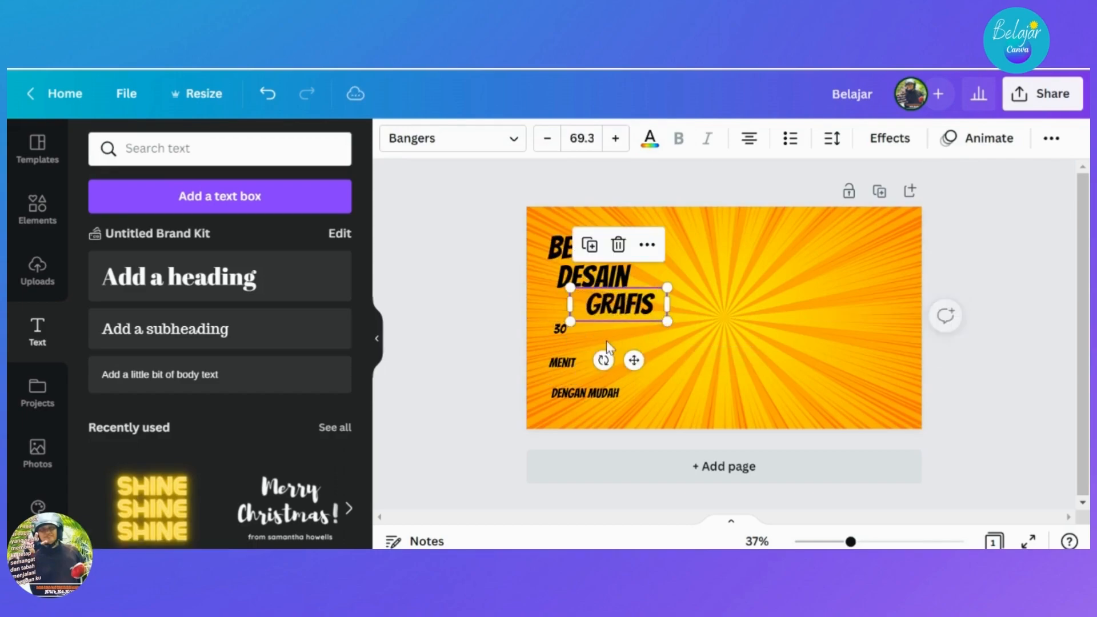
Enlarge "30" and "Menit", the latter to about size 61.8, and place them side by side below "Grafis".
left_click(562, 330)
left_click_drag(572, 335, 614, 339)
left_click(564, 364)
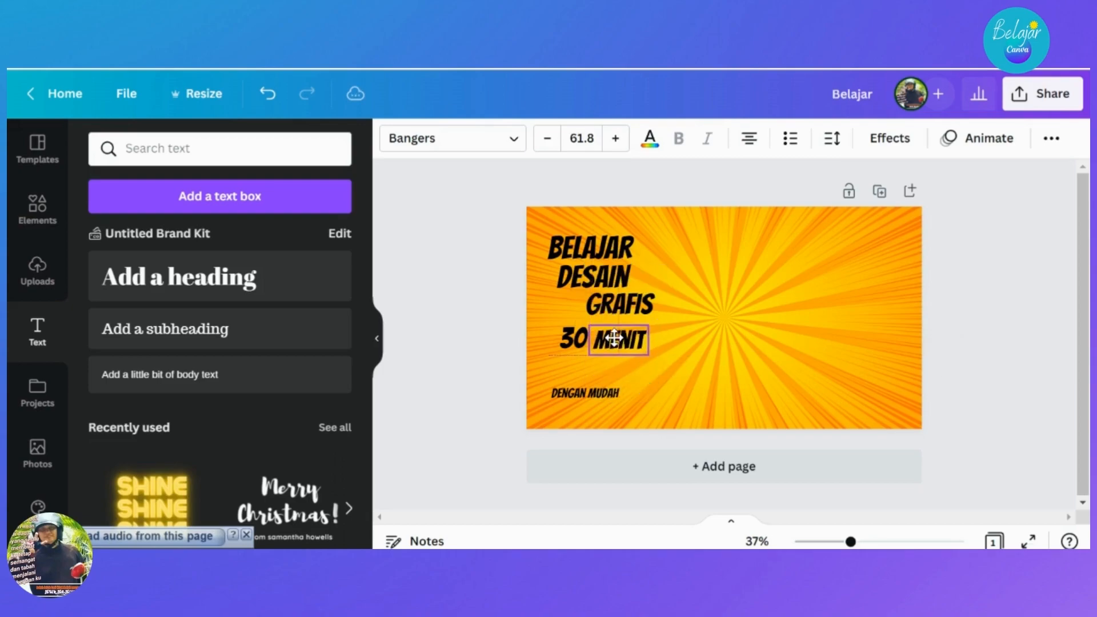
Enlarge "Dengan Mudah" to a font size of about 76.1, keeping it on one line.
left_click(581, 392)
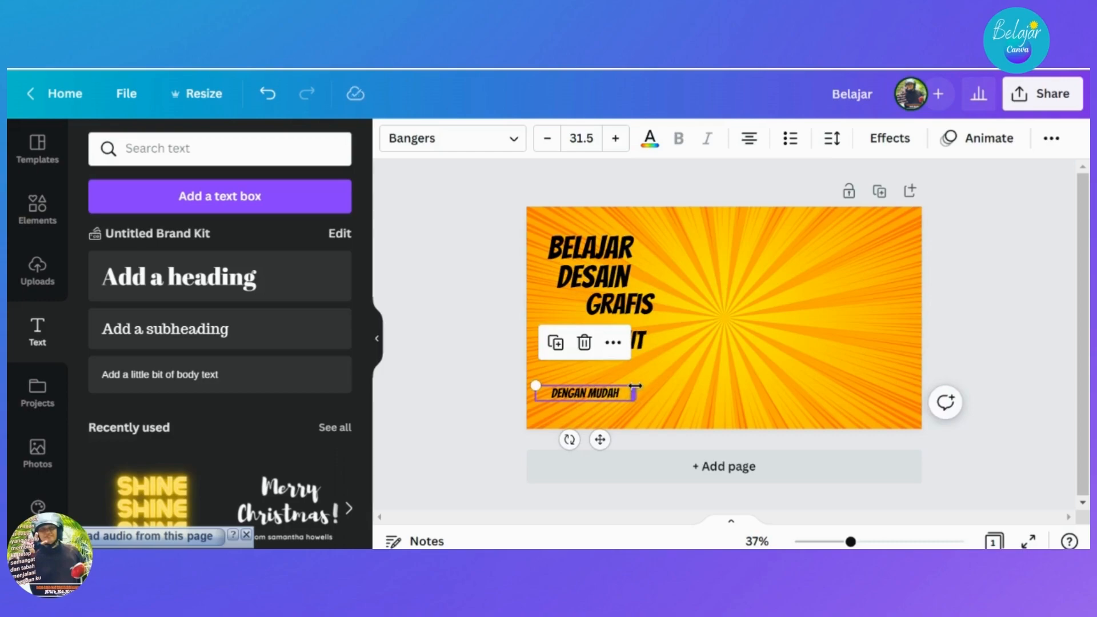
left_click_drag(633, 382, 716, 358)
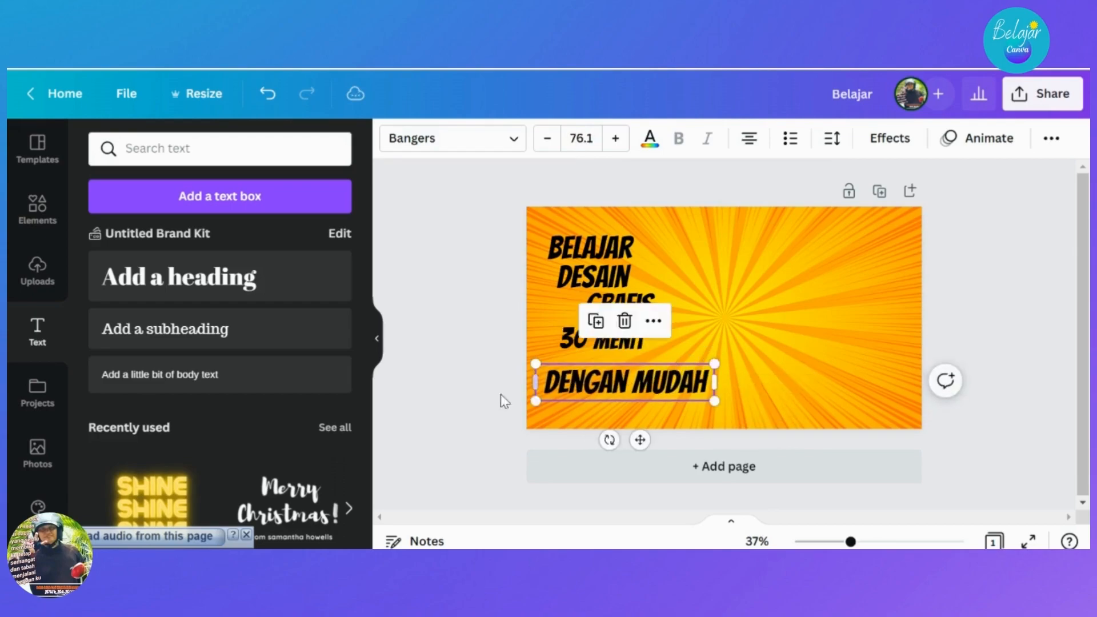
left_click(465, 409)
Move "Belajar" slightly up and arrange "Desain" and "Grafis" side by side on the line below it.
left_click(583, 251)
left_click_drag(583, 251, 586, 243)
left_click_drag(594, 270, 690, 264)
Enlarge "30" to about size 142, then enlarge "Menit" and place it right beside the number.
left_click(573, 336)
left_click_drag(573, 336, 617, 389)
left_click(644, 352)
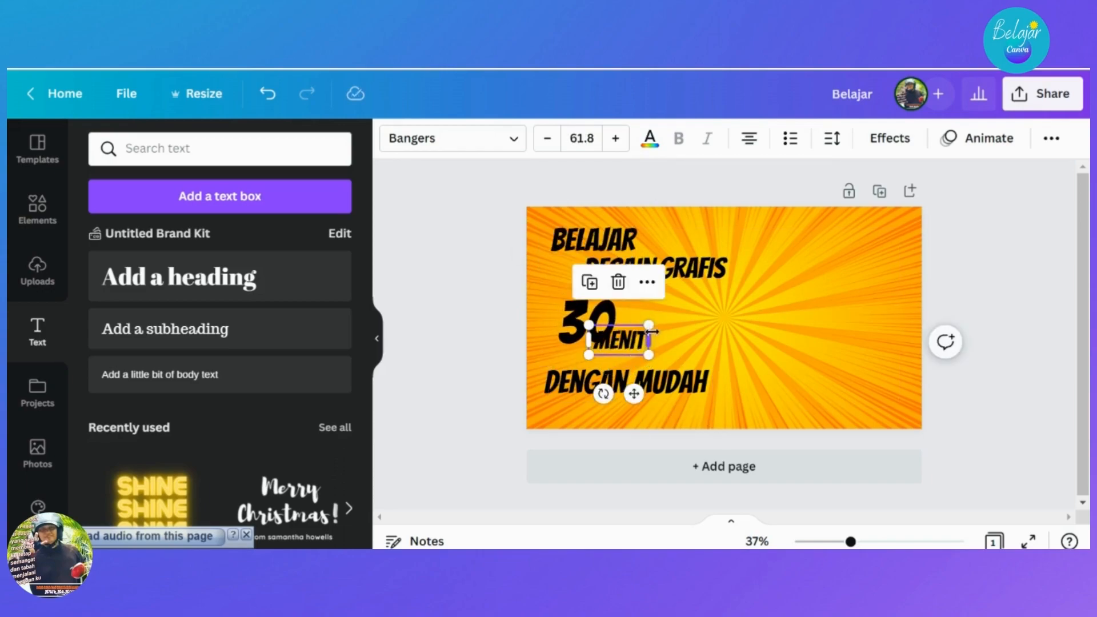
mouse_move(663, 315)
left_mouse_down()
mouse_move(680, 300)
mouse_move(666, 314)
left_mouse_up()
left_click(465, 368)
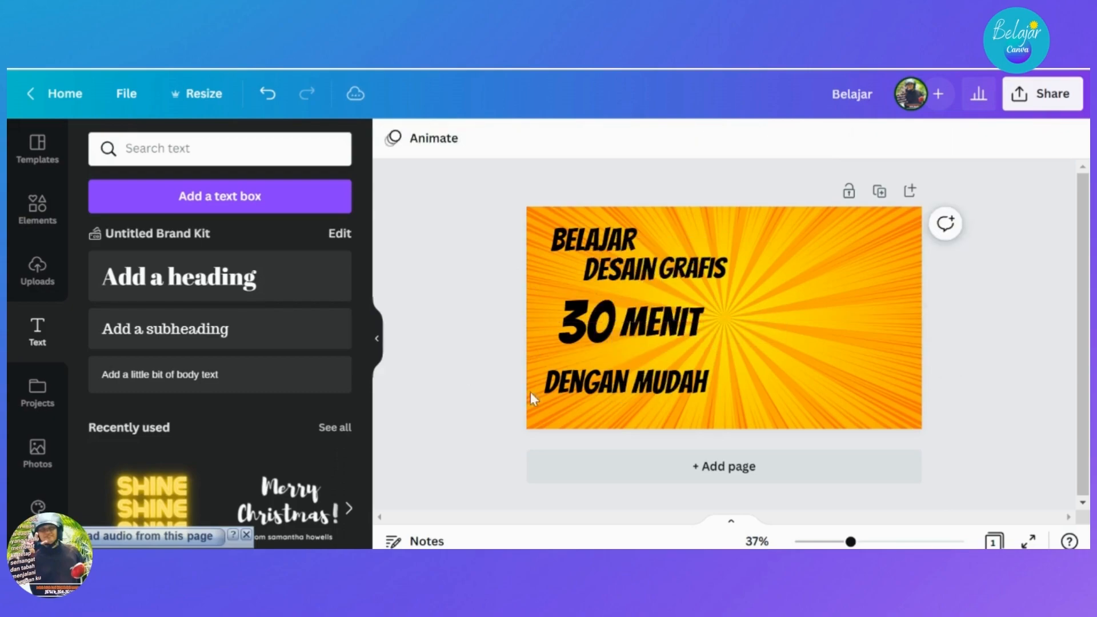
Tighten the layout by moving "Dengan Mudah" up under "30 Menit" and "Desain" and "Grafis" down just above it.
left_click_drag(571, 393, 571, 367)
left_click_drag(636, 278, 608, 279)
left_click_drag(673, 271, 650, 283)
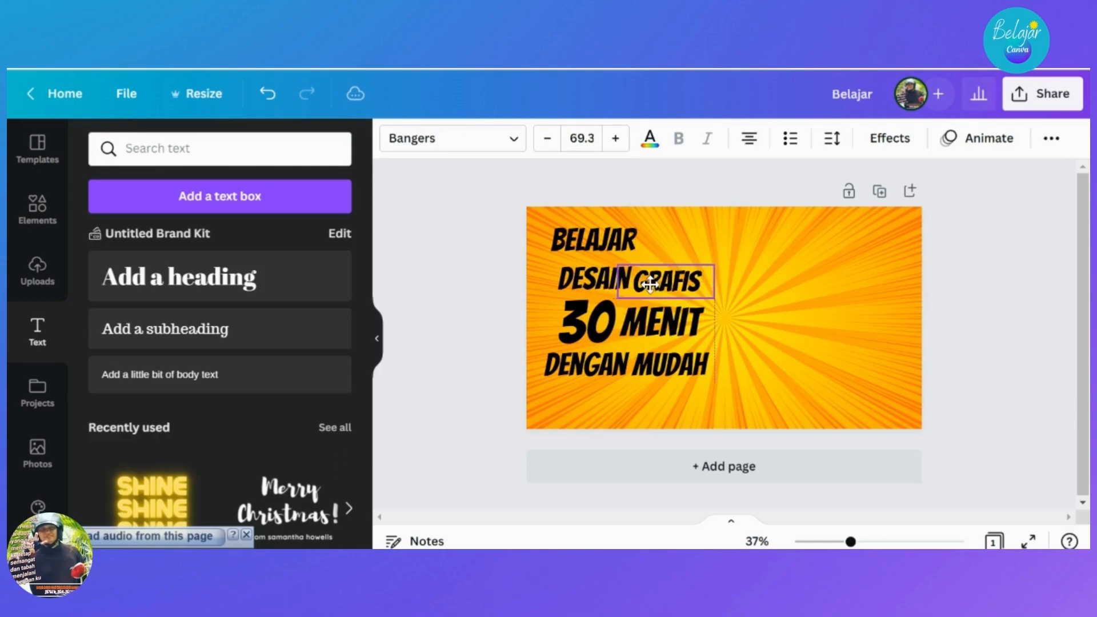
Enlarge "Belajar" to about size 89.2 and center it above "Desain Grafis".
left_click(576, 249)
left_click_drag(574, 244, 612, 244)
left_click_drag(671, 226, 627, 240)
left_click(456, 364)
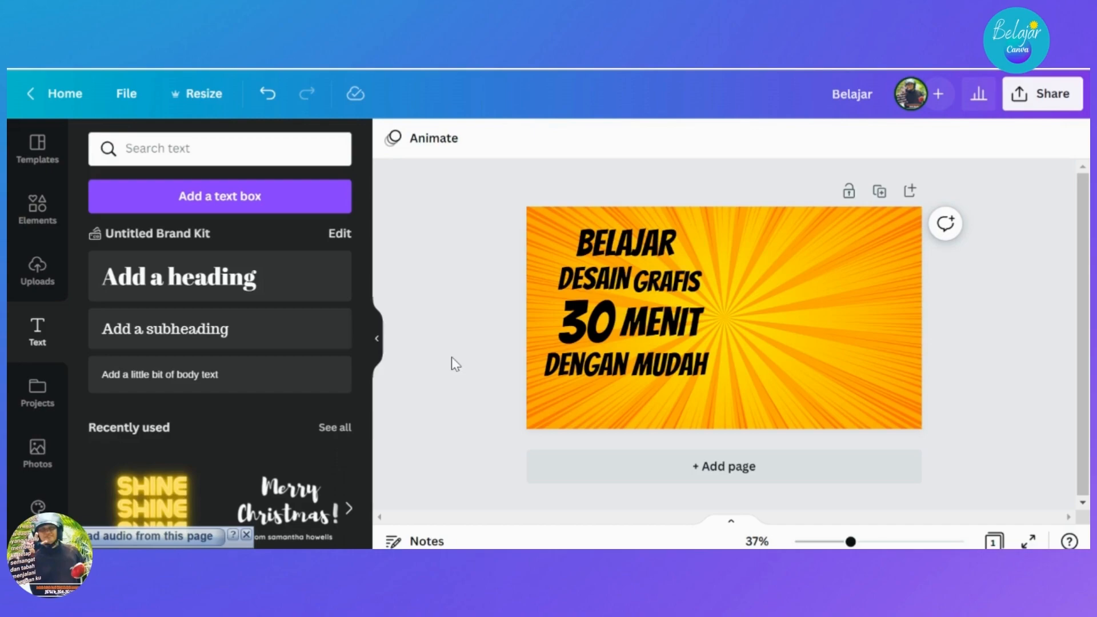
Select all the heading texts and move them together slightly down the page.
left_click_drag(483, 195, 748, 426)
left_click_drag(644, 284, 644, 297)
left_click(454, 361)
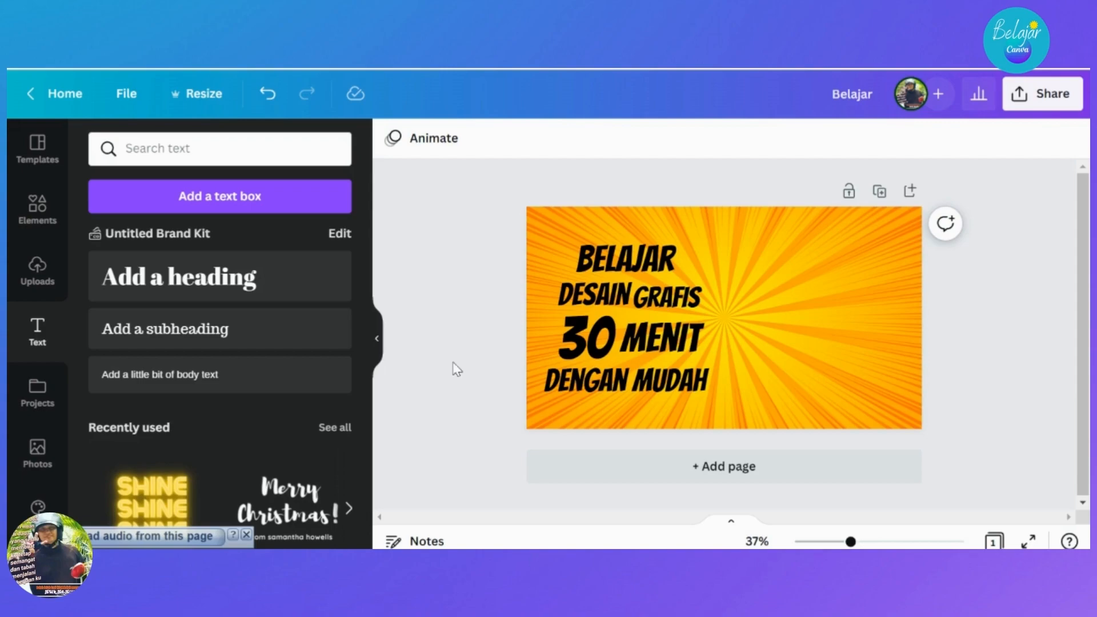
Color the "Belajar" text red from the default colors.
left_click(611, 267)
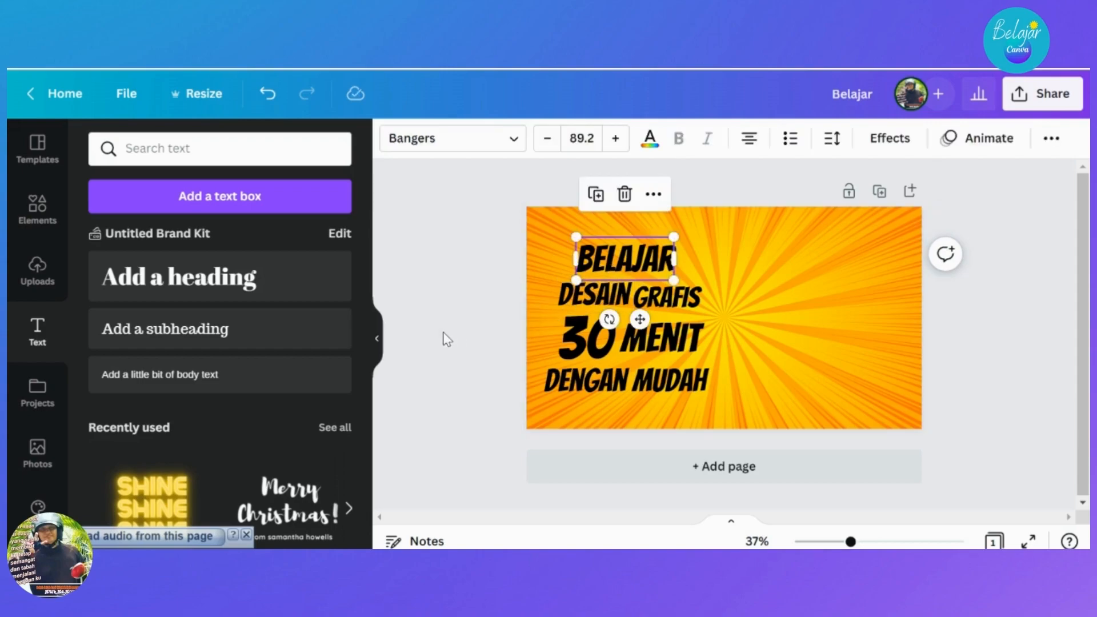
left_click(650, 139)
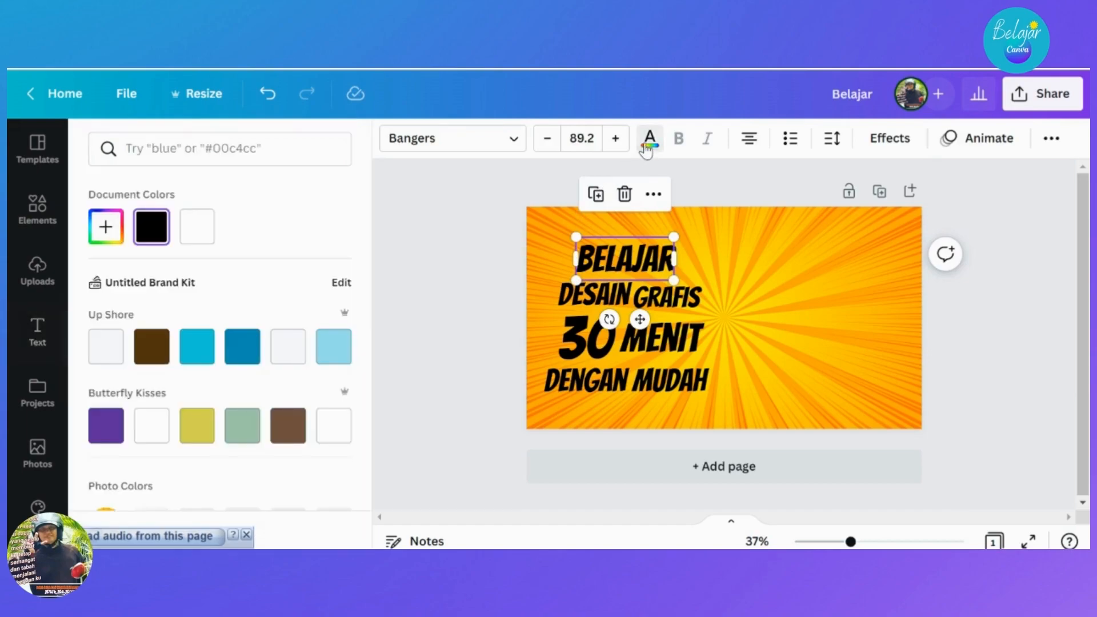
scroll(94, 389, "down", 3)
scroll(97, 390, "down", 2)
left_click(99, 394)
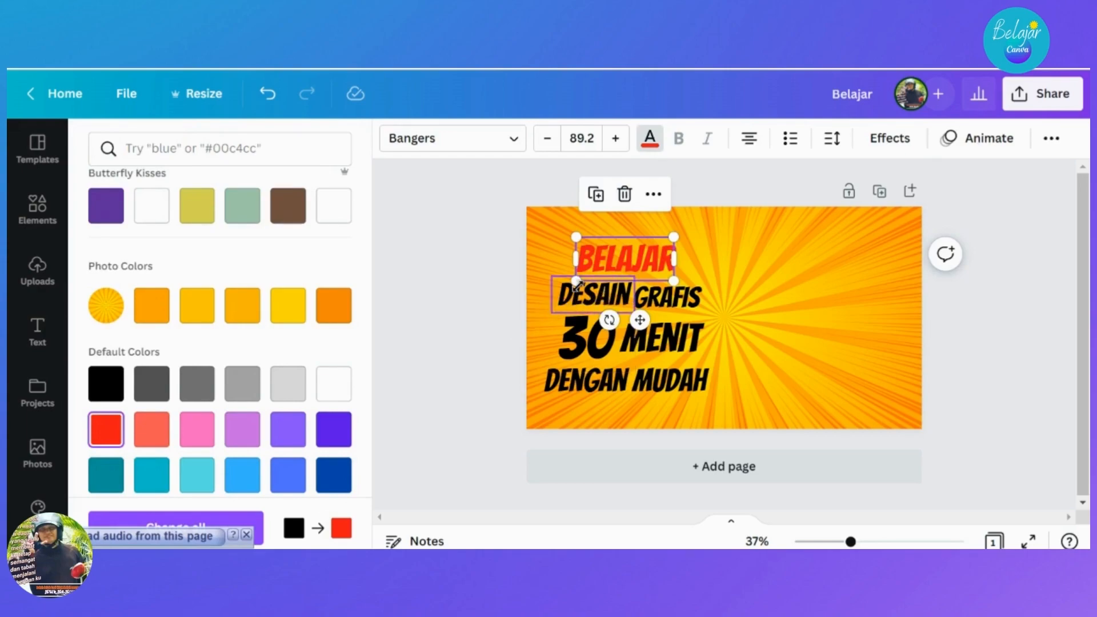
Color the "Desain" text dark green from the default colors.
left_click(576, 301)
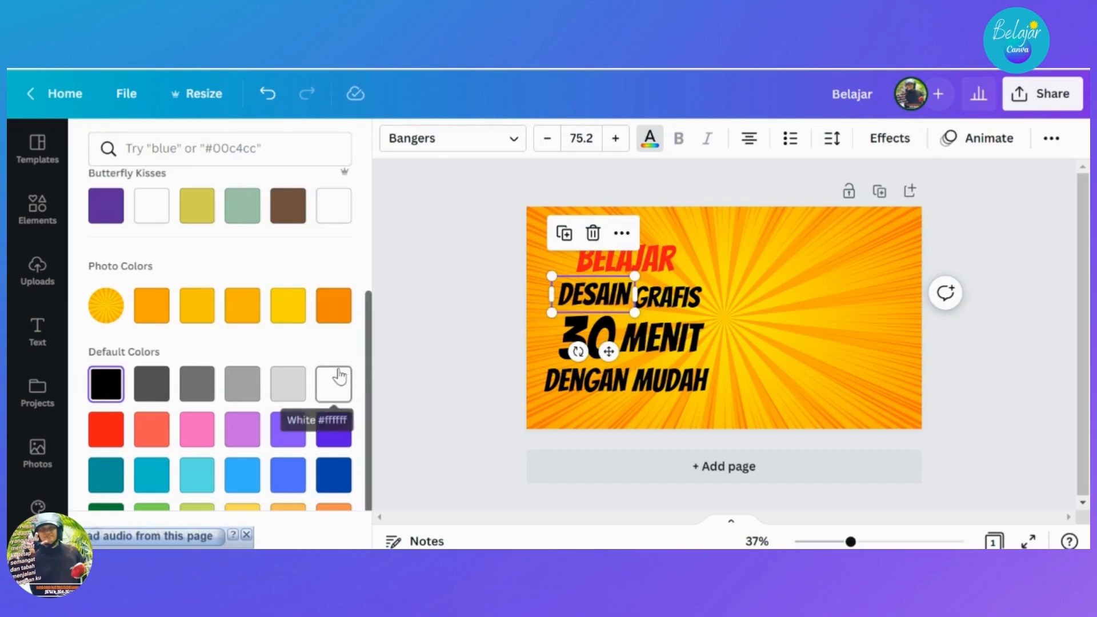
scroll(337, 380, "down", 1)
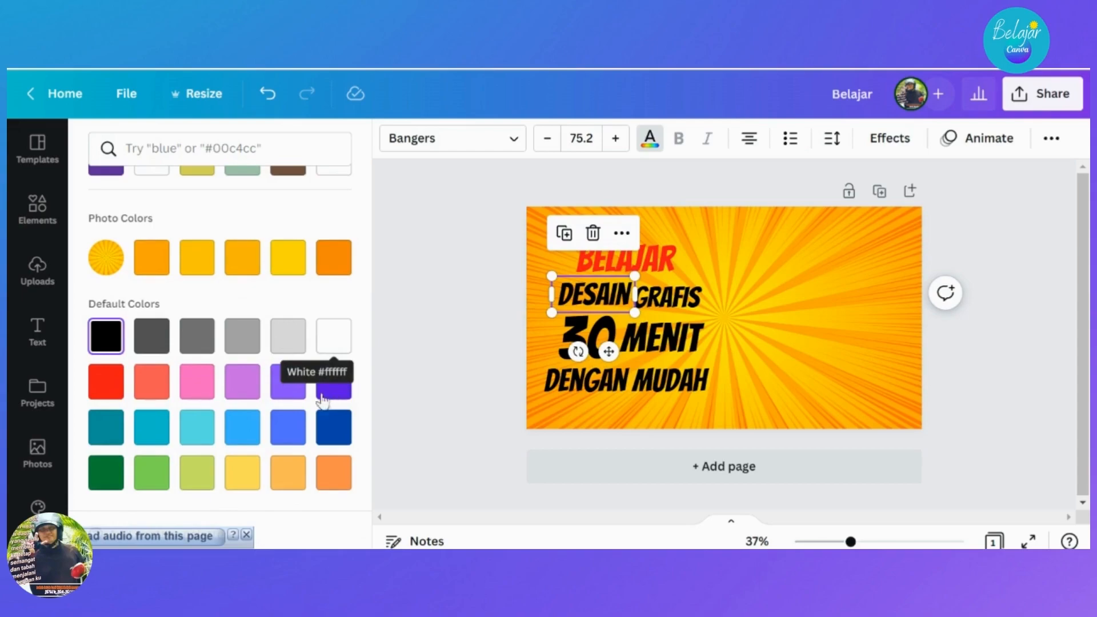
left_click(106, 472)
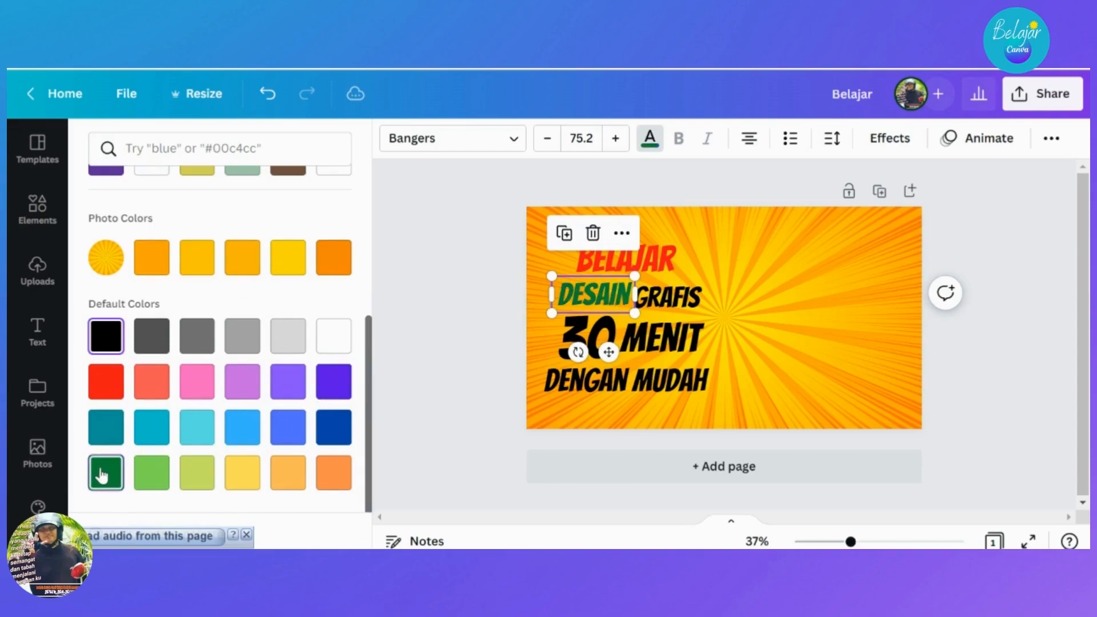
Try light green on "Grafis", then color it dark green to match "Desain".
left_click(686, 302)
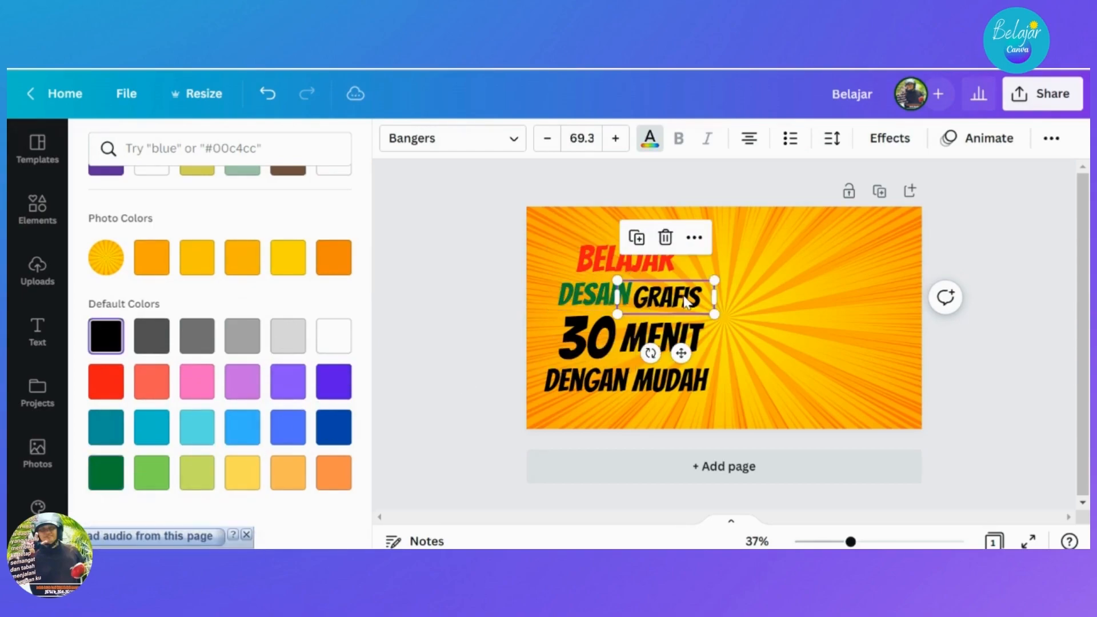
left_click(153, 486)
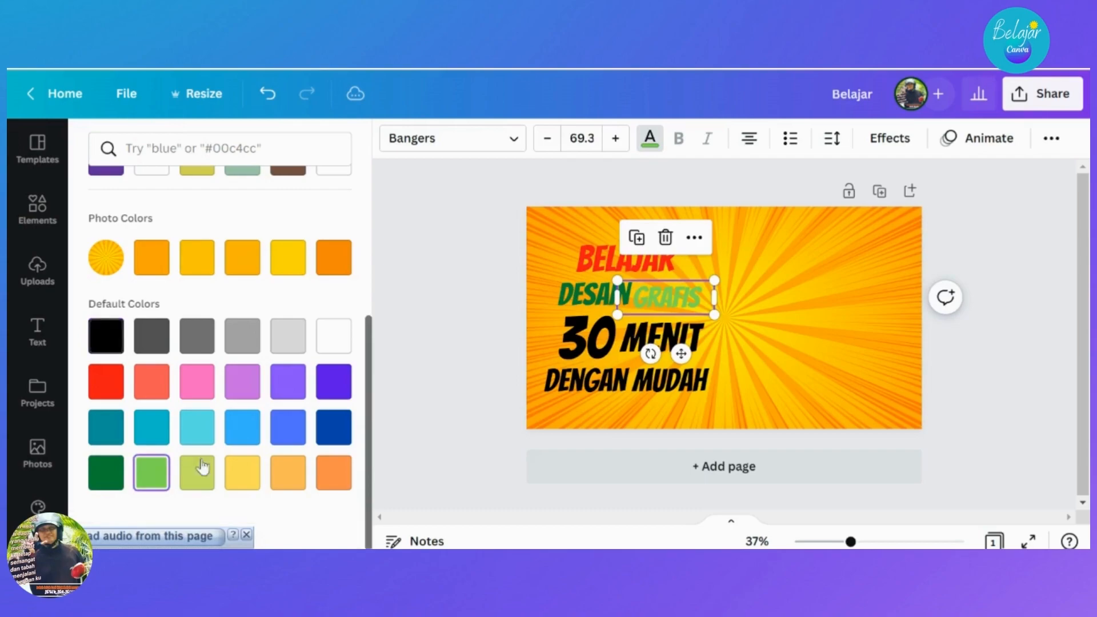
left_click(93, 476)
left_click(478, 344)
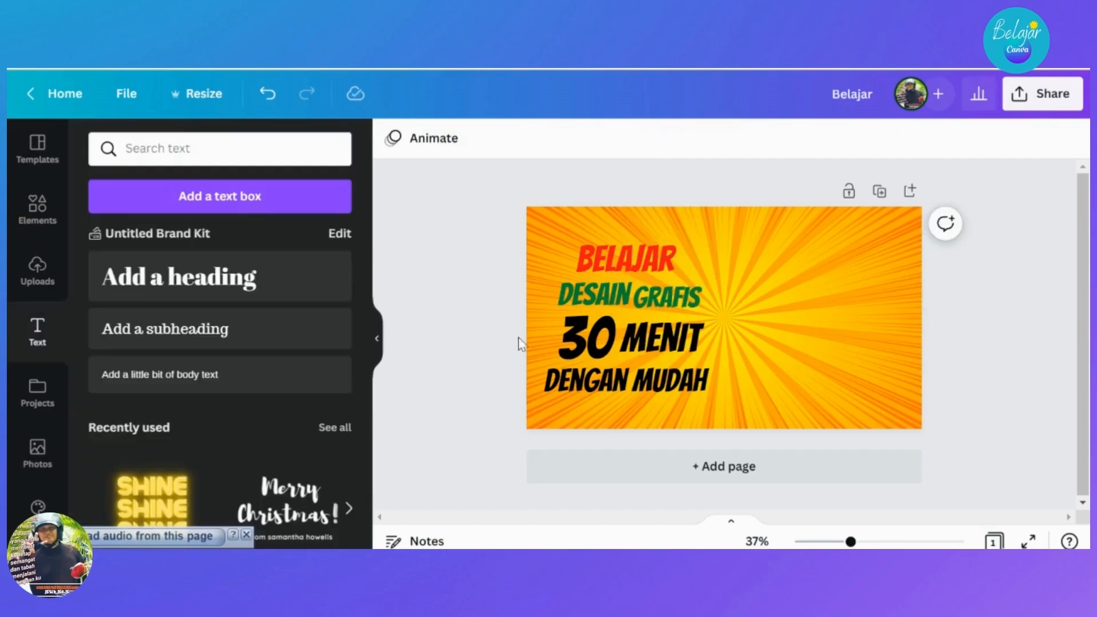
Color the "30" text red from the document colors.
left_click(577, 342)
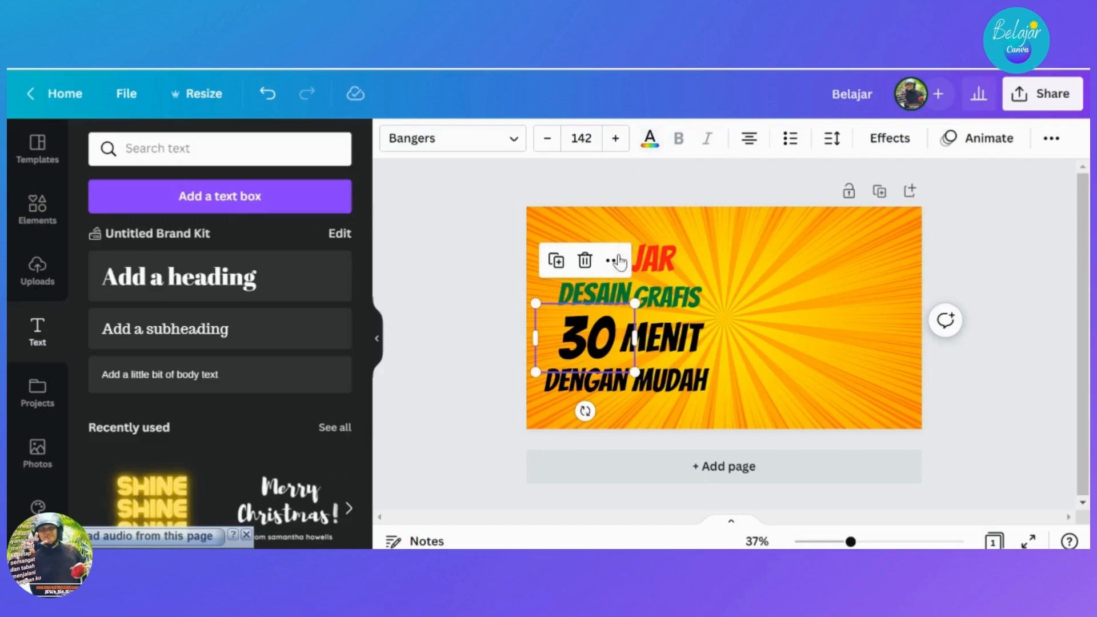
left_click(649, 138)
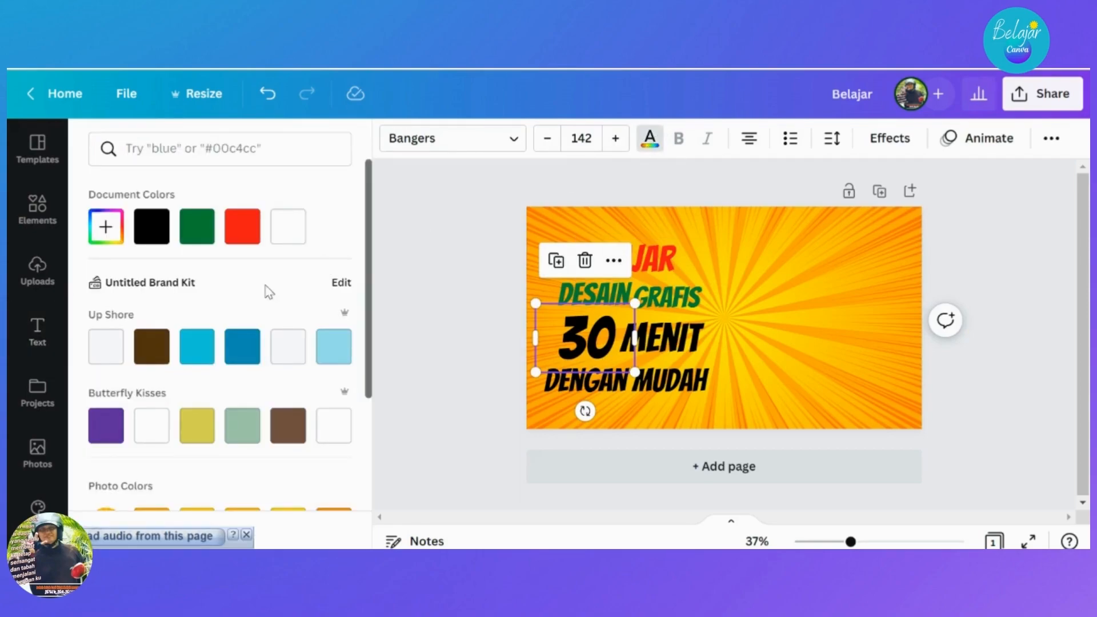
left_click(243, 226)
Color the "Menit" text dark green from the default colors.
left_click(666, 353)
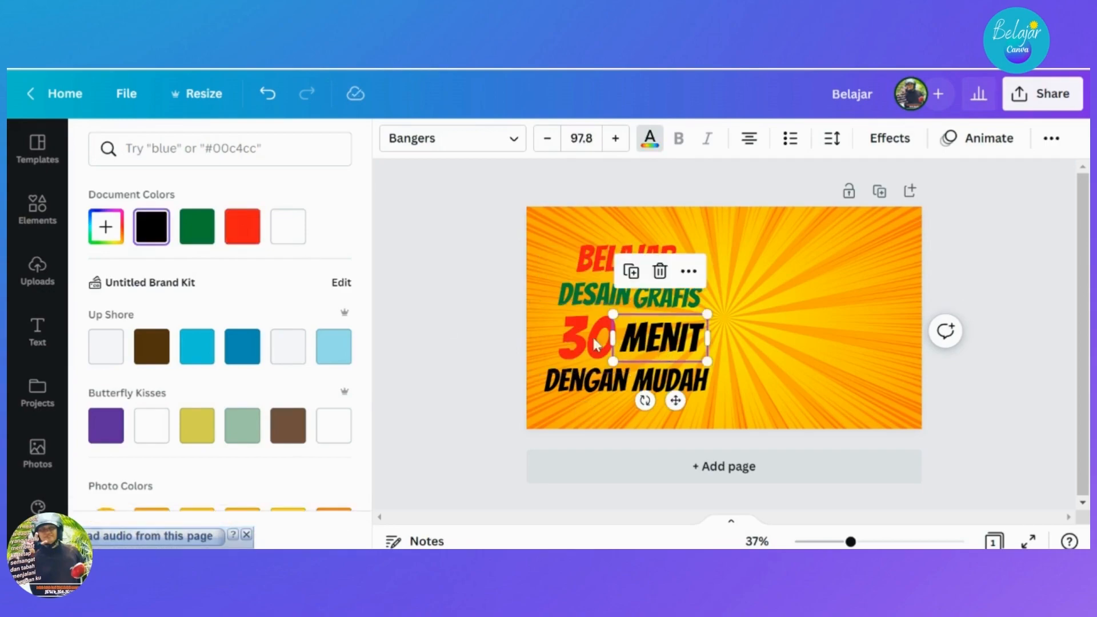
scroll(321, 320, "down", 2)
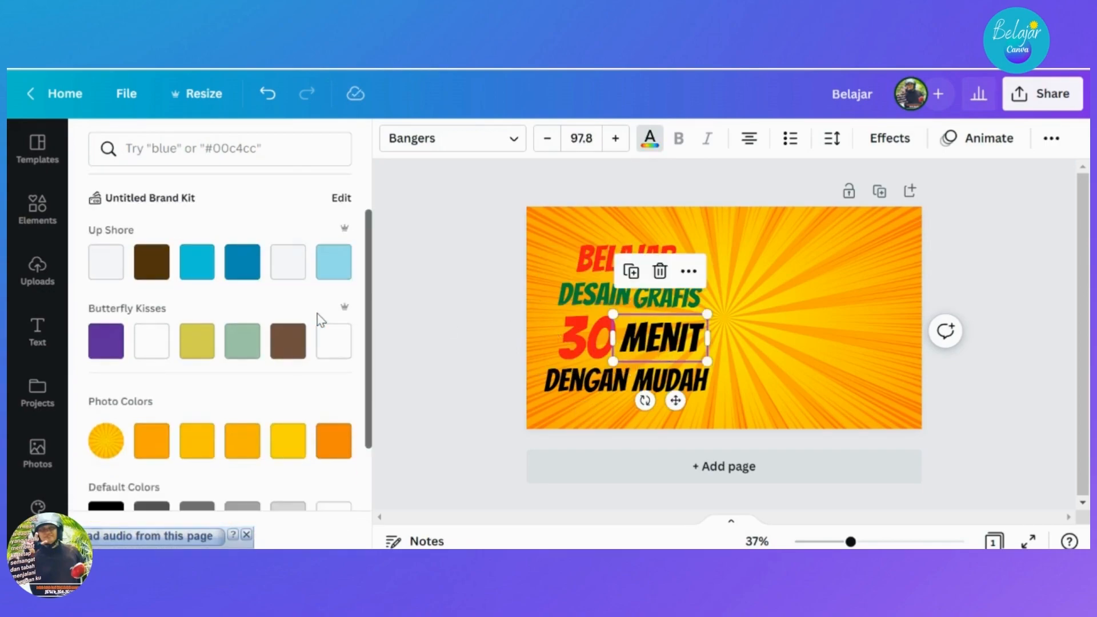
scroll(317, 317, "down", 4)
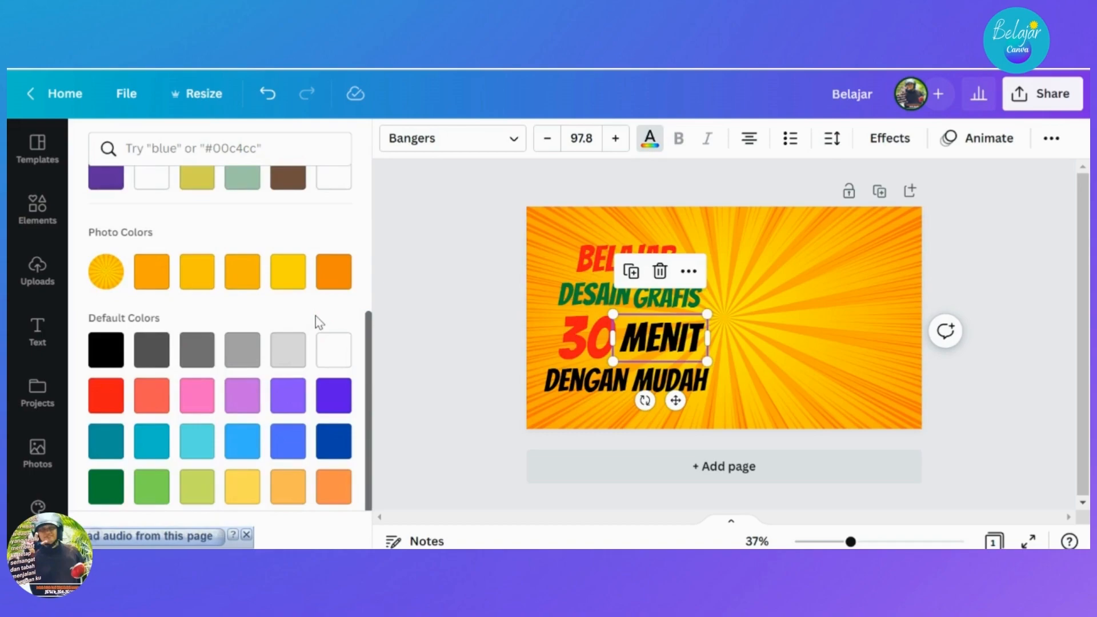
left_click(109, 487)
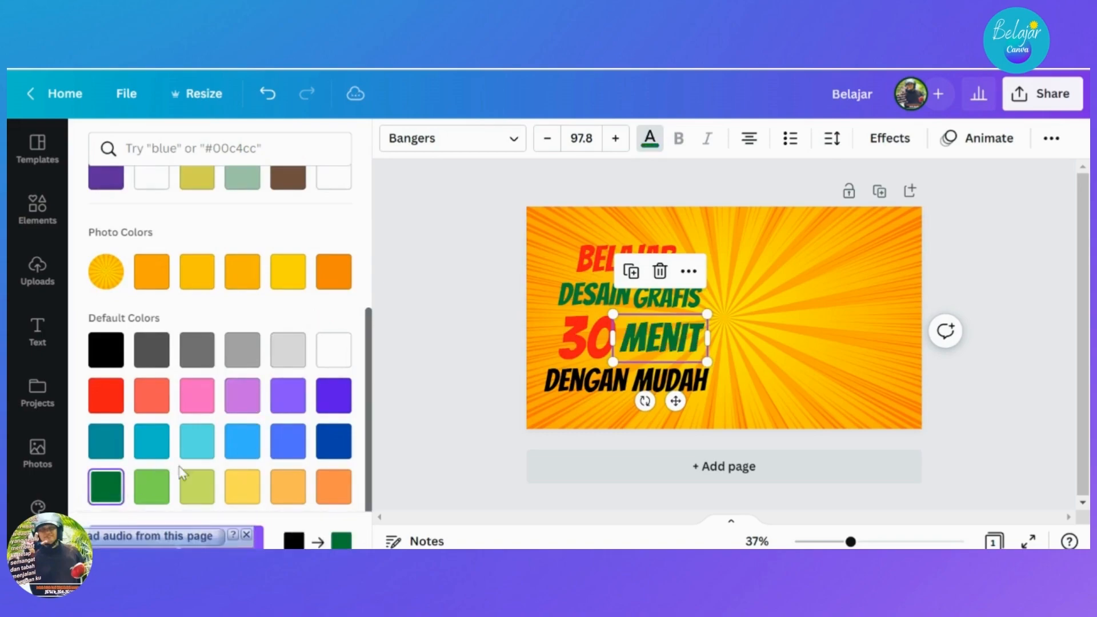
Enlarge the "Dengan Mudah" text slightly to size 80.3 and color it red from the default colors.
left_click(600, 389)
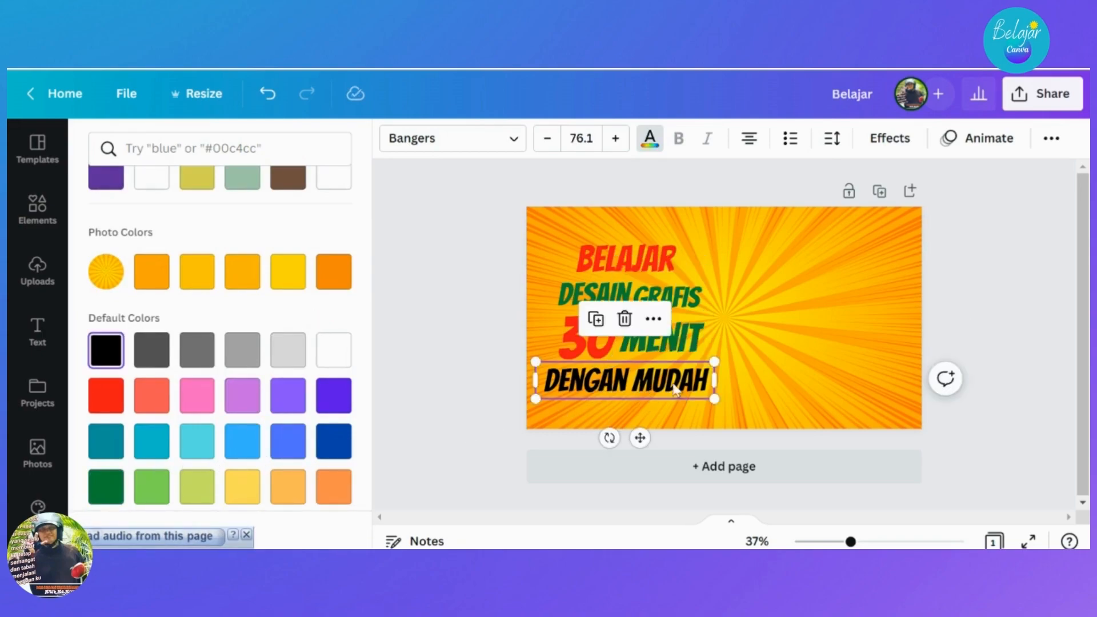
left_click_drag(715, 361, 722, 355)
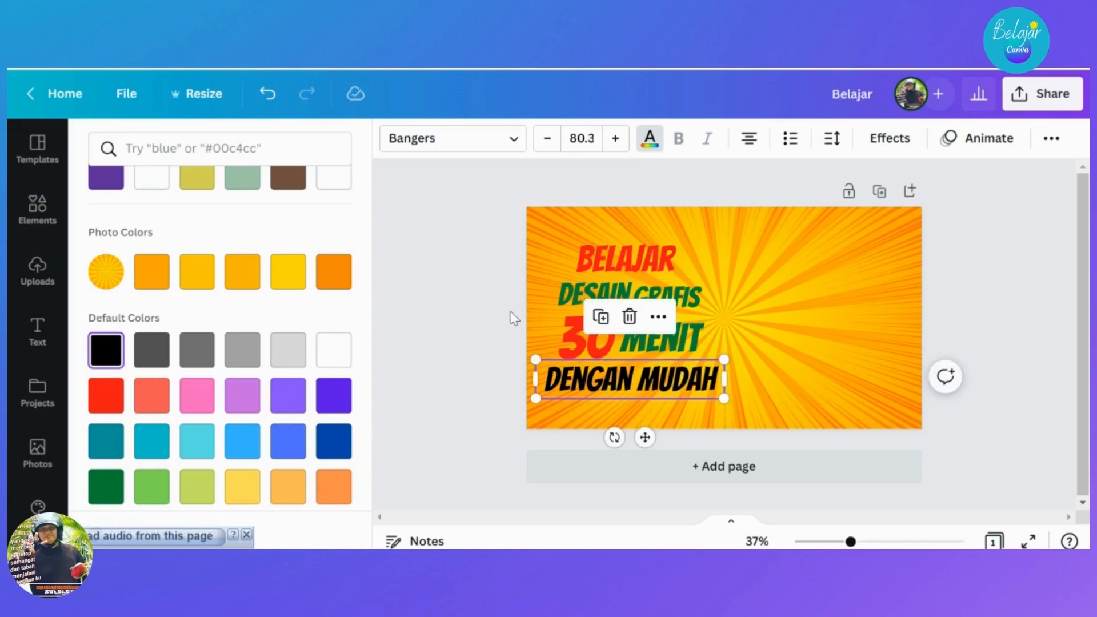
left_click(106, 396)
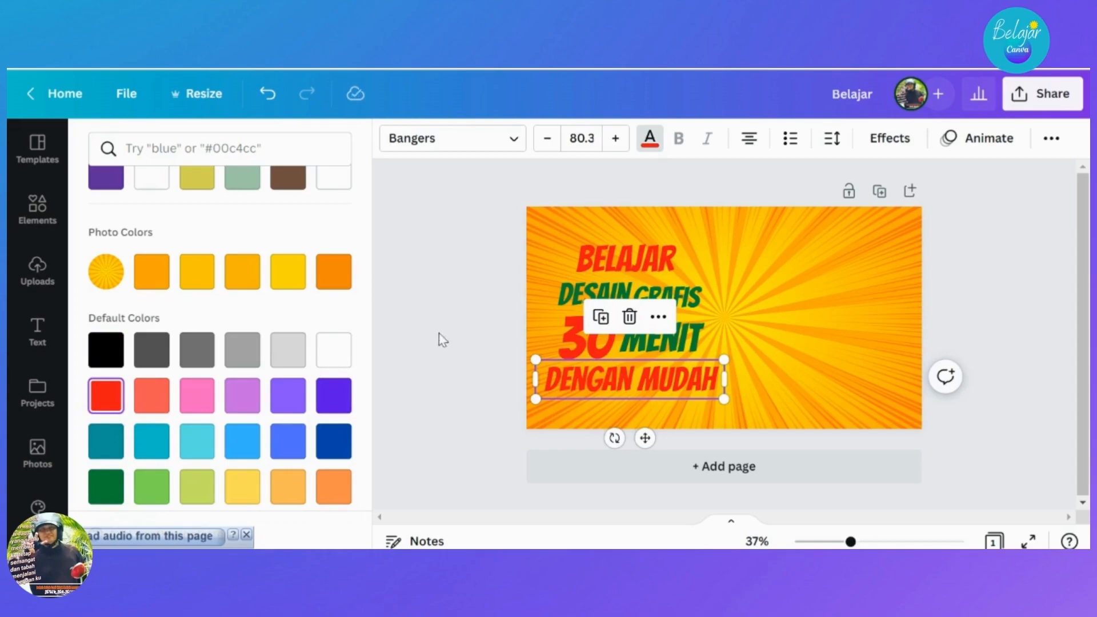
left_click(461, 333)
left_click(460, 333)
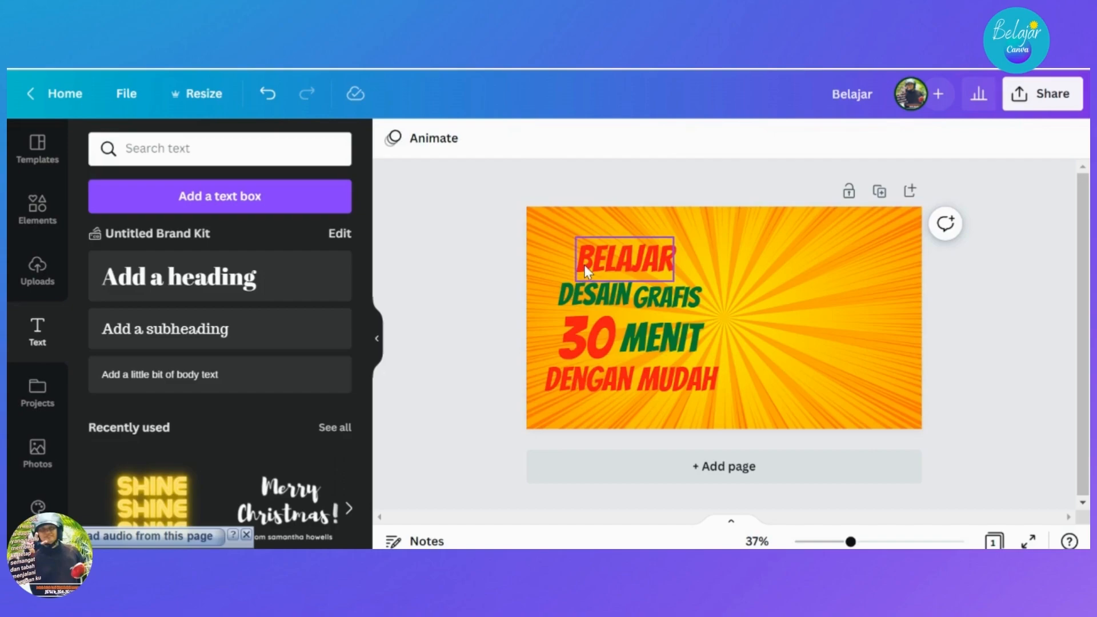
Browse the text effects for the "Belajar" text and apply the Shadow style.
left_click(628, 262)
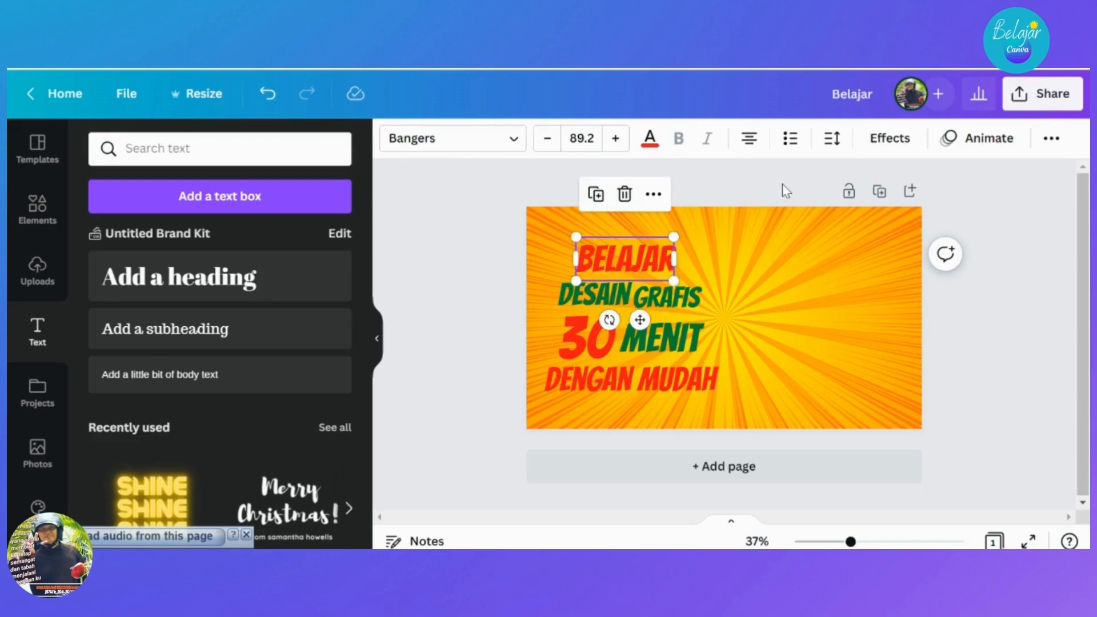
left_click(887, 143)
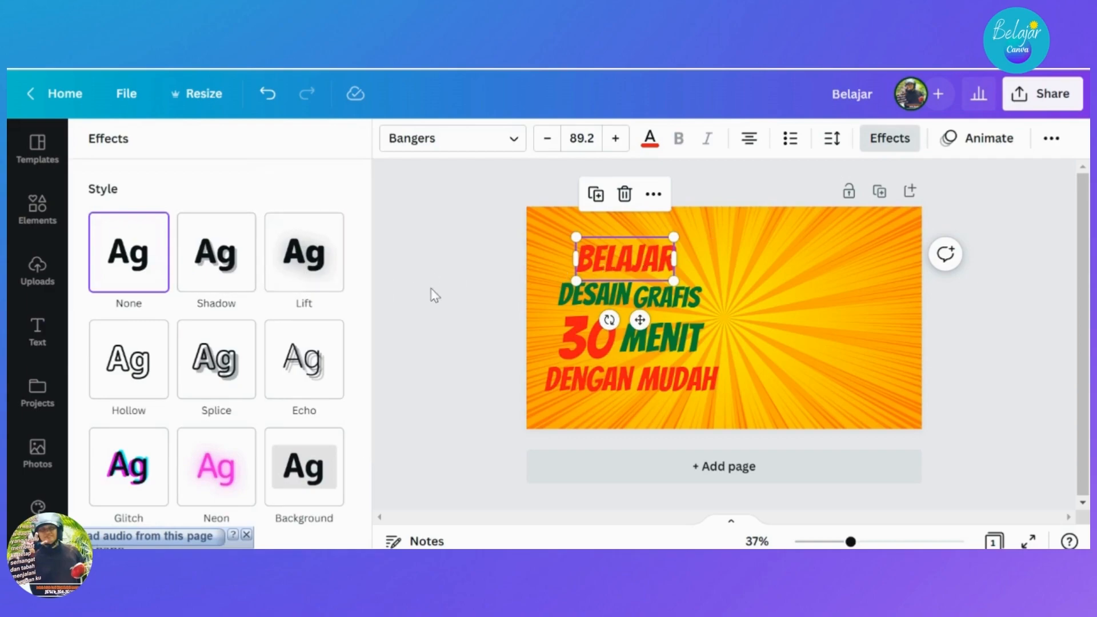
scroll(234, 273, "down", 3)
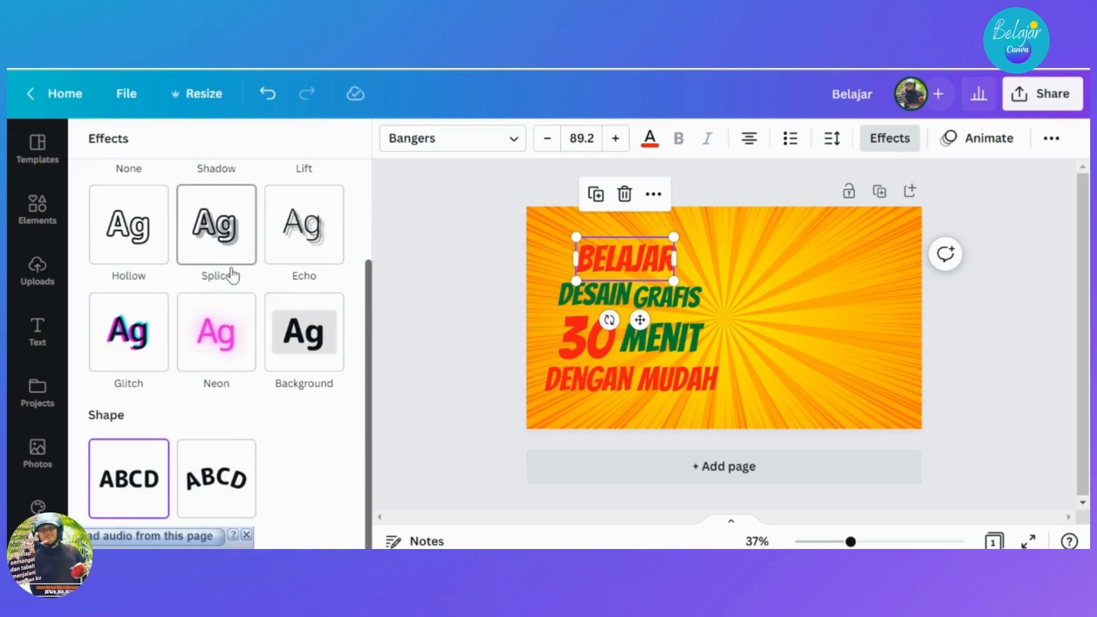
scroll(231, 274, "up", 3)
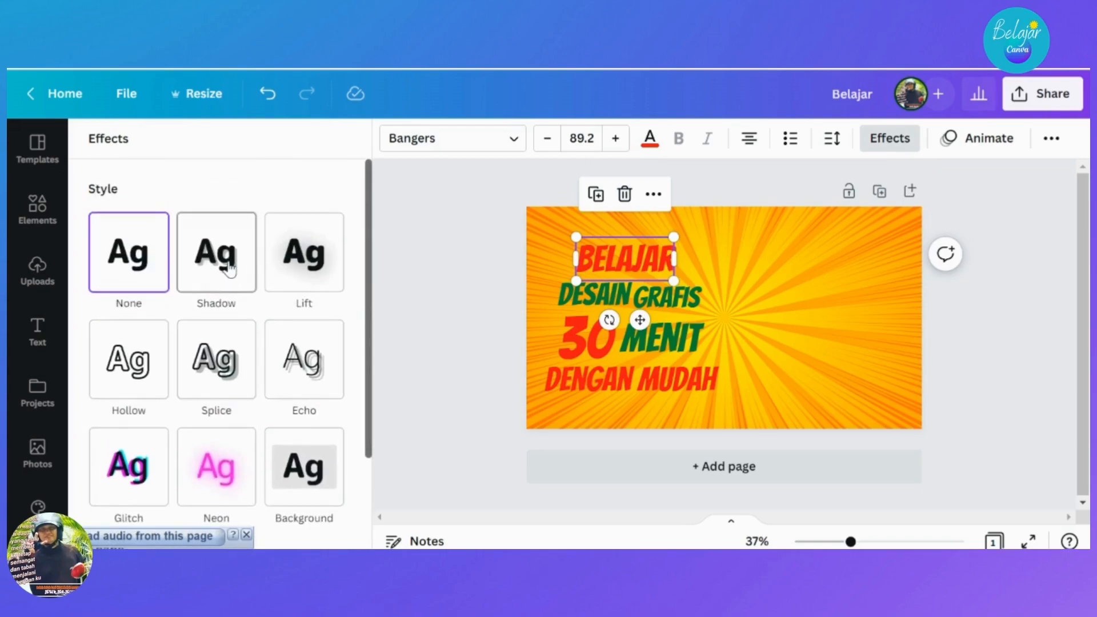
left_click(229, 269)
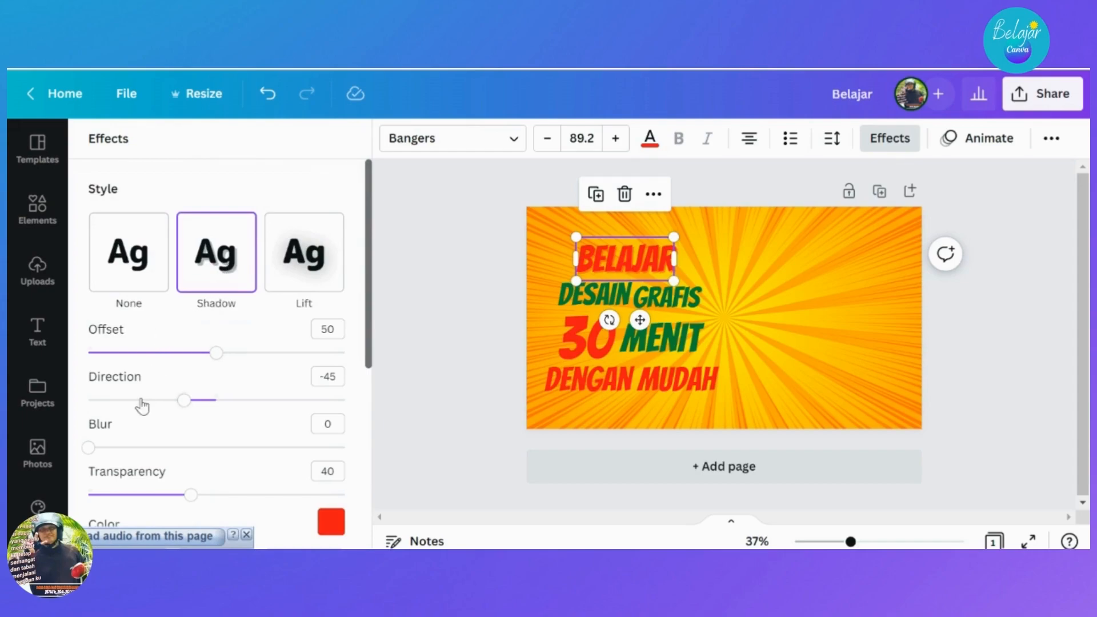
Try dark green as the "Belajar" shadow color, then set it to black from the default colors.
scroll(142, 407, "down", 2)
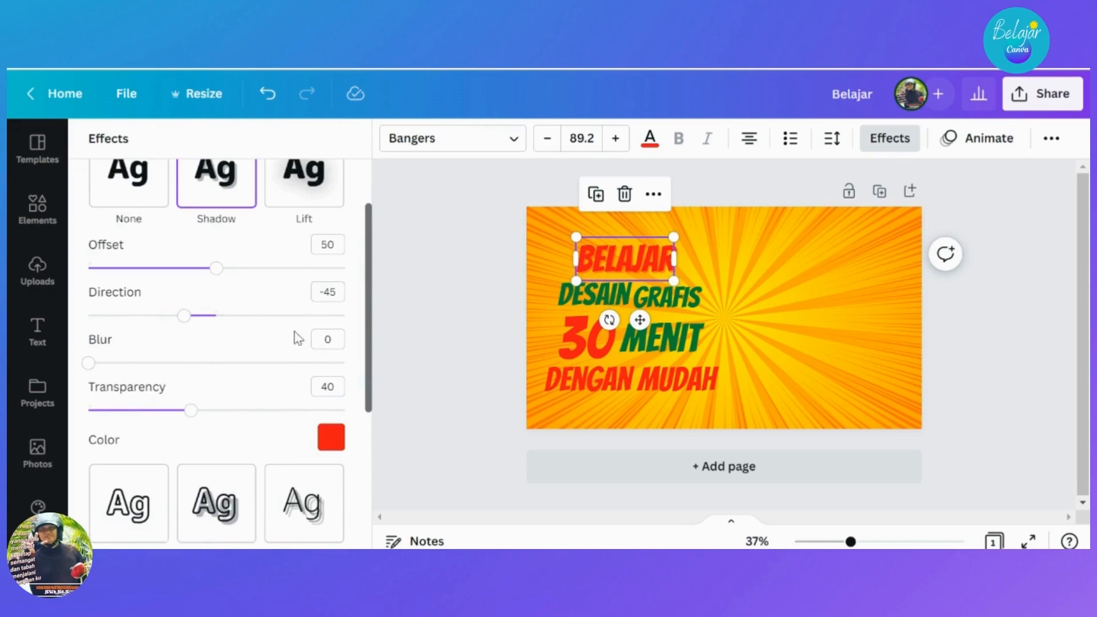
left_click(333, 436)
left_click(151, 192)
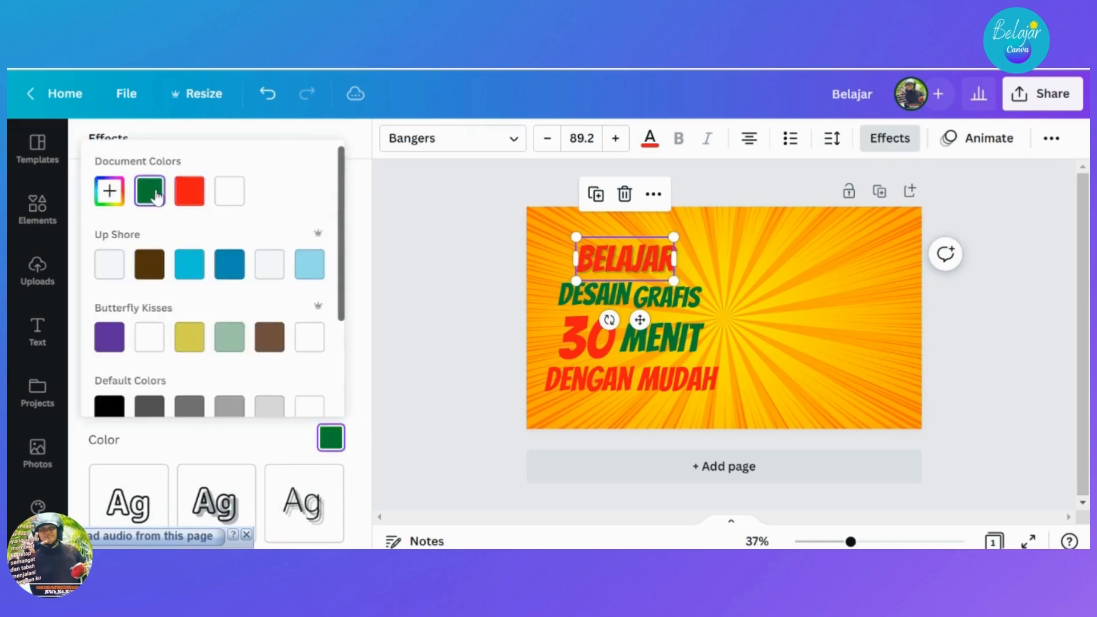
scroll(172, 287, "down", 2)
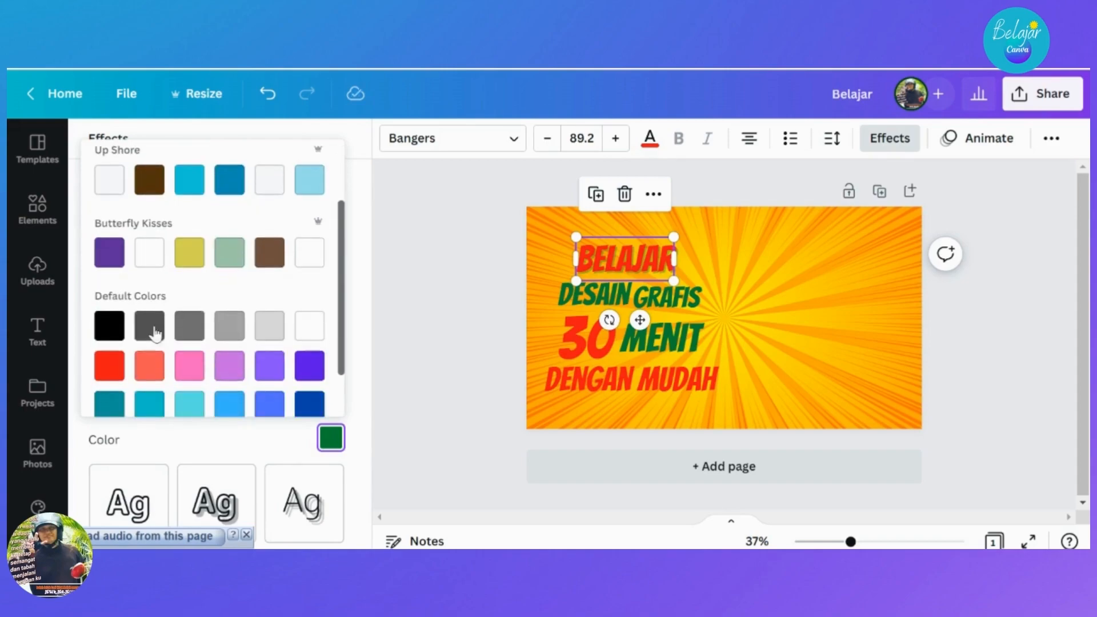
left_click(112, 328)
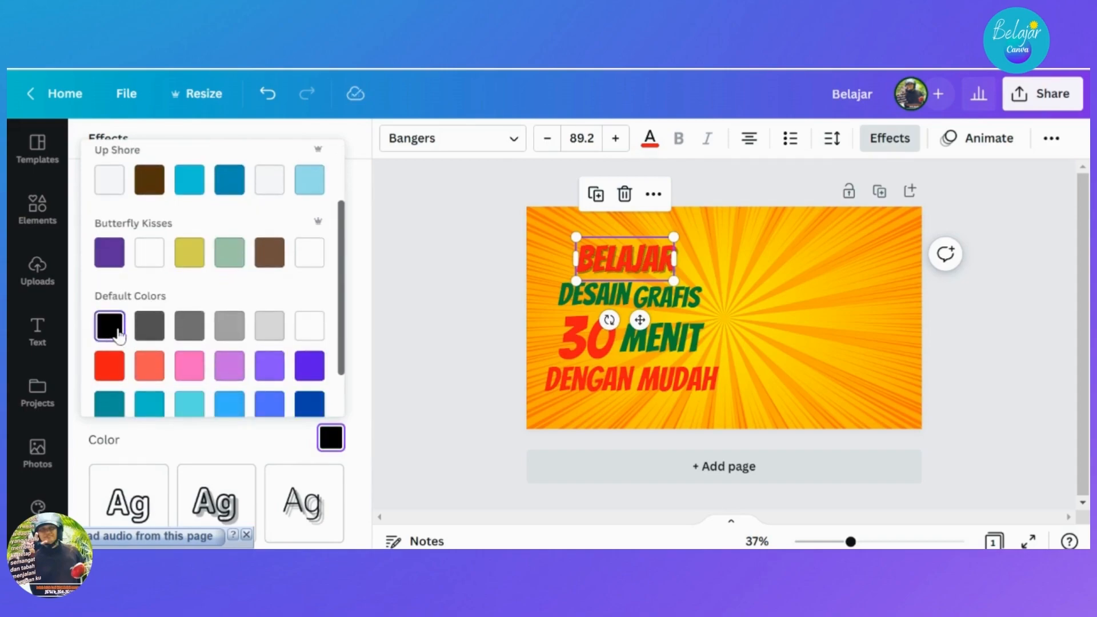
left_click(360, 336)
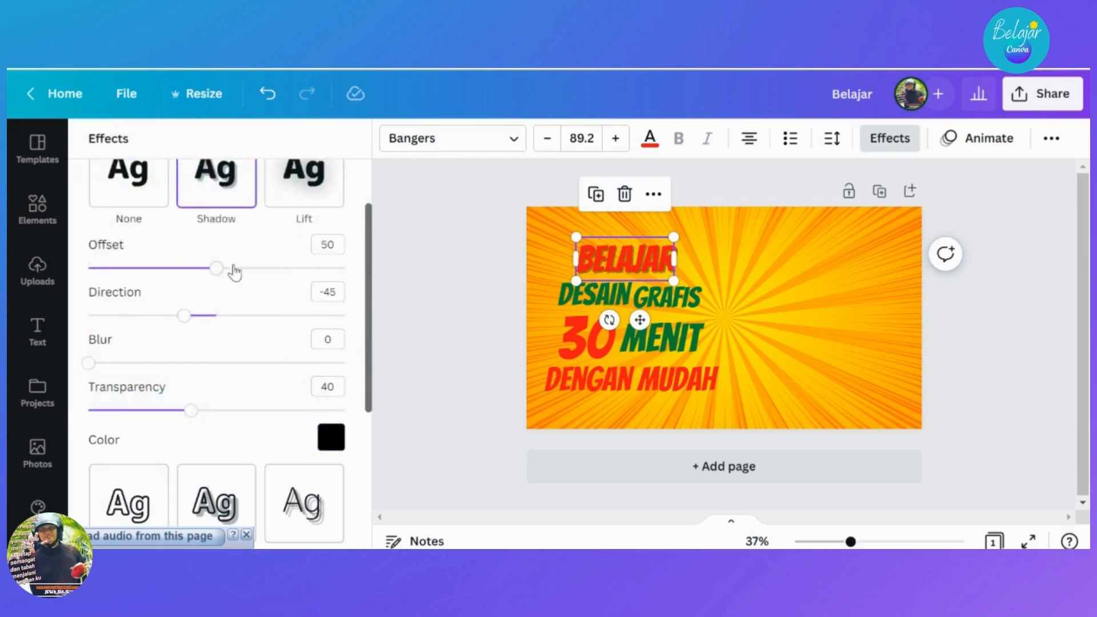
Set the "Belajar" shadow to offset 67, direction 14, blur 26 and transparency 69.
left_click_drag(220, 269, 263, 294)
left_click_drag(184, 317, 226, 325)
left_click_drag(91, 366, 154, 366)
left_click_drag(193, 413, 266, 437)
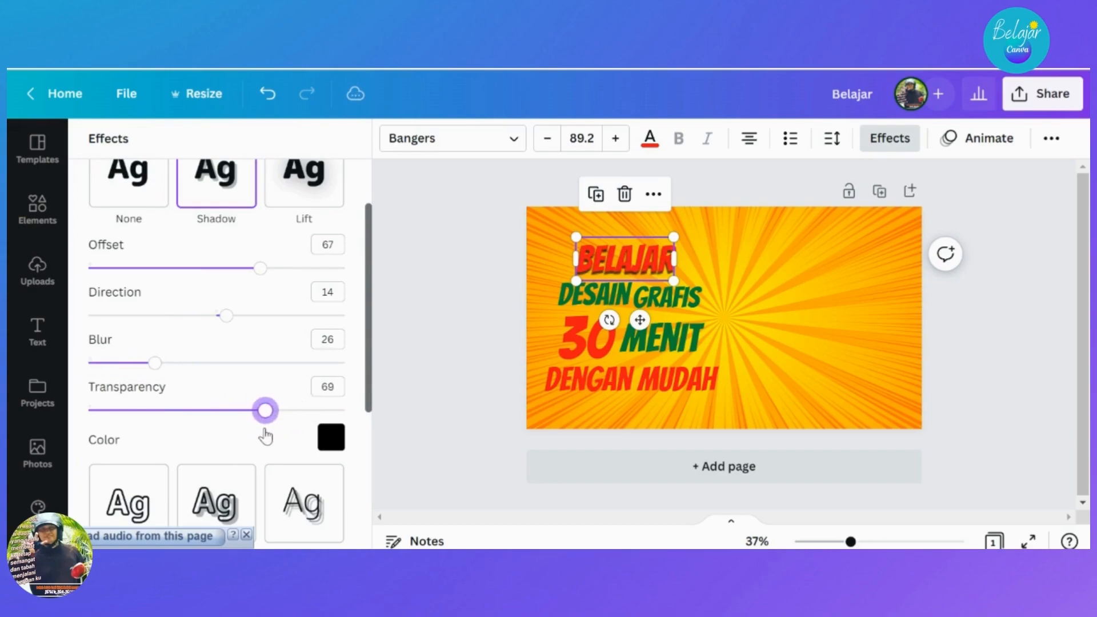
left_click(457, 349)
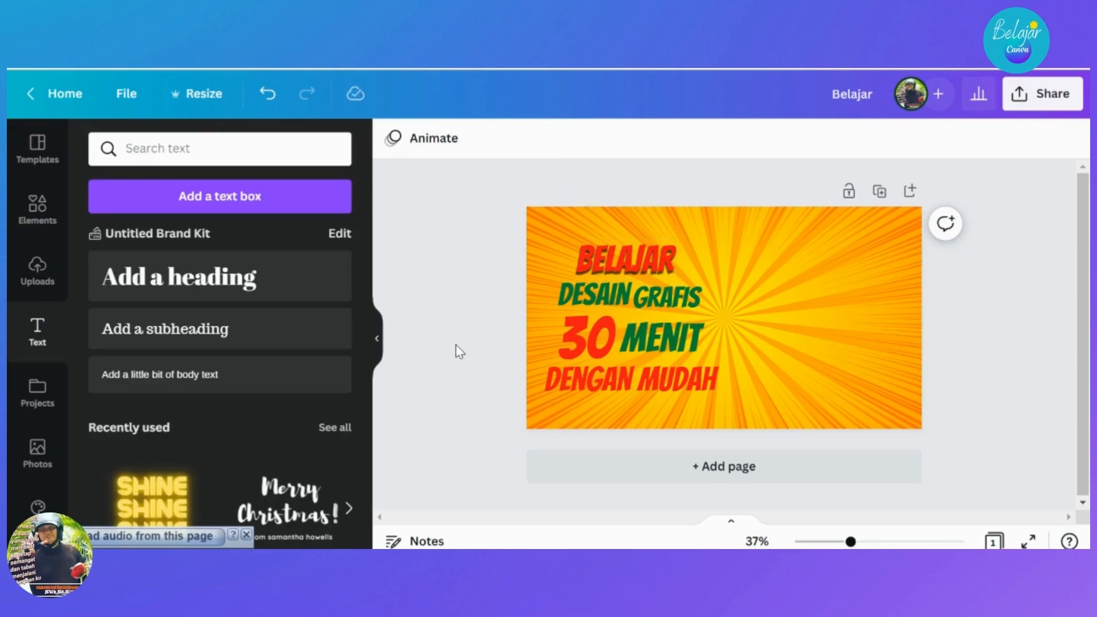
Apply the Shadow effect to the "30" text with offset 38, direction -27 and blur 16.
left_click(578, 341)
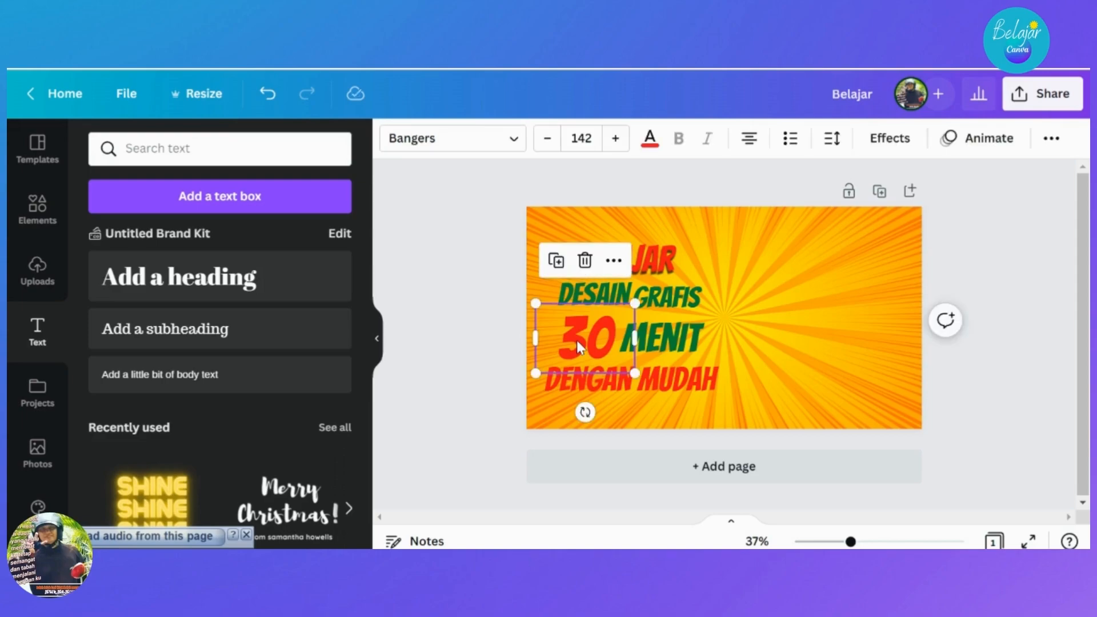
left_click(889, 140)
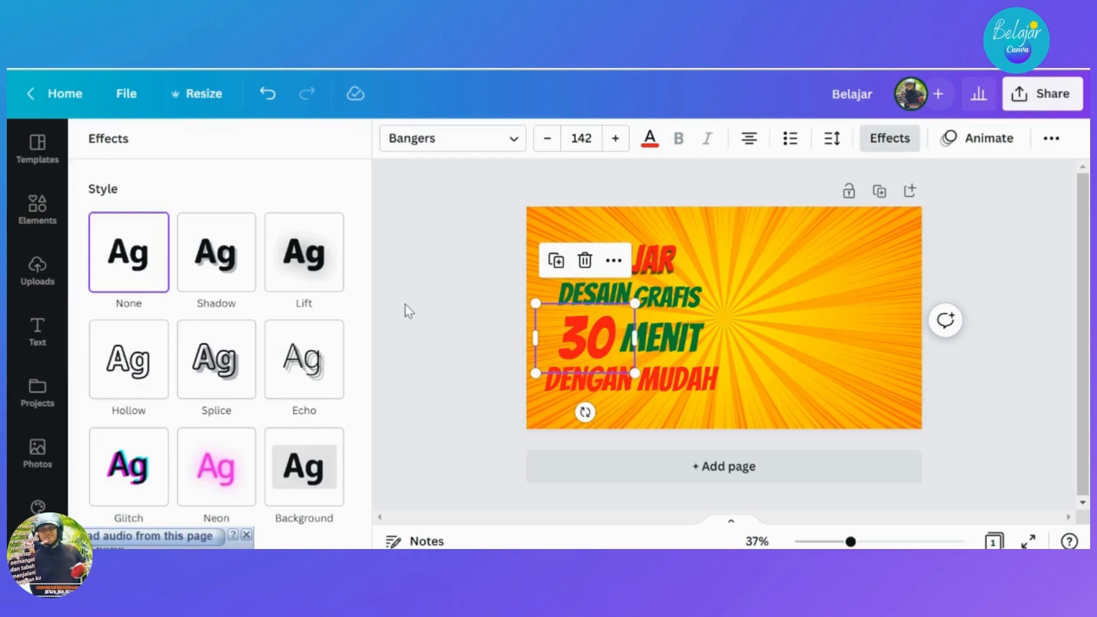
left_click(216, 251)
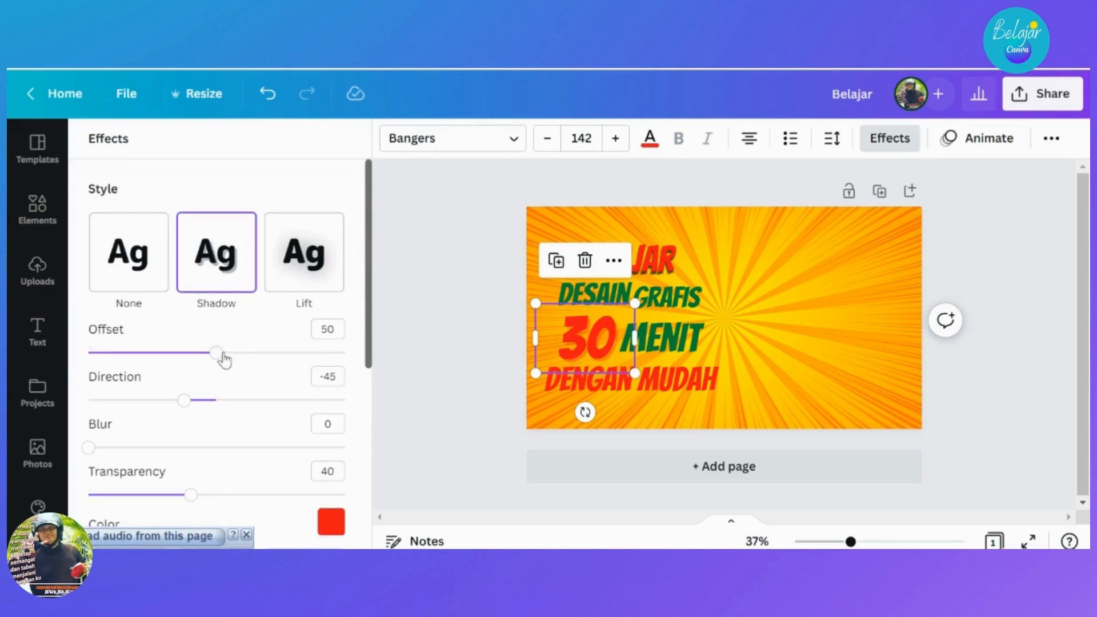
left_click_drag(219, 359, 186, 355)
mouse_move(188, 407)
left_mouse_down()
mouse_move(244, 404)
mouse_move(223, 421)
mouse_move(197, 420)
left_mouse_up()
left_click_drag(91, 455, 131, 460)
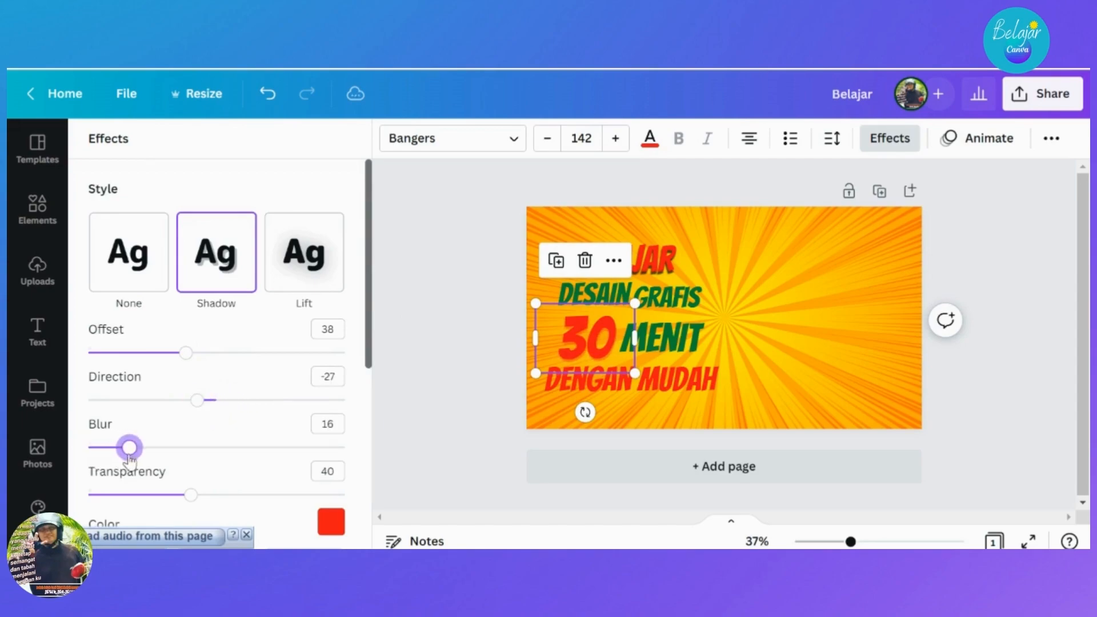
Set the shadow color of the "30" text to black from the default colors.
left_click(331, 521)
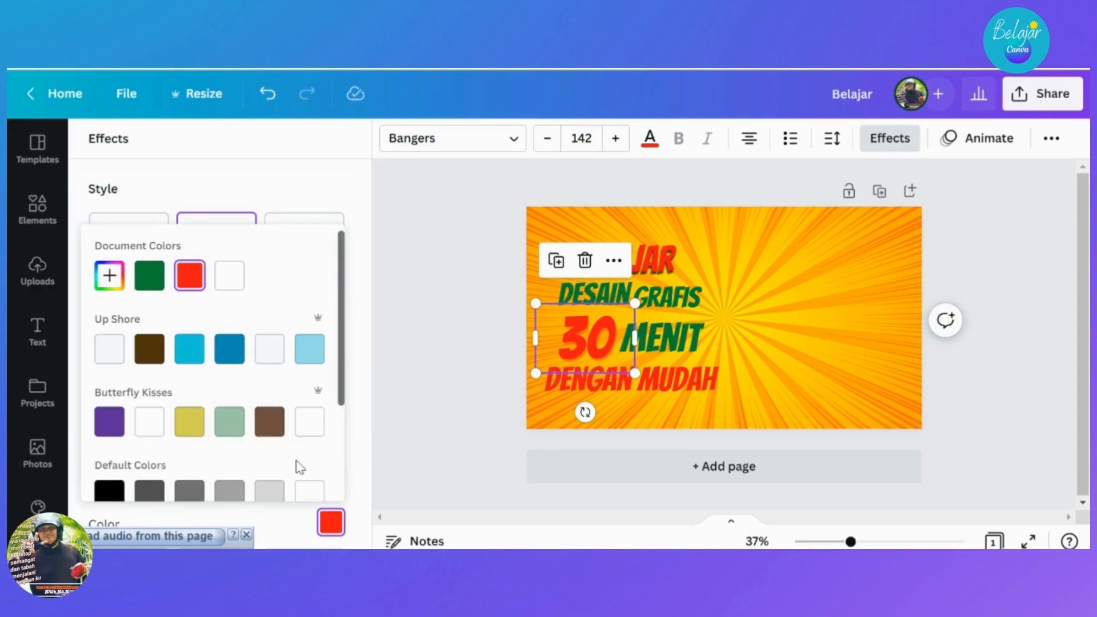
scroll(143, 387, "down", 2)
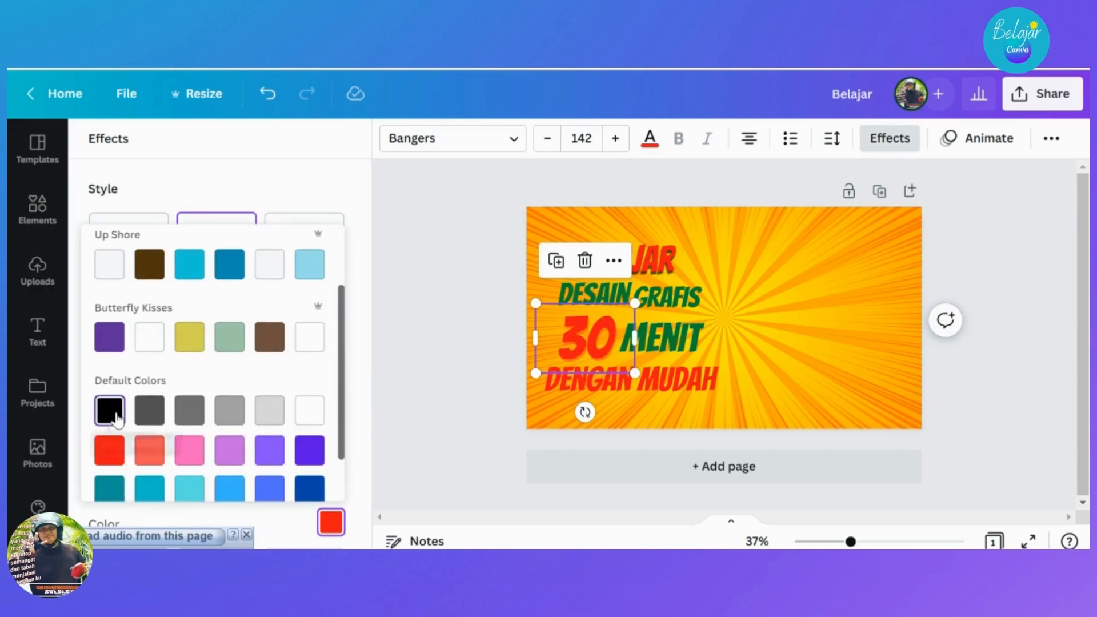
left_click(109, 411)
left_click(461, 384)
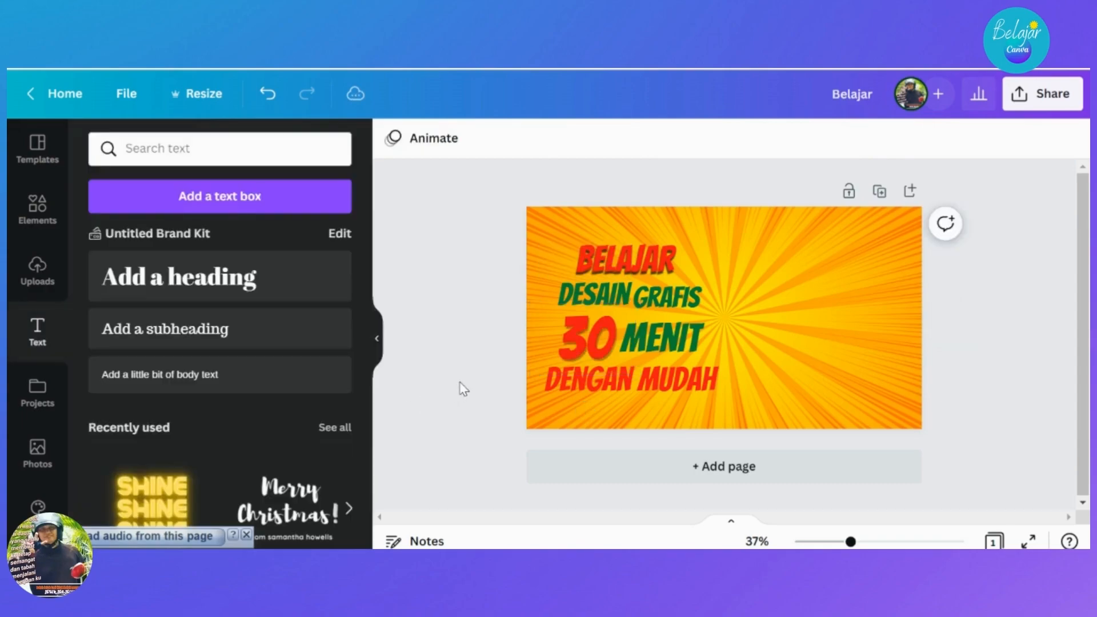
Apply the Shadow effect to the "Dengan Mudah" text with offset 23 and direction 87.
left_click(618, 378)
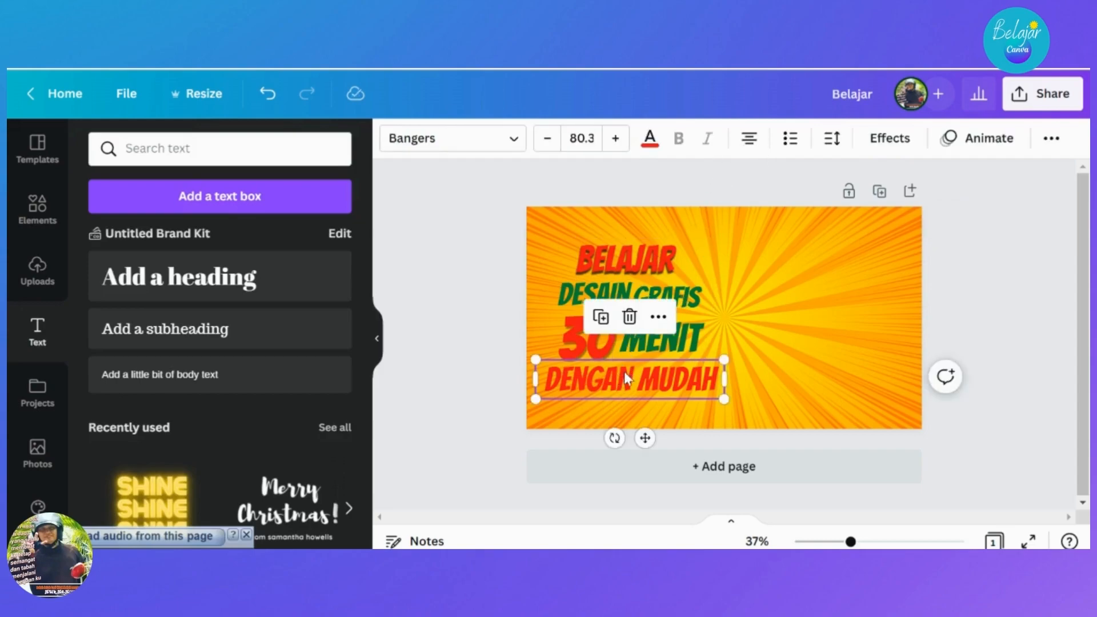
left_click(885, 140)
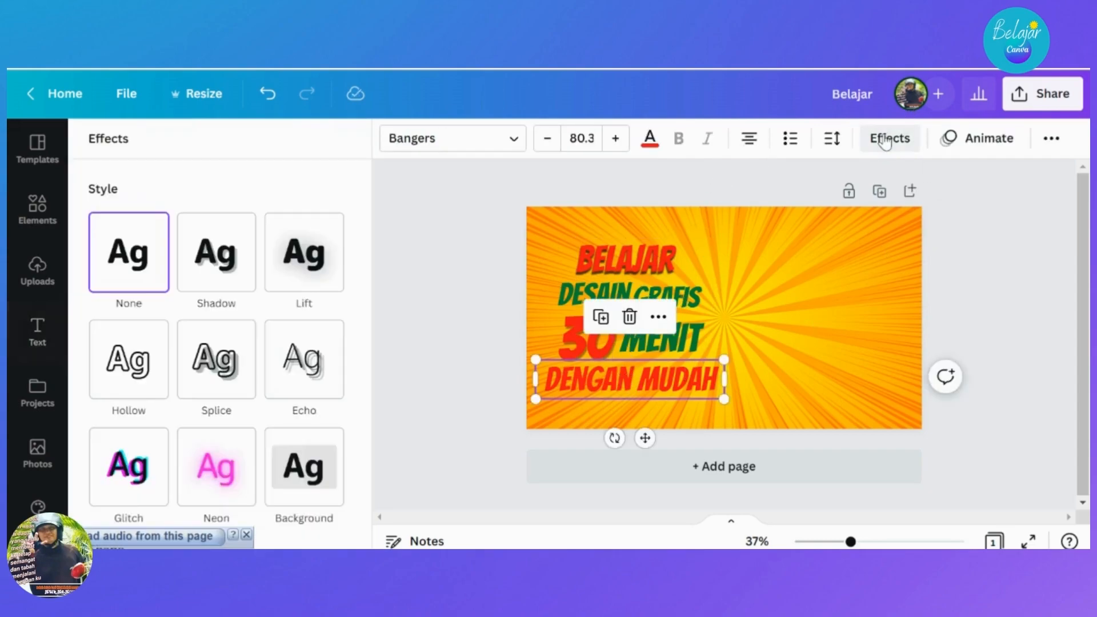
left_click(231, 280)
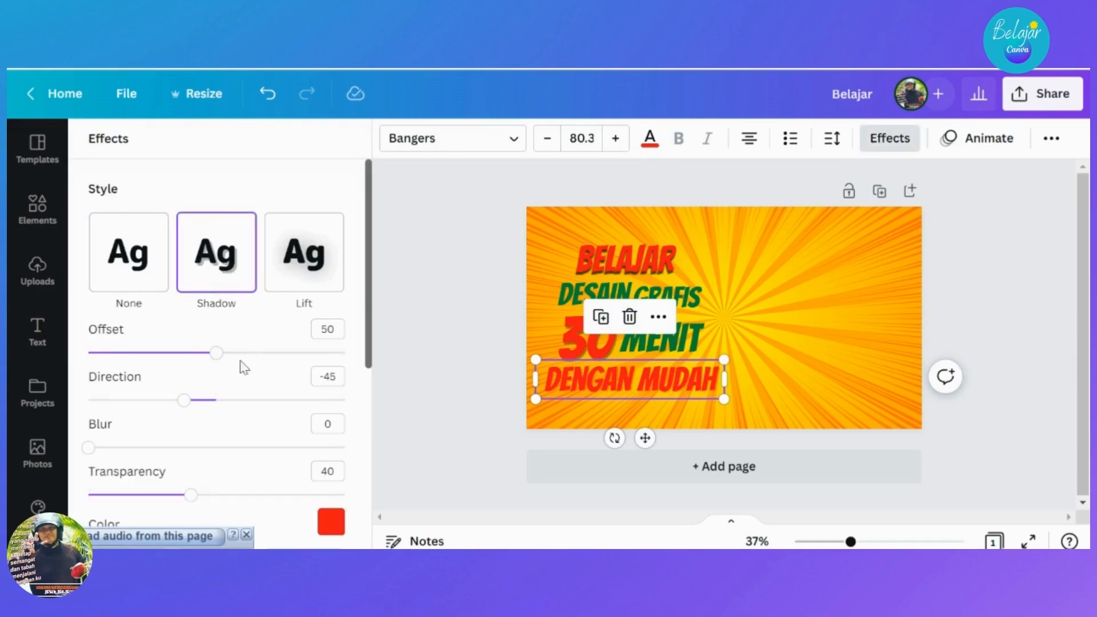
left_click_drag(216, 353, 148, 354)
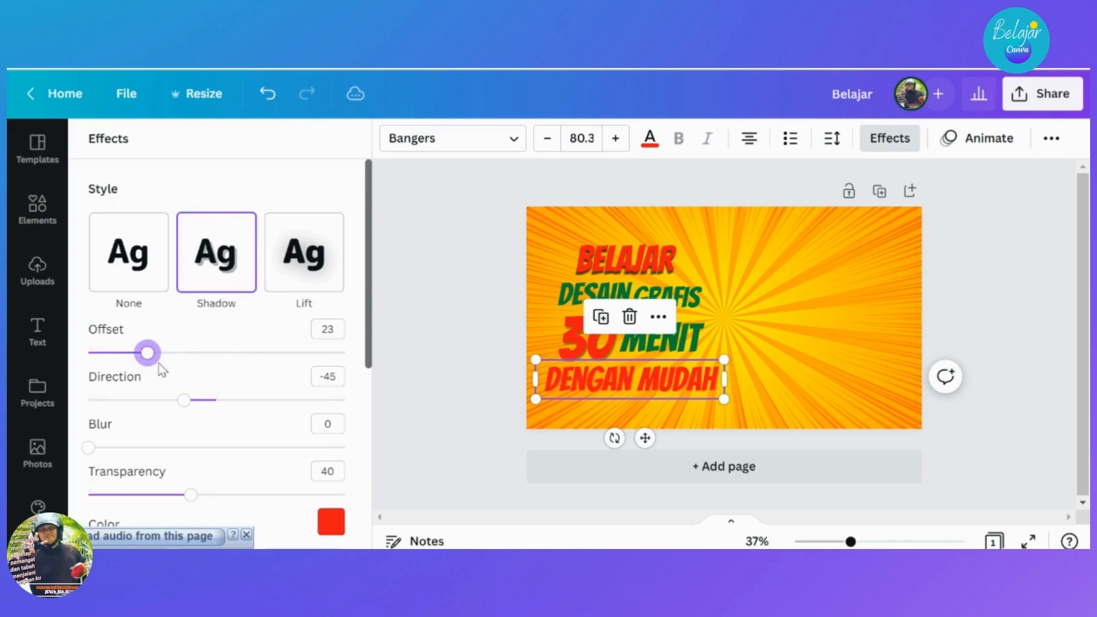
left_click_drag(183, 400, 277, 402)
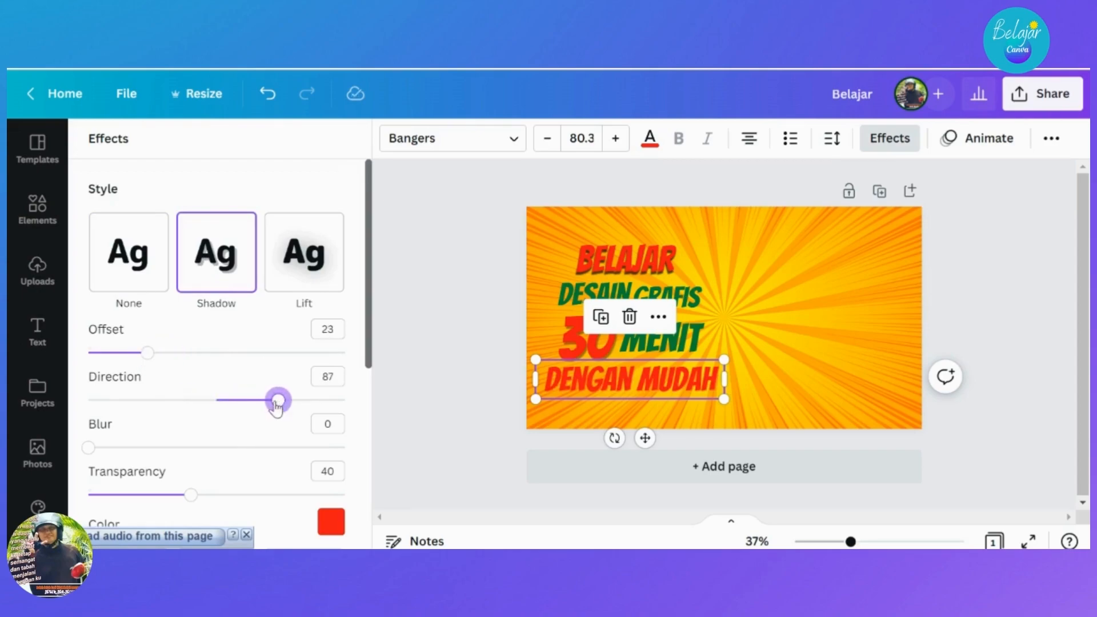
Increase the "Dengan Mudah" shadow's transparency value and set its shadow color to black from the default colors.
scroll(269, 403, "down", 3)
left_click_drag(194, 339, 260, 341)
left_click(331, 354)
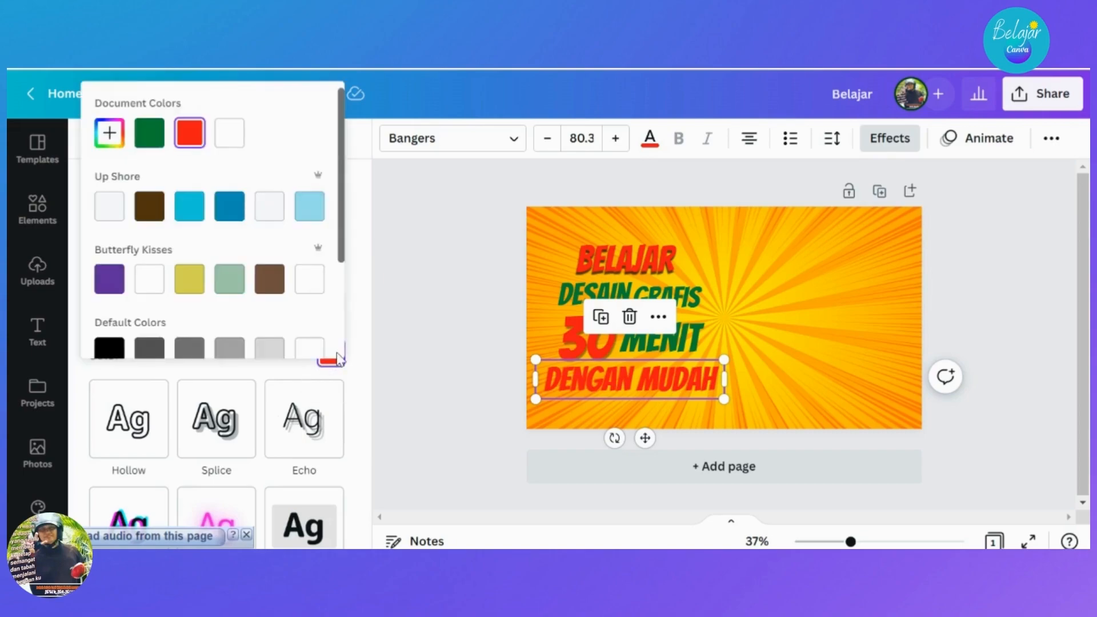
scroll(116, 297, "down", 2)
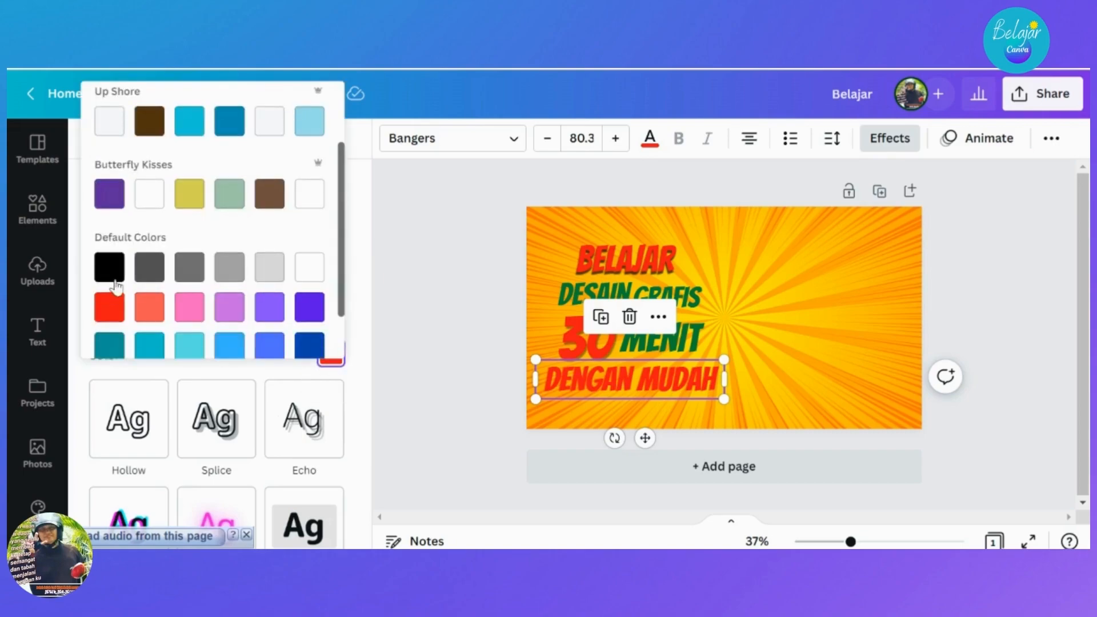
left_click(109, 267)
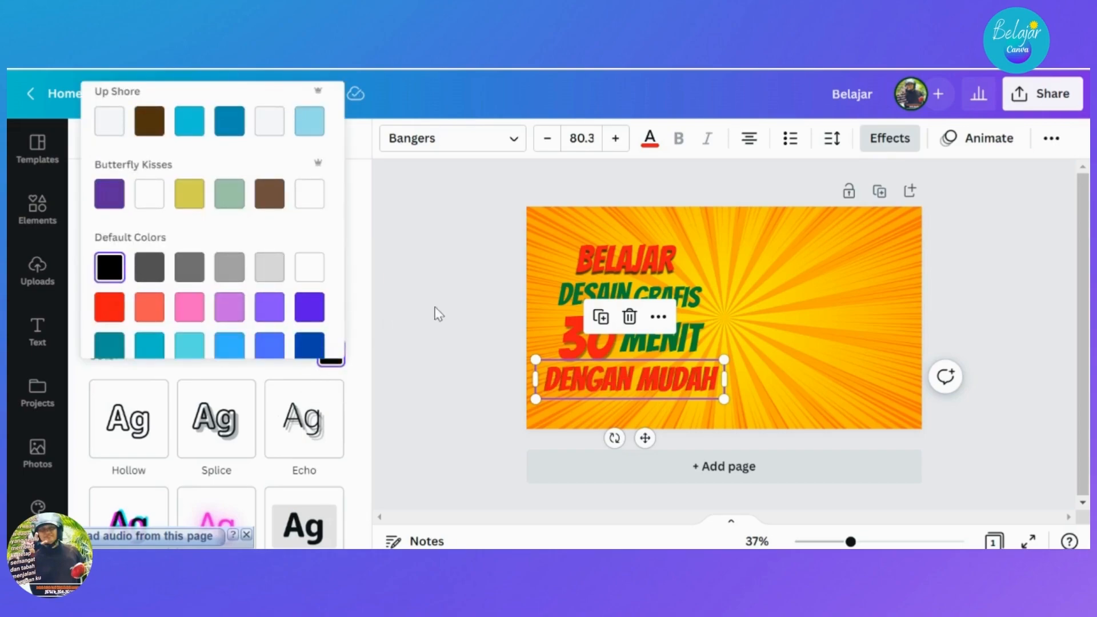
left_click(436, 309)
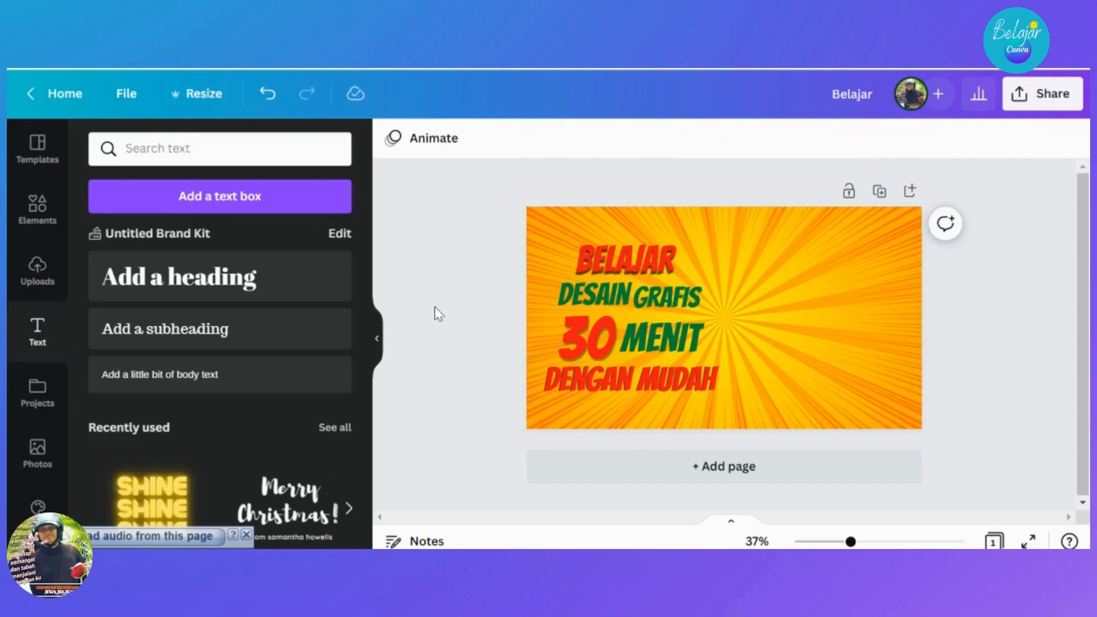
Adjust the "30" text's shadow to direction 40, offset 56 and transparency 74.
left_click(582, 354)
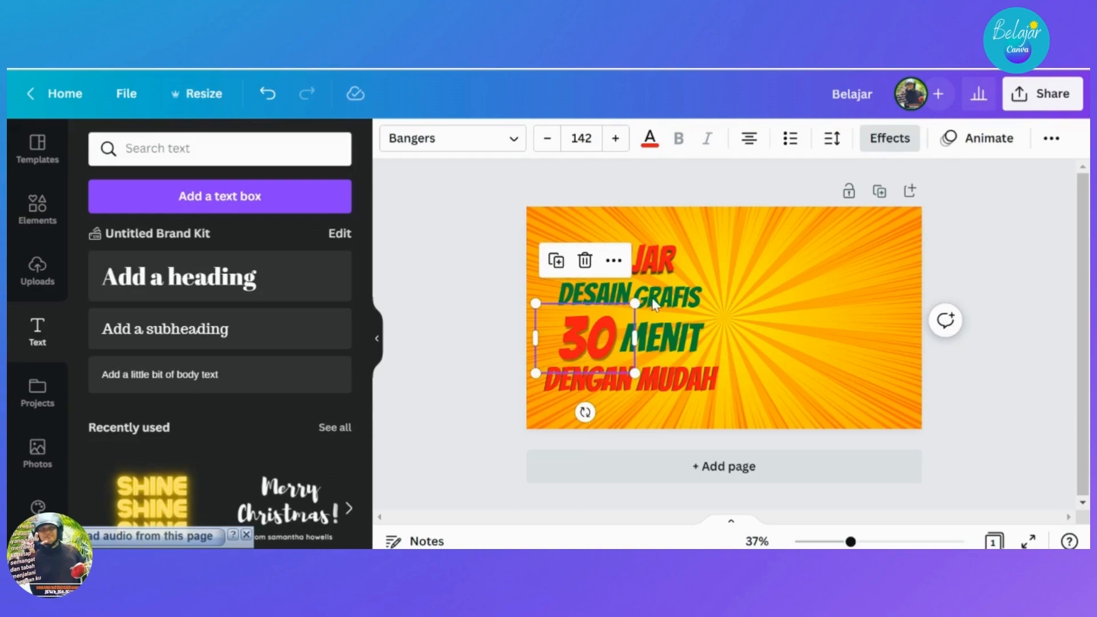
left_click(889, 139)
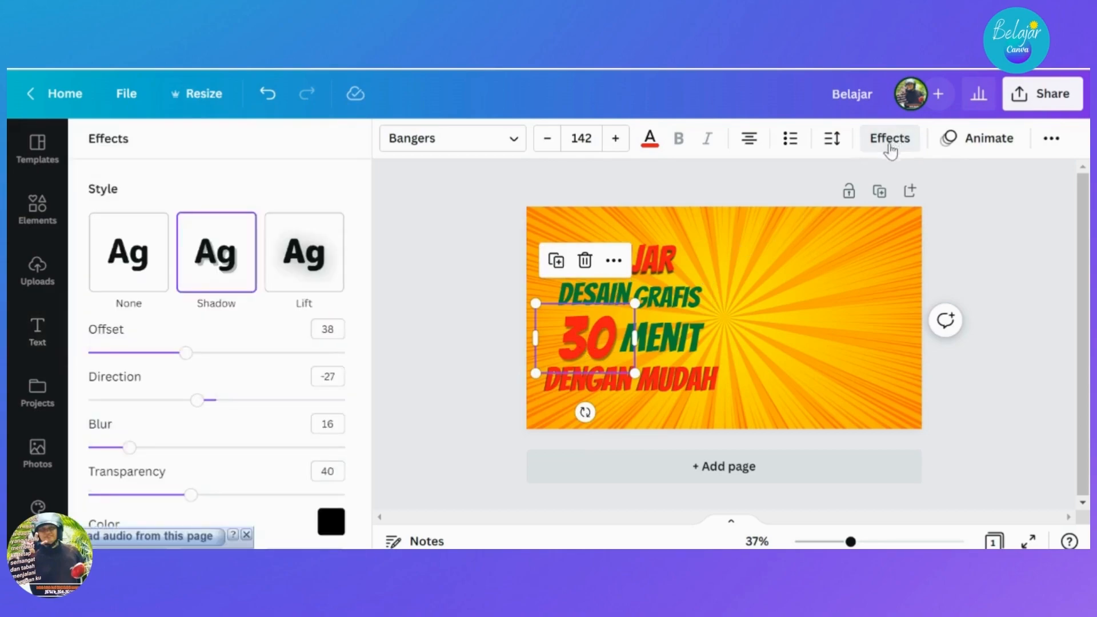
left_click_drag(204, 403, 246, 404)
left_click_drag(186, 355, 231, 367)
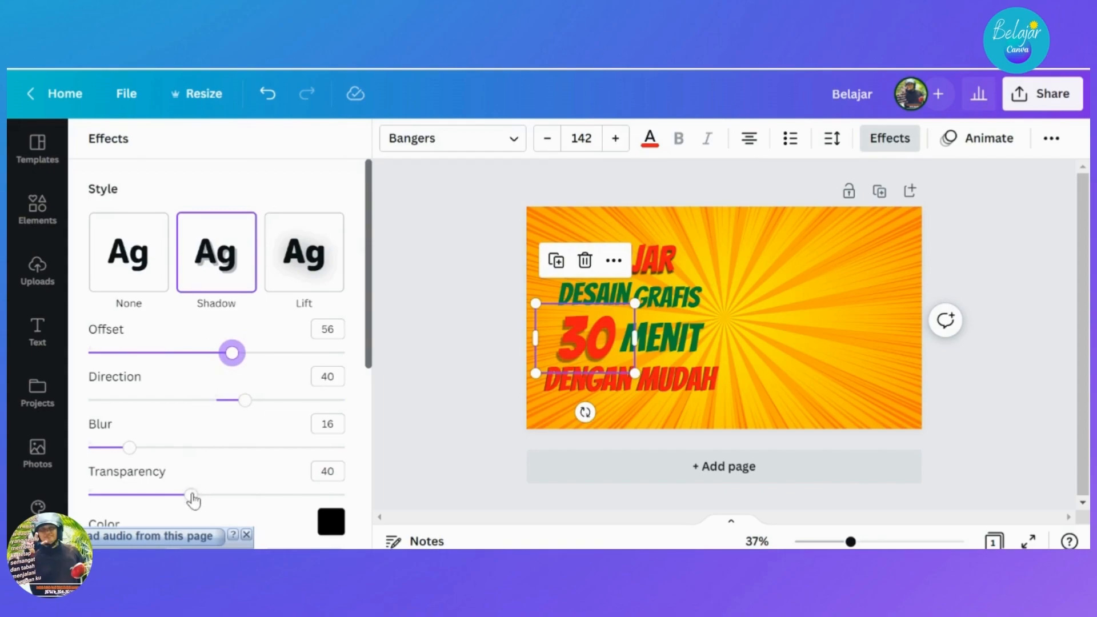
left_click_drag(191, 495, 279, 508)
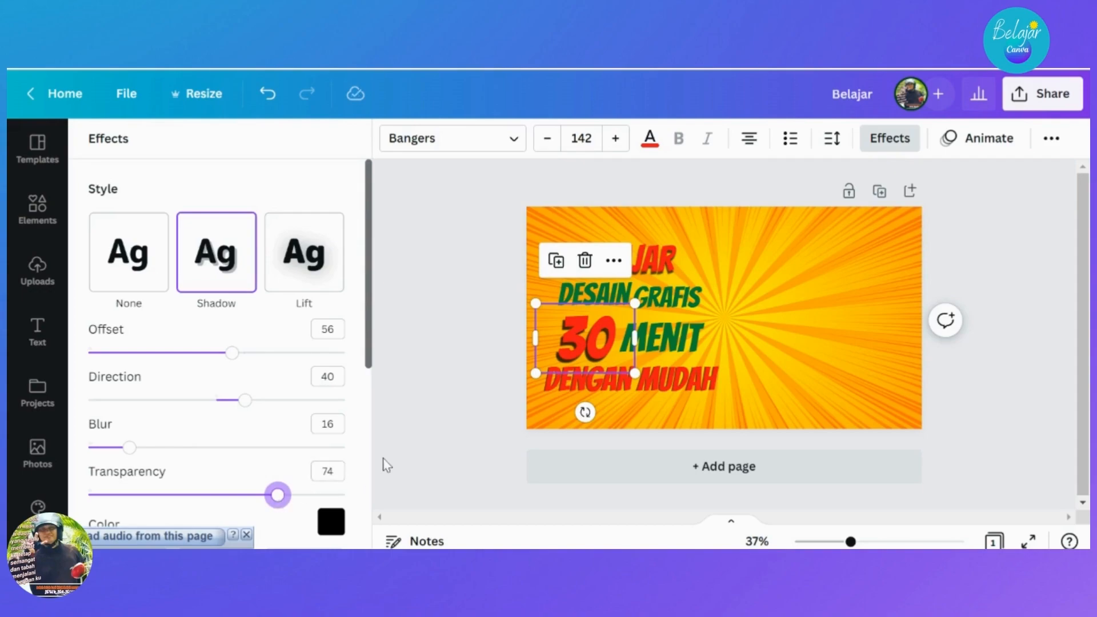
left_click(410, 419)
left_click(410, 426)
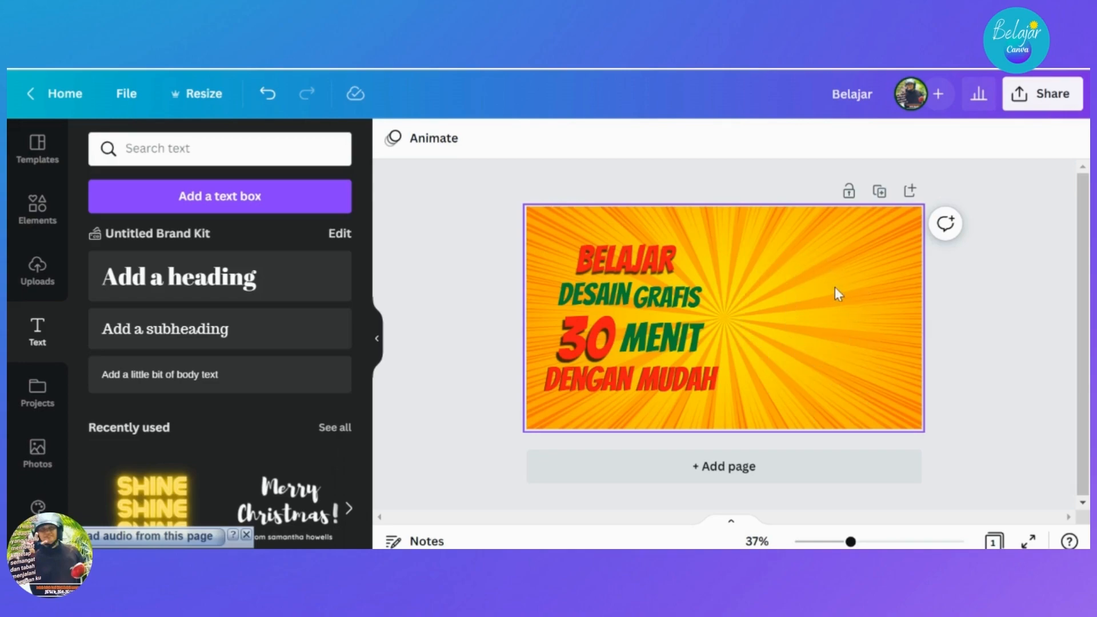
Replace the previous elements search with a search for "girl pointing finger".
left_click(36, 216)
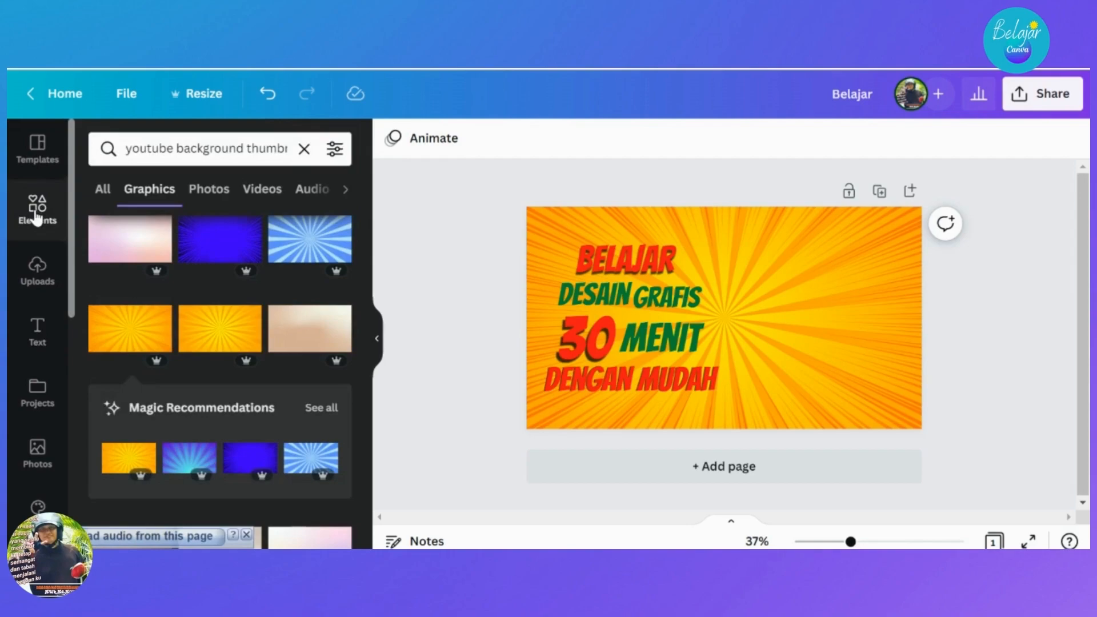
left_click(304, 148)
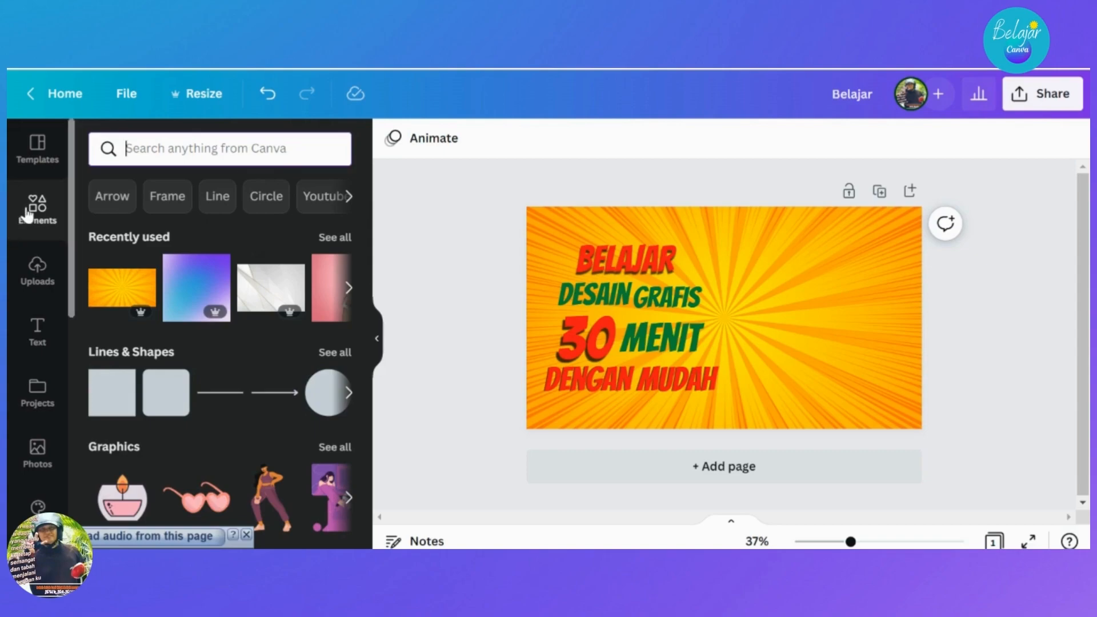
left_click(161, 148)
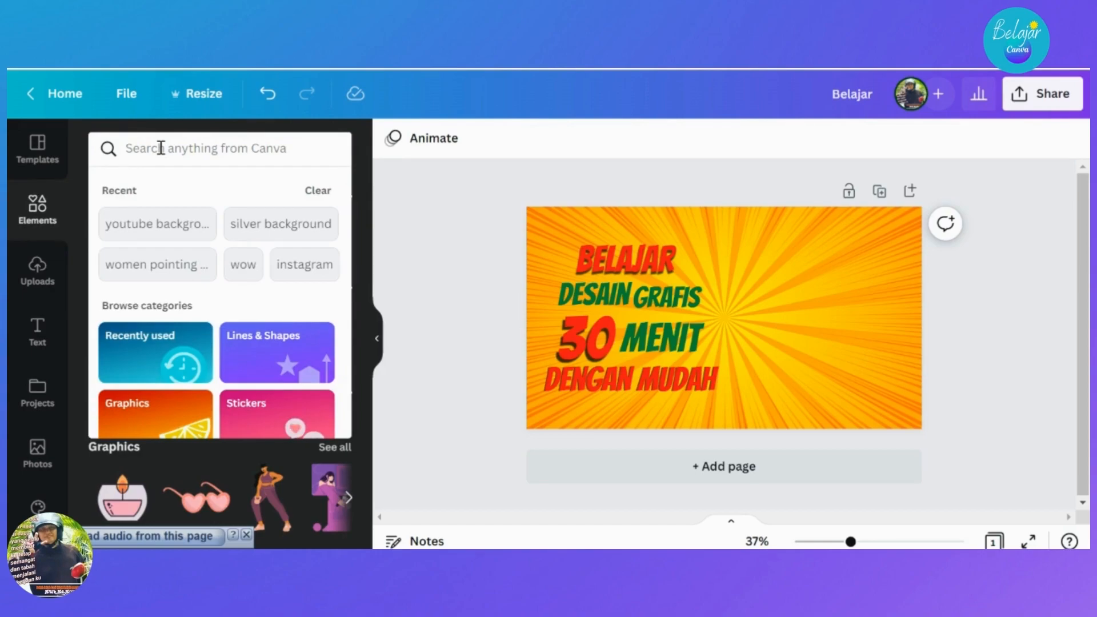
type("girl")
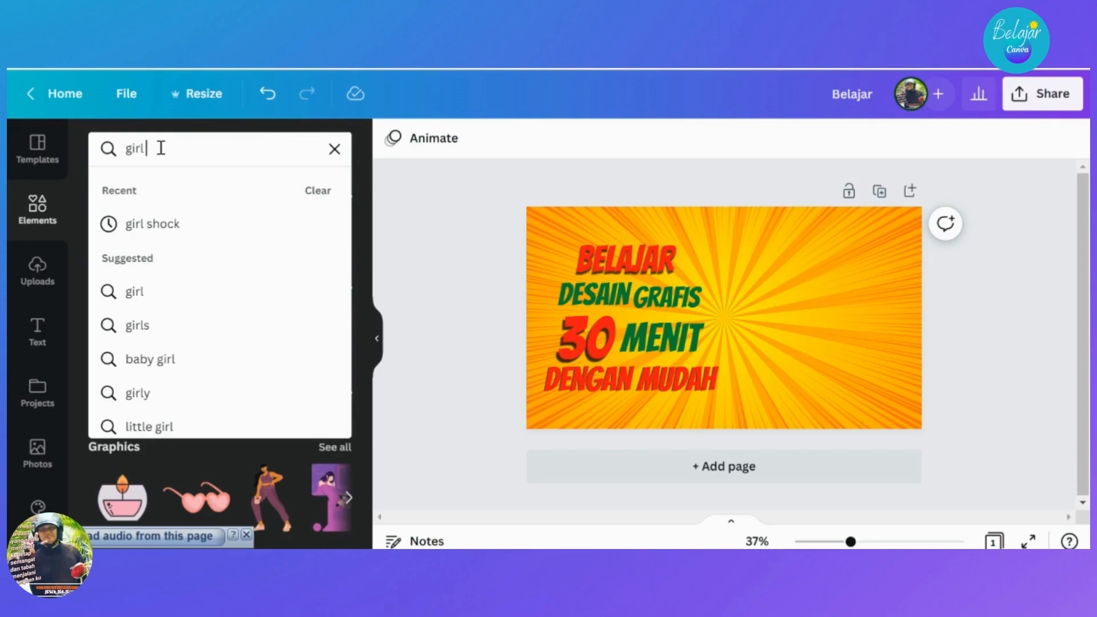
type("poi")
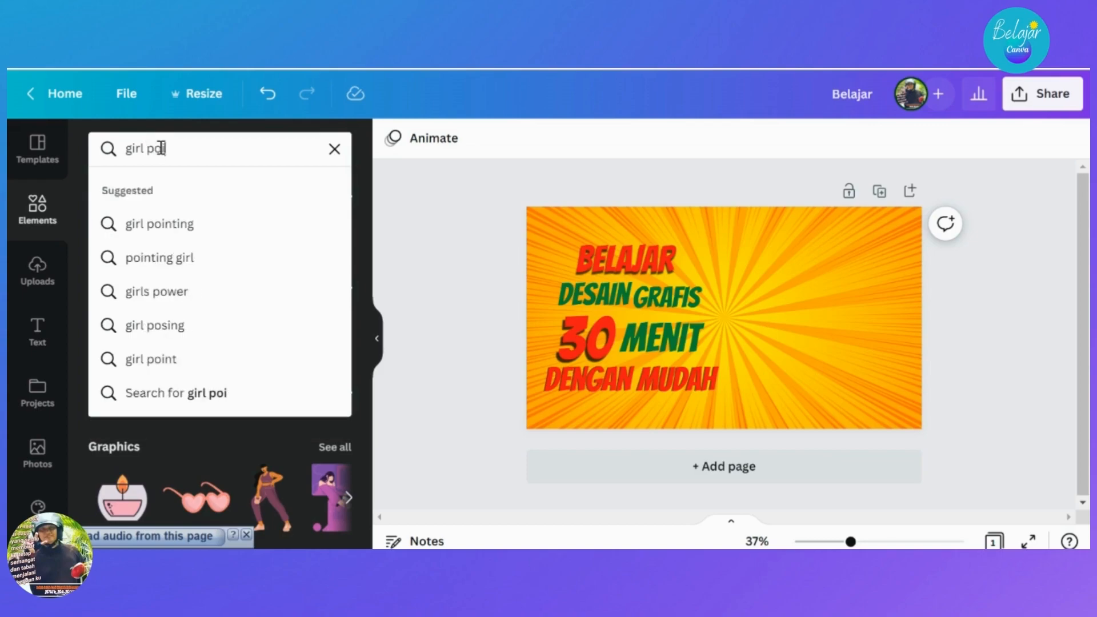
type("nti")
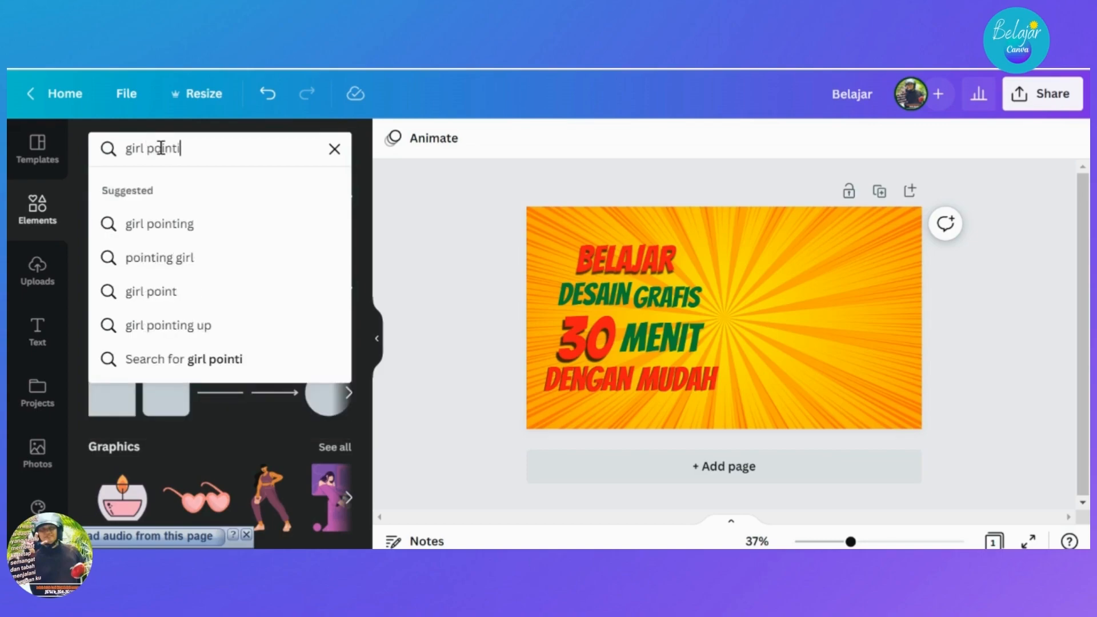
type("ng finger")
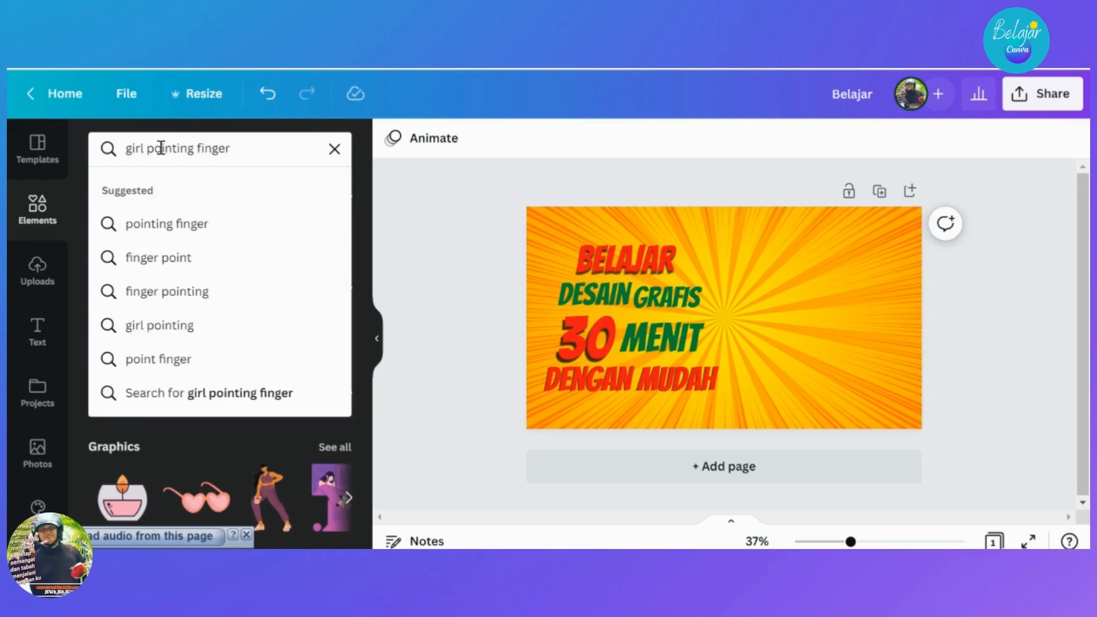
key("Return")
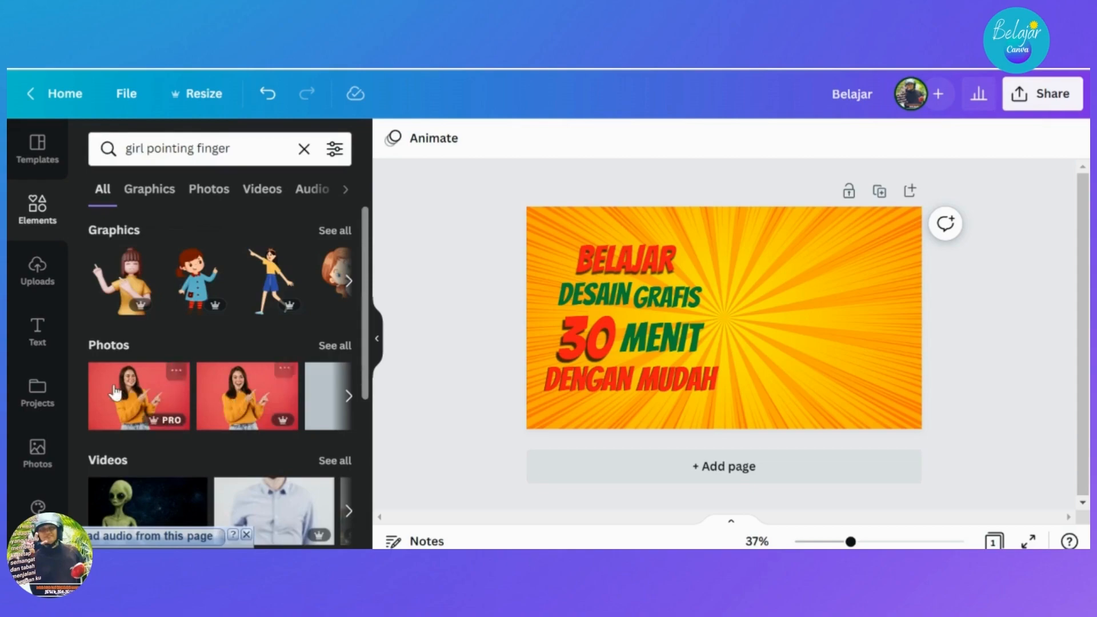
Limit the results to photos and add the picture of the pointing woman in an orange top on a teal background.
left_click(209, 197)
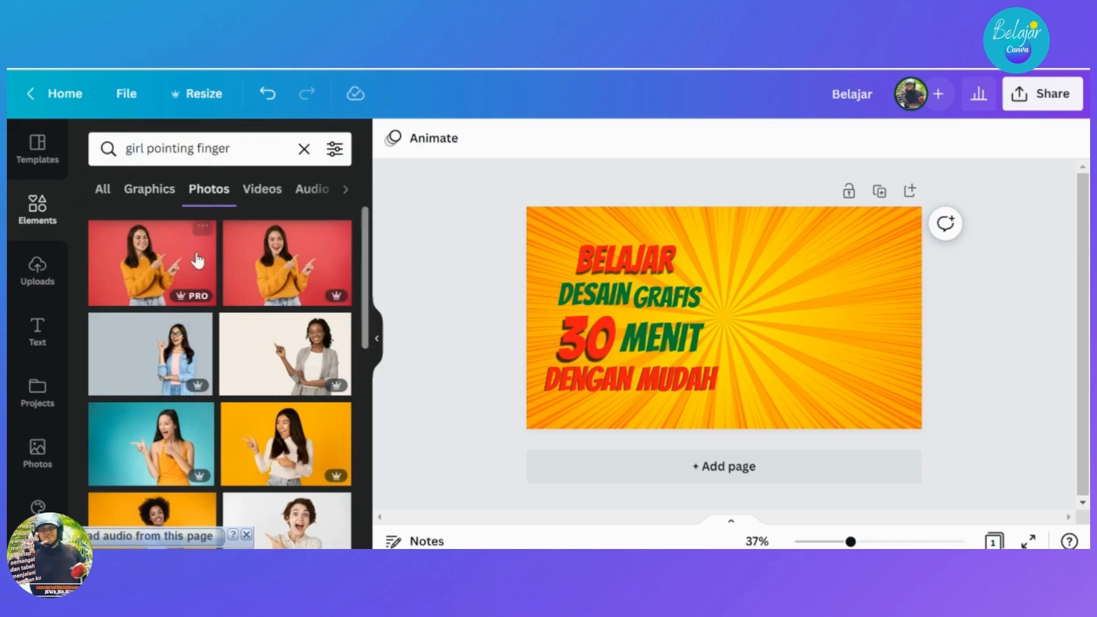
scroll(247, 312, "down", 2)
scroll(247, 311, "down", 2)
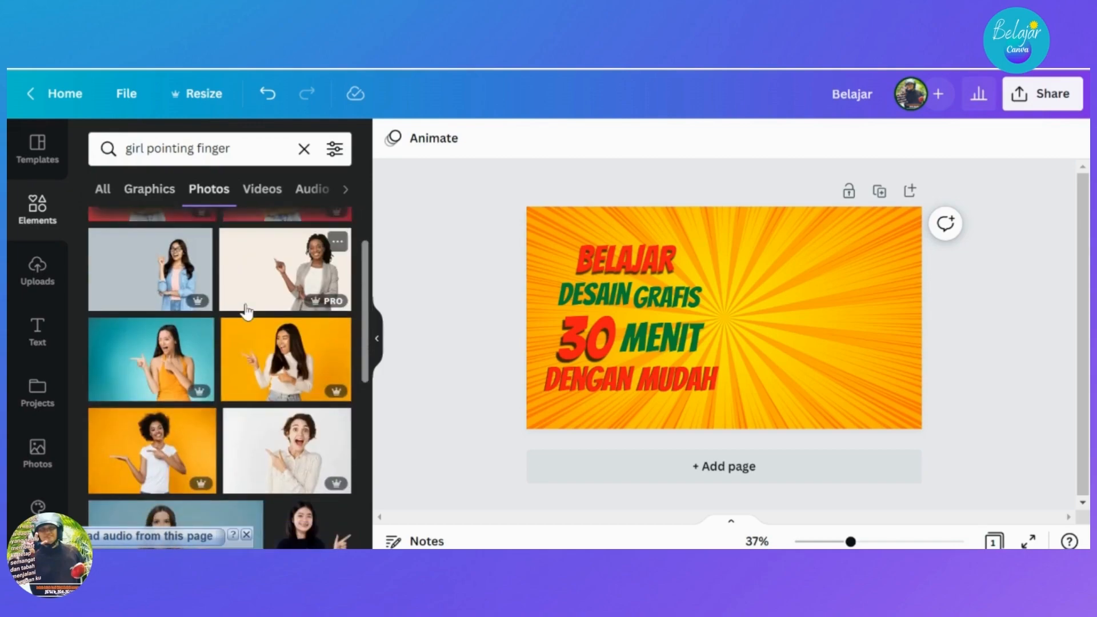
left_click(246, 536)
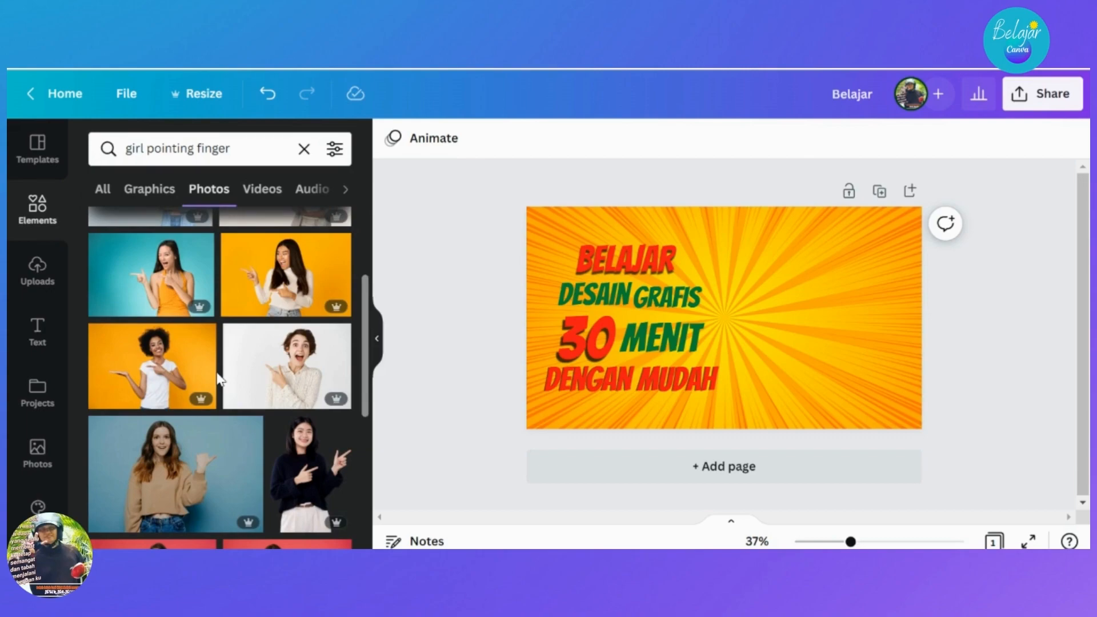
scroll(219, 379, "up", 2)
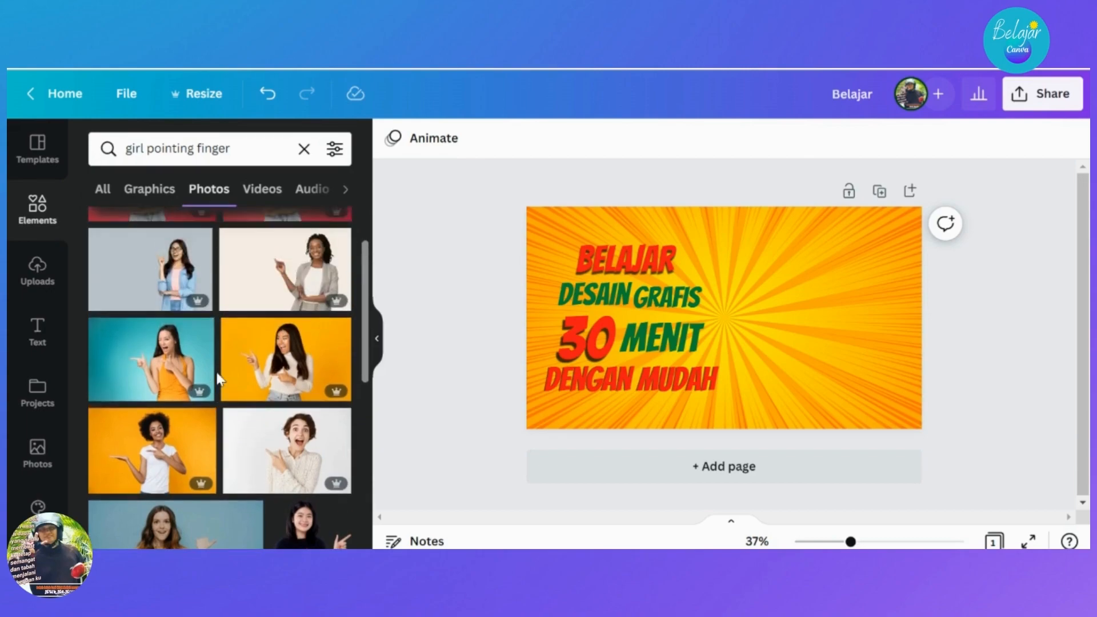
left_click(152, 366)
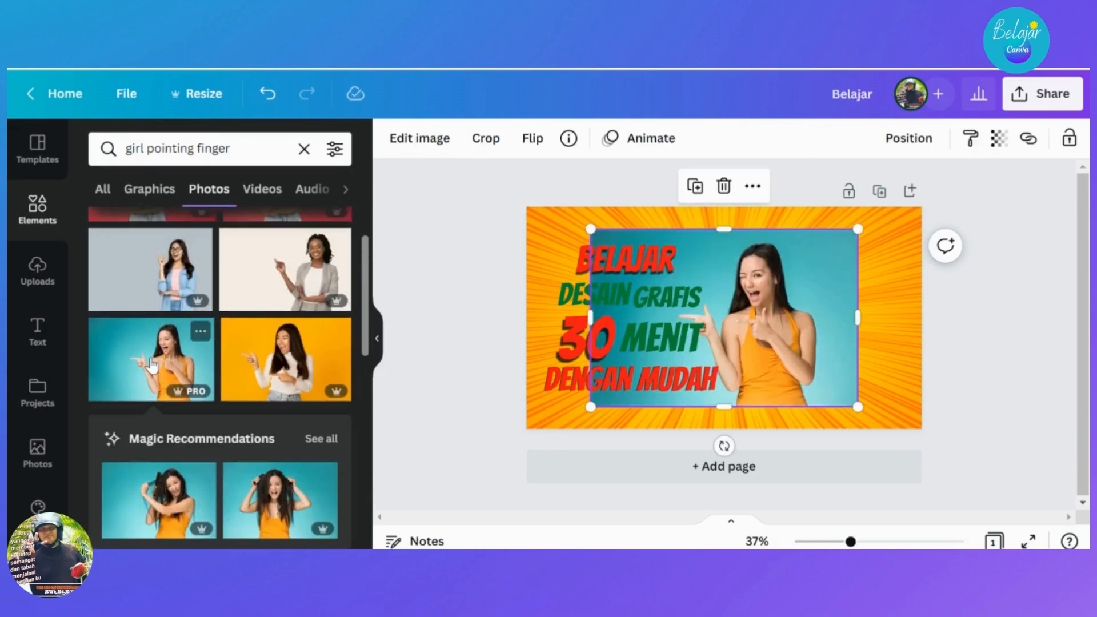
Crop the empty left part of the woman's photo, then move and enlarge it beside the headings, extending slightly past the page's right edge.
left_click_drag(589, 318, 672, 328)
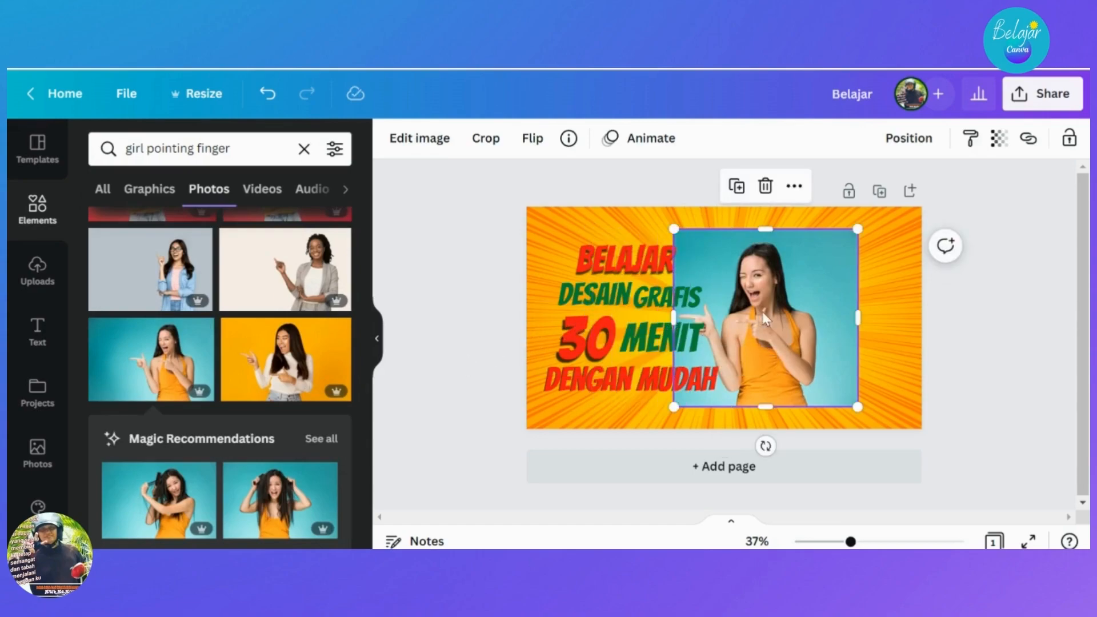
left_click_drag(769, 309, 817, 309)
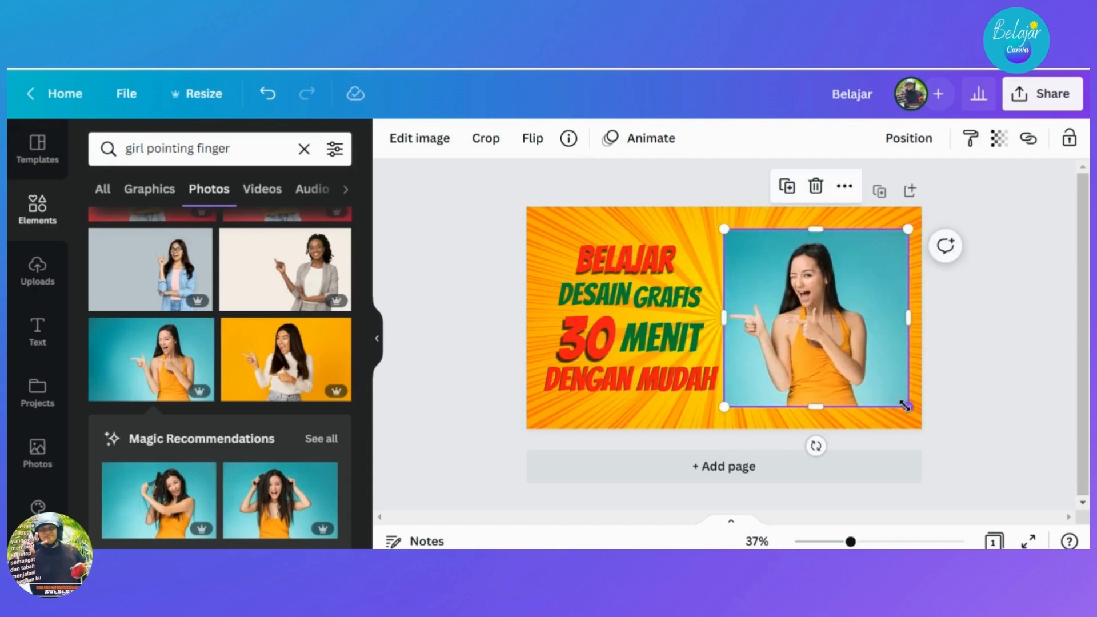
left_click_drag(905, 406, 914, 431)
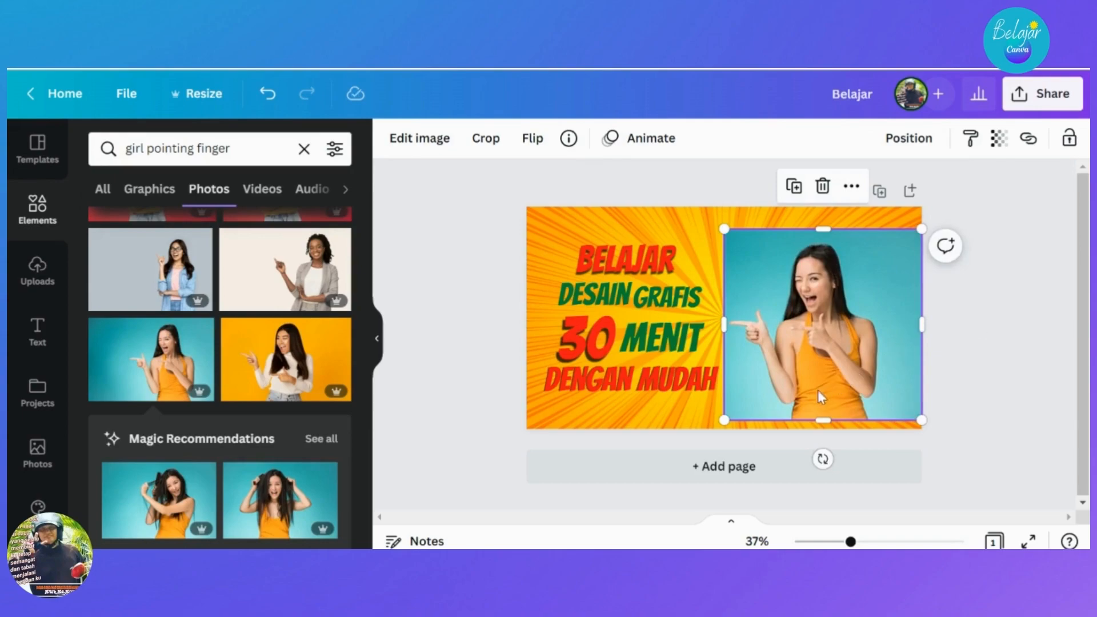
left_click_drag(724, 420, 713, 430)
left_click_drag(715, 230, 692, 209)
left_click_drag(794, 278, 816, 278)
left_click_drag(714, 206, 724, 216)
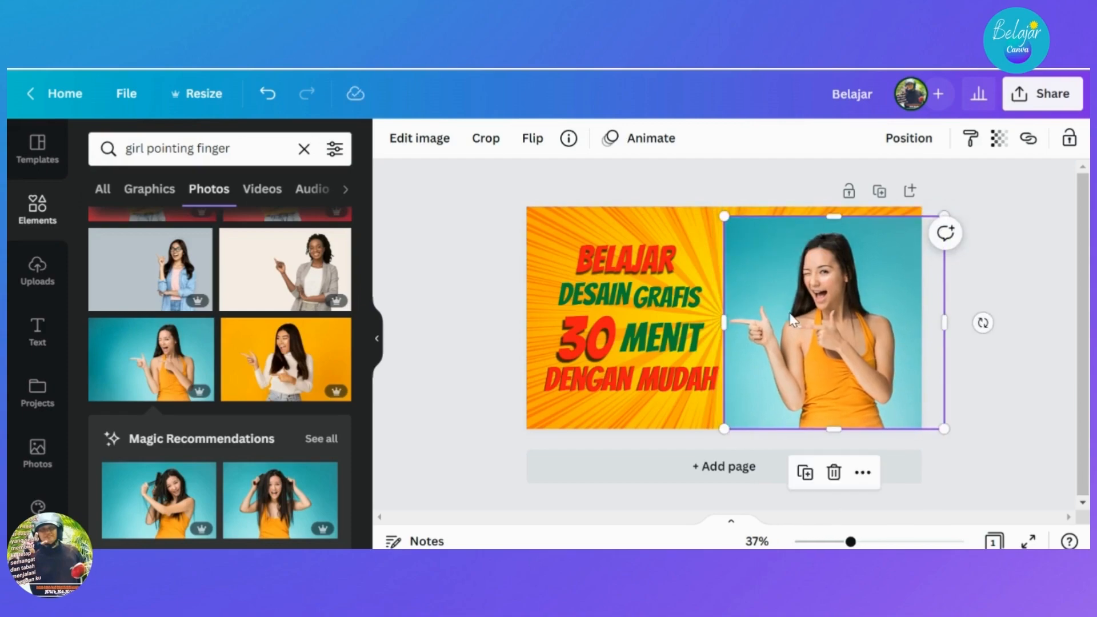
left_click_drag(788, 316, 785, 313)
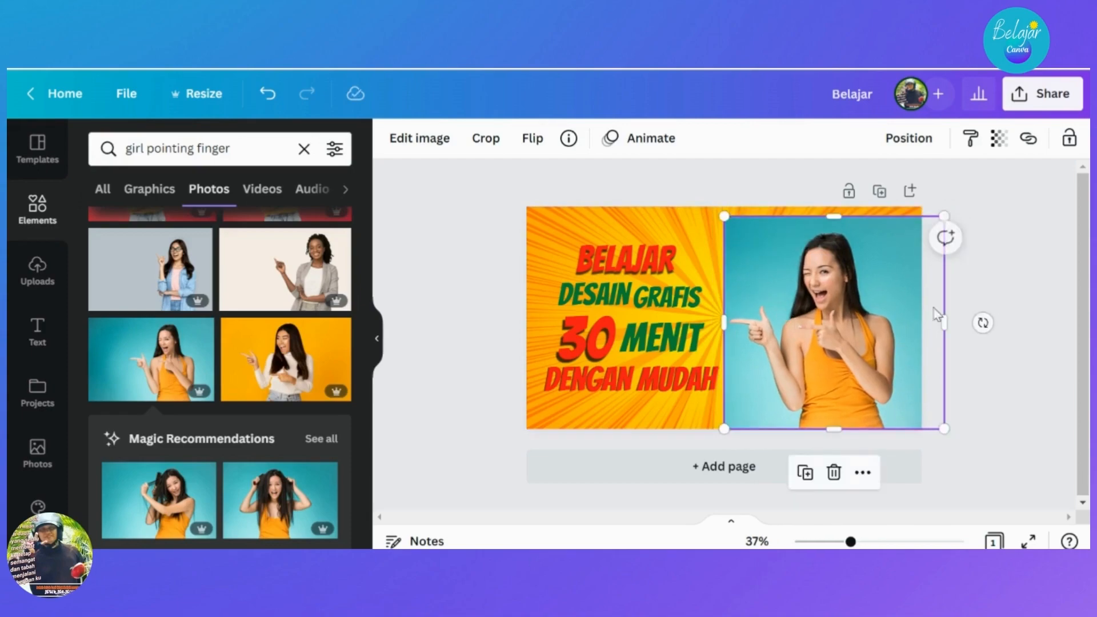
left_click(1011, 262)
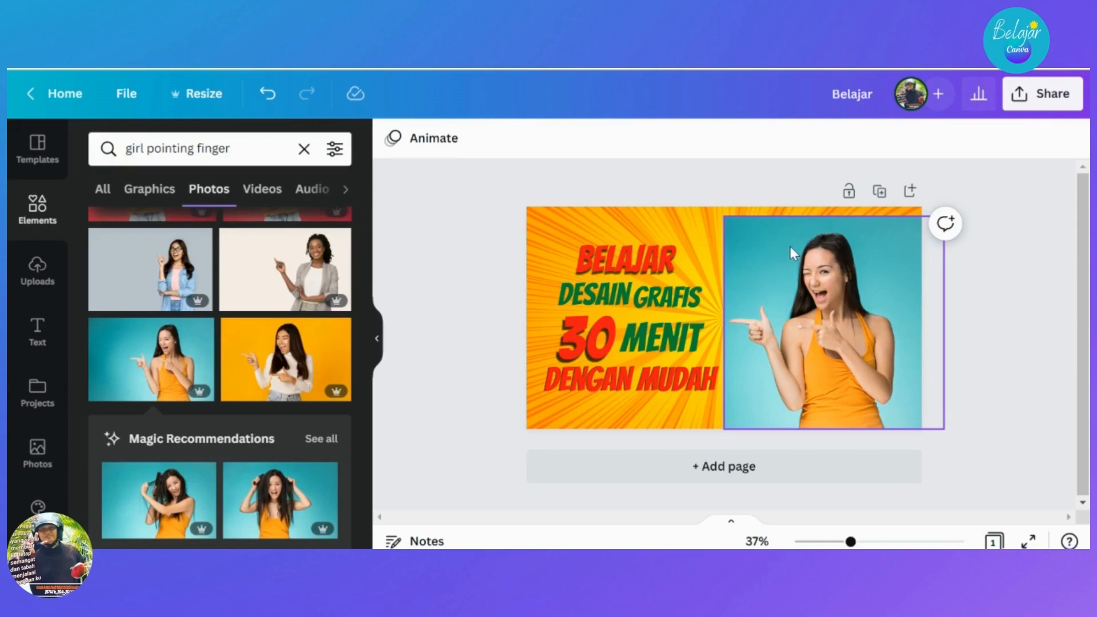
Remove the teal background from the woman's photo with Background Remover and apply the result.
left_click(821, 300)
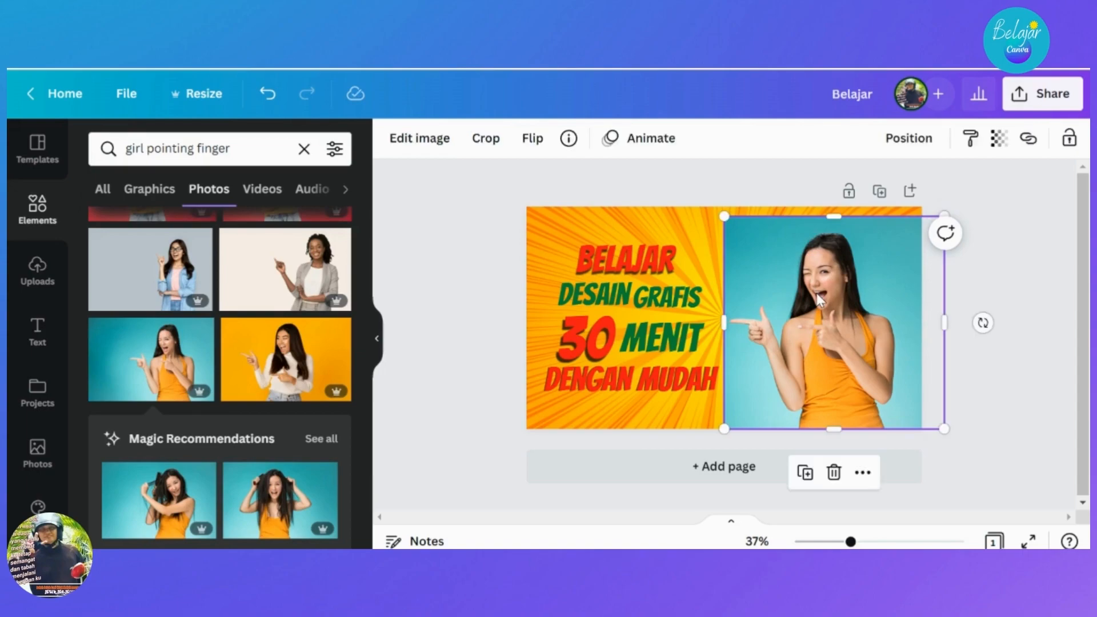
left_click(421, 140)
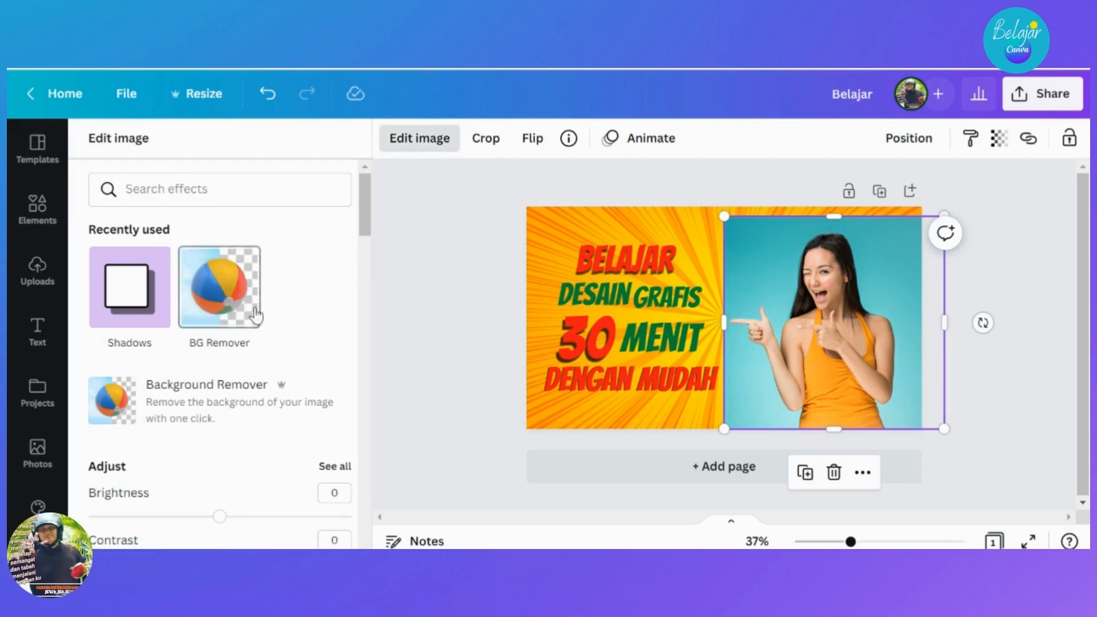
left_click(213, 296)
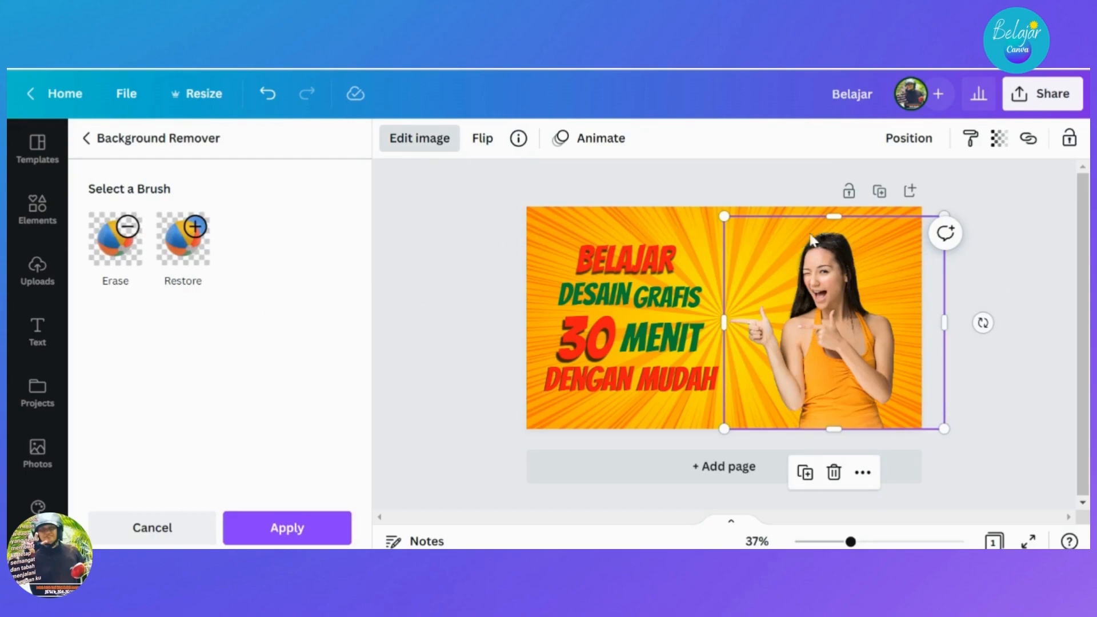
left_click(282, 531)
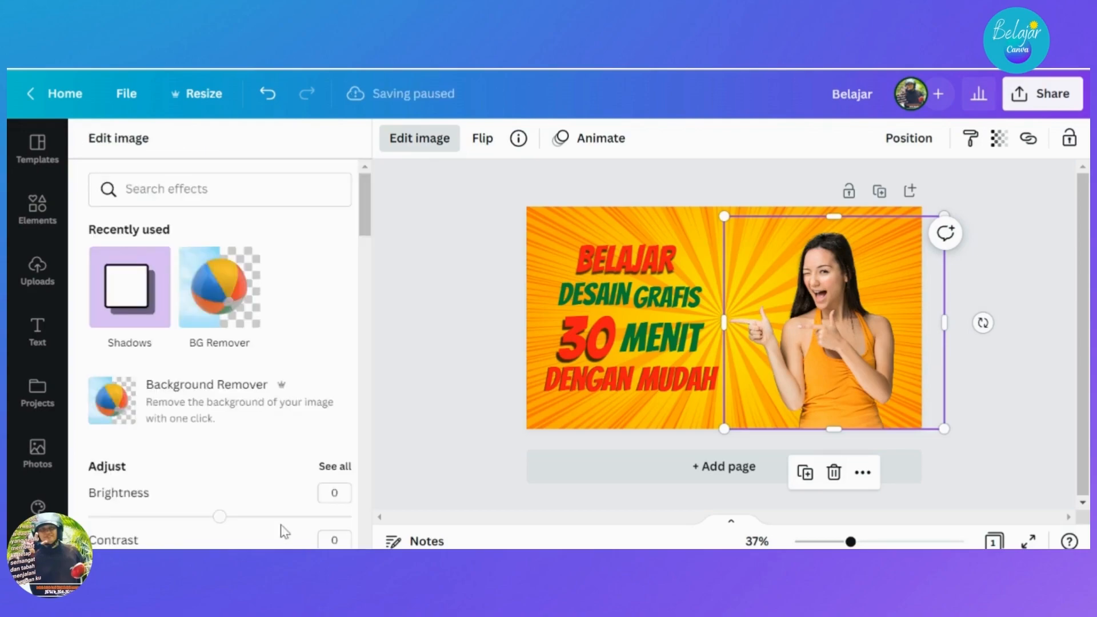
left_click(419, 435)
left_click(423, 441)
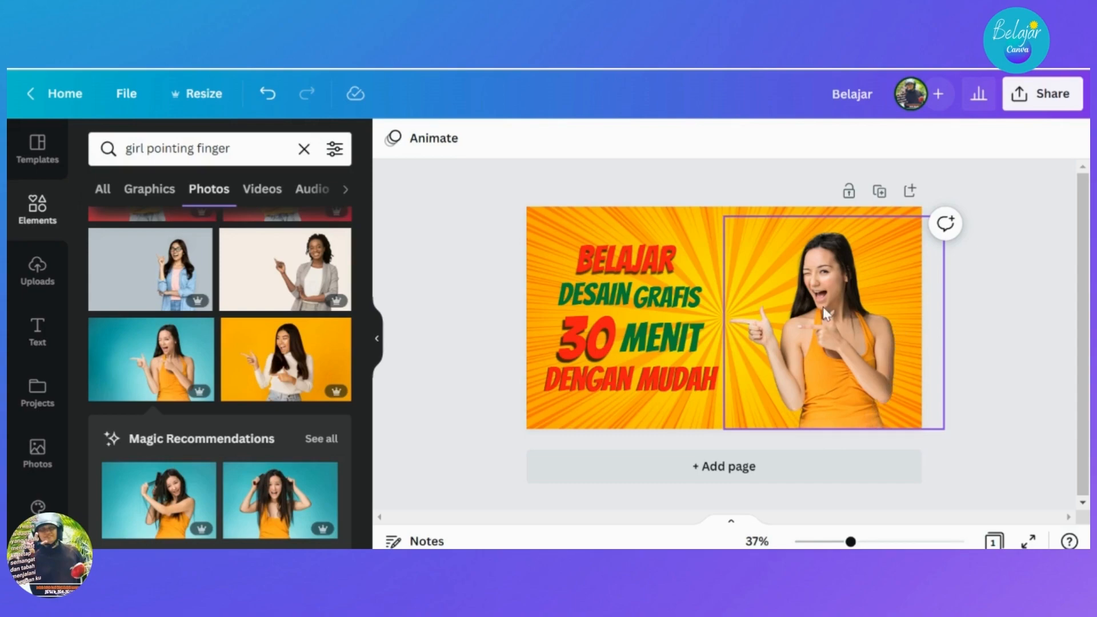
Add a Glow shadow to the photo of the pointing woman and open the glow's settings.
left_click(824, 341)
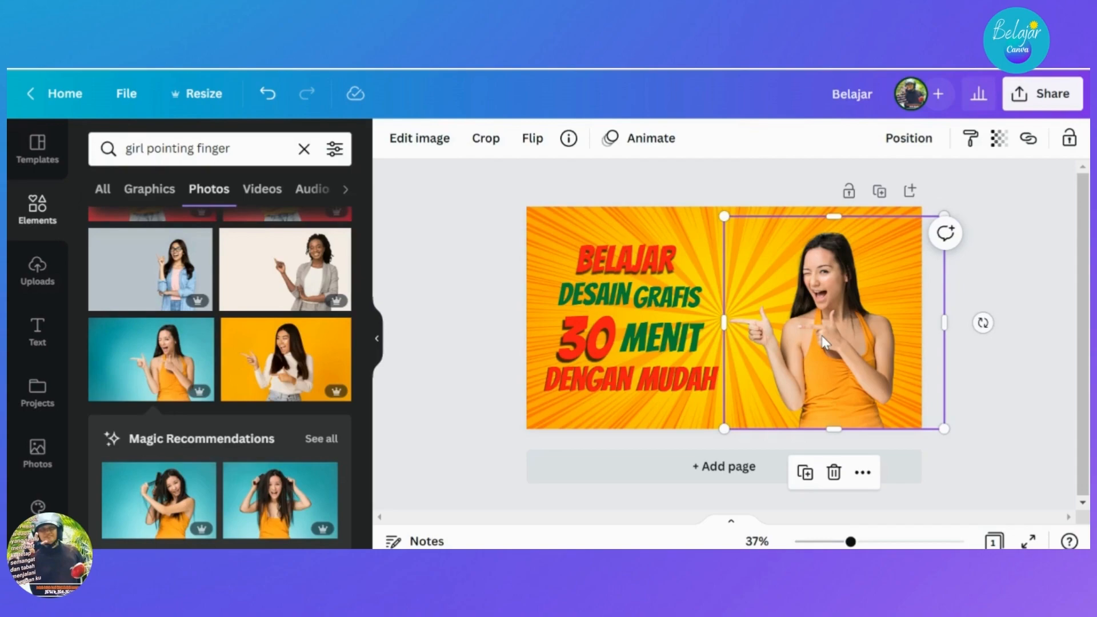
left_click(419, 139)
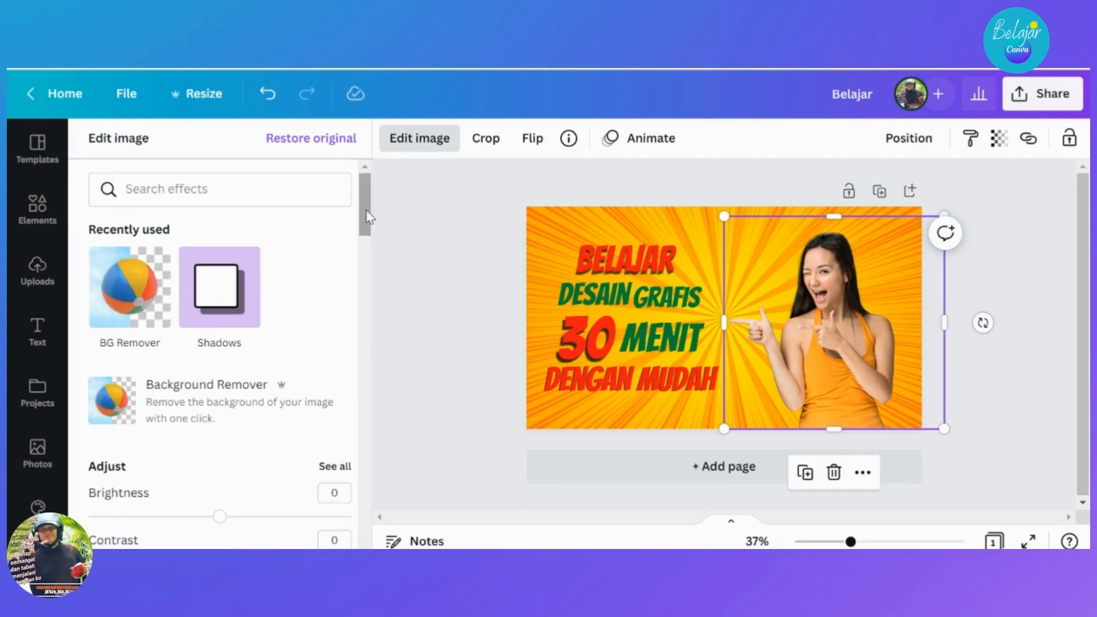
scroll(368, 227, "down", 2)
left_click_drag(368, 228, 354, 360)
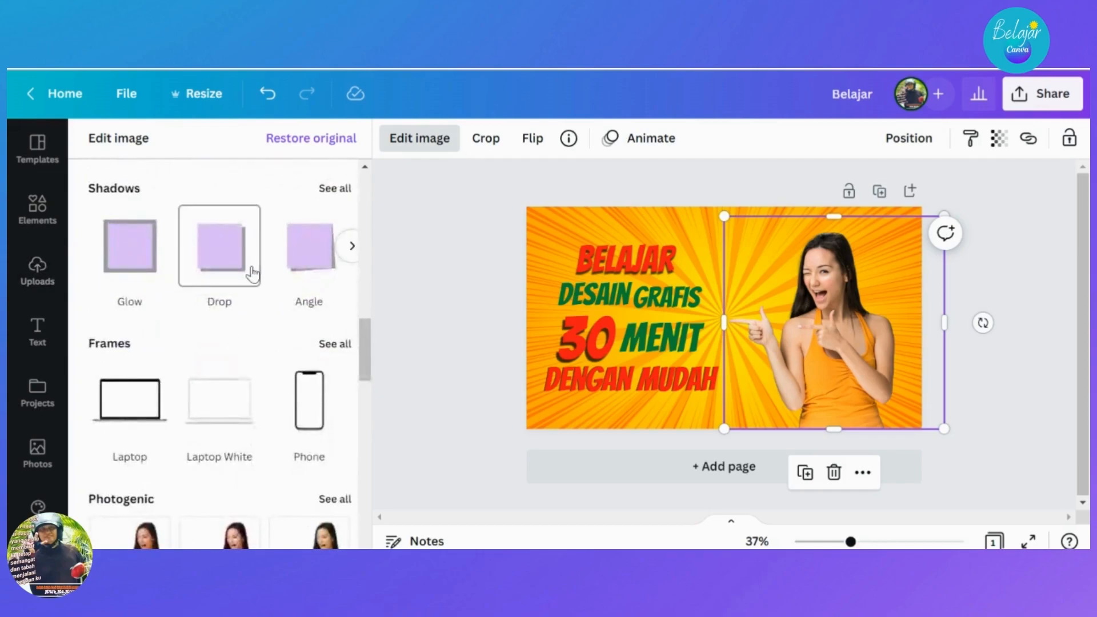
mouse_move(365, 348)
left_mouse_down()
mouse_move(385, 206)
mouse_move(360, 261)
mouse_move(357, 343)
left_mouse_up()
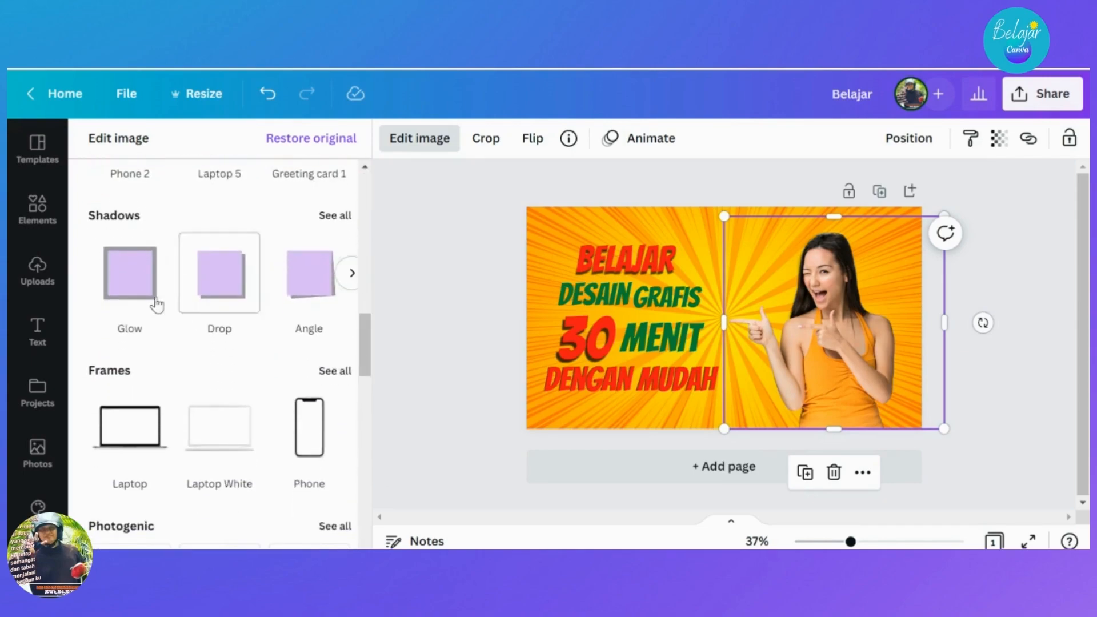
left_click(116, 289)
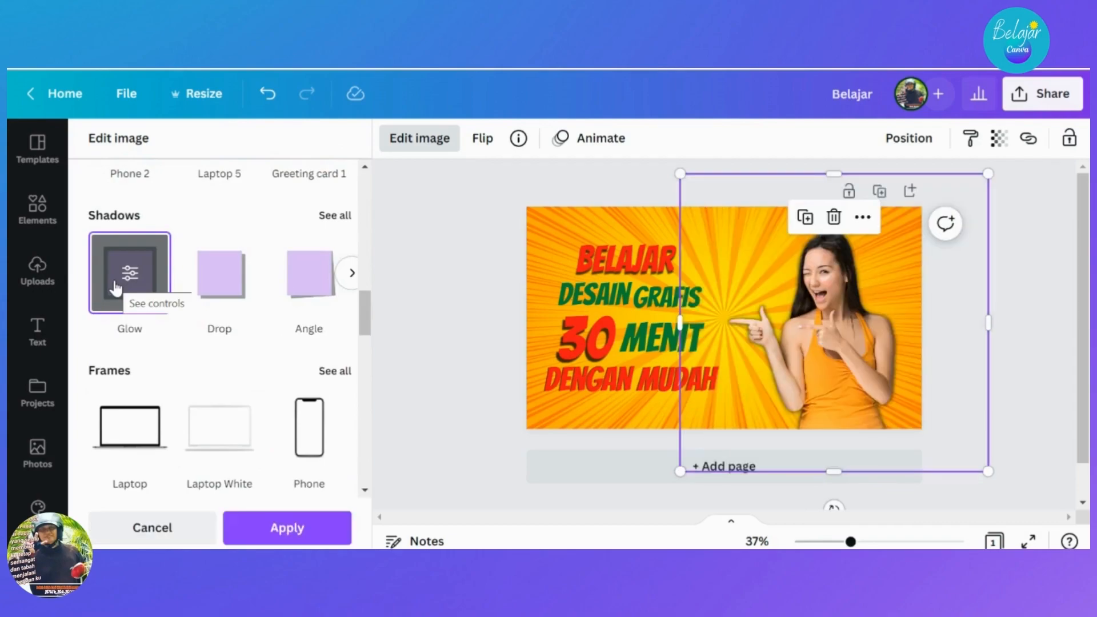
left_click(345, 217)
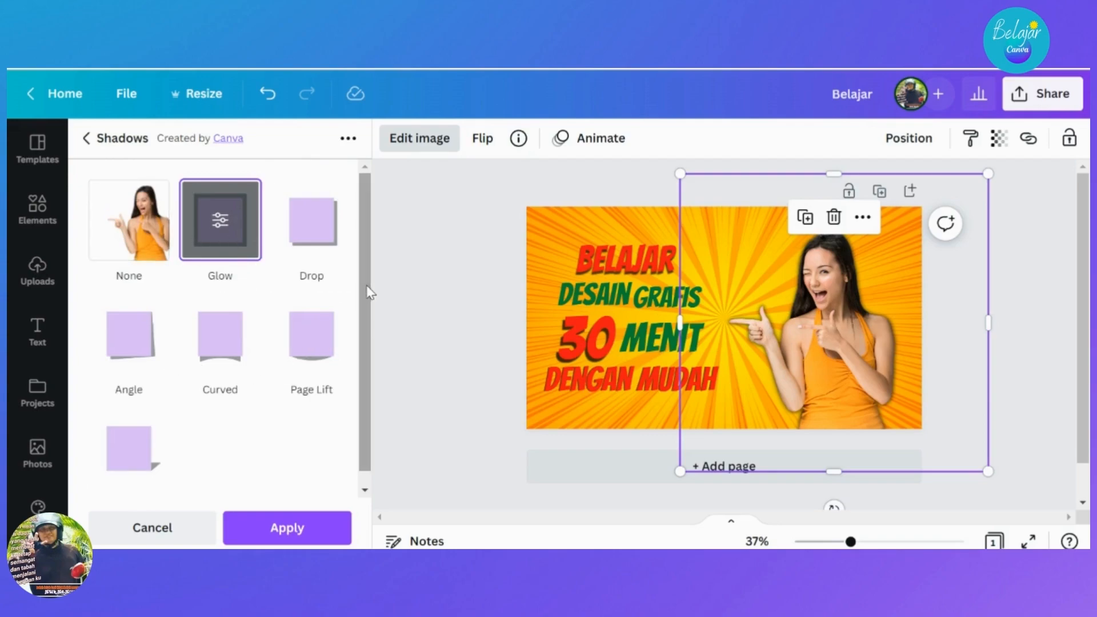
left_click_drag(367, 286, 371, 255)
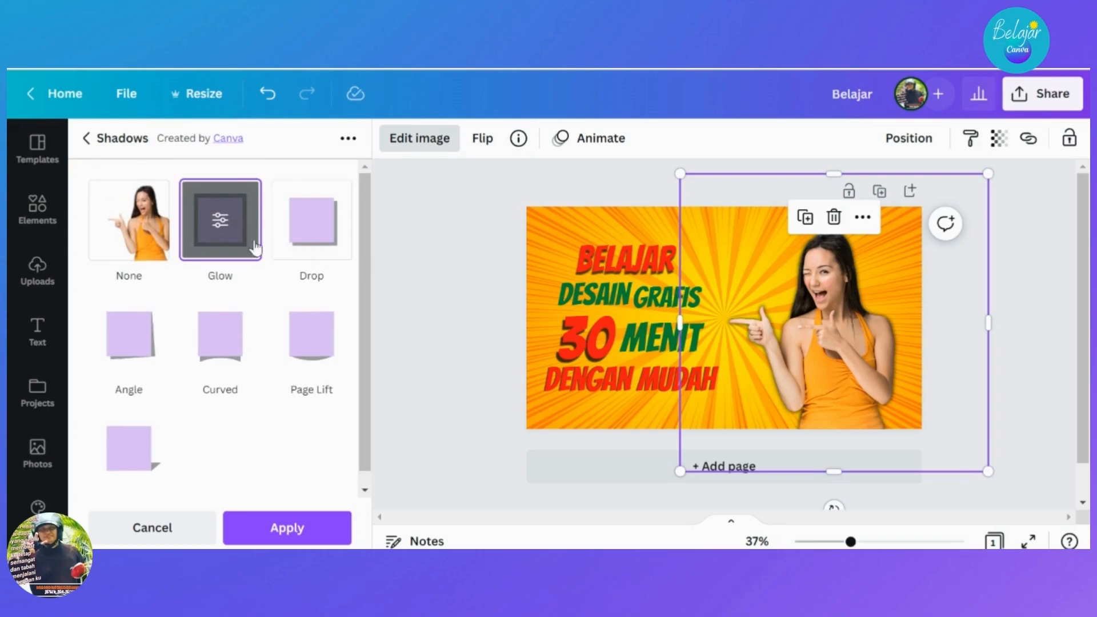
left_click(203, 237)
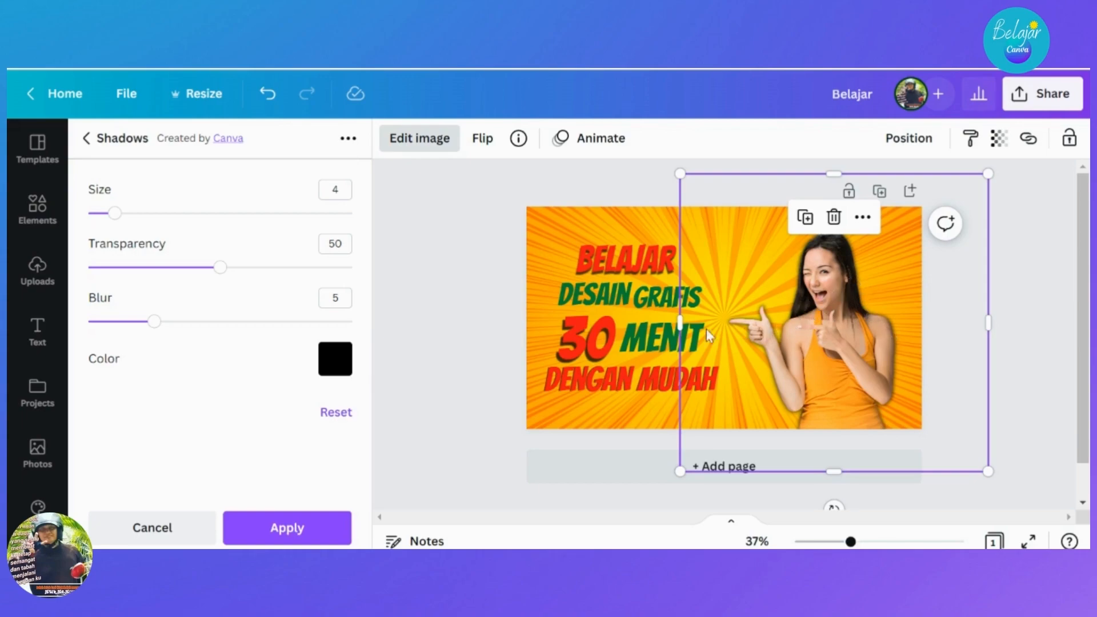
Try dark blue as the glow colour, then choose white from Butterfly Kisses and apply the effect.
left_click(333, 364)
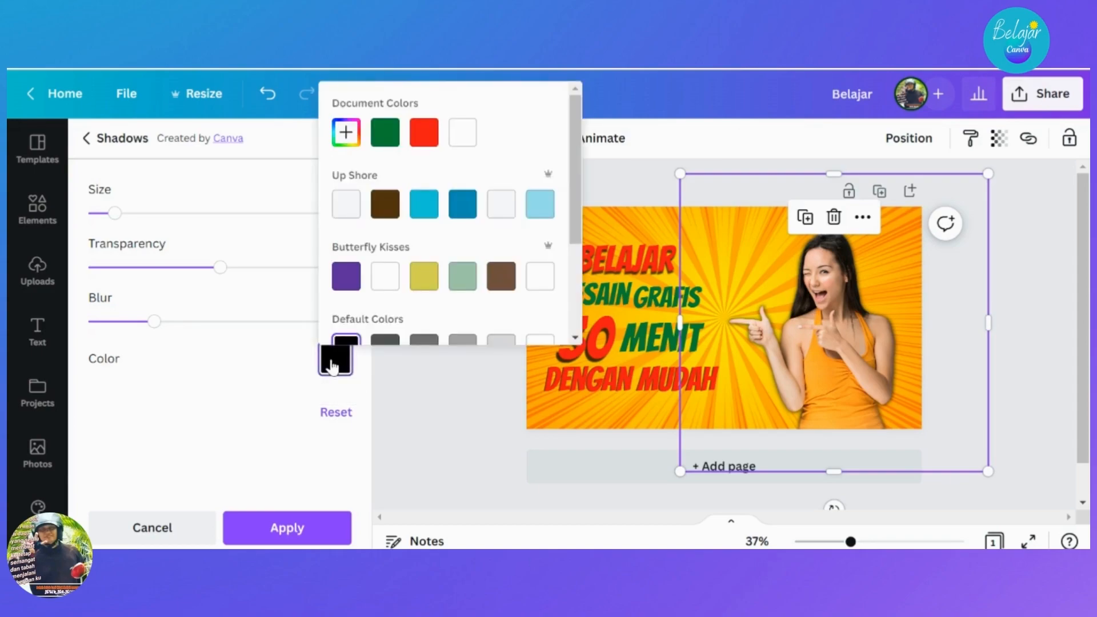
left_click(542, 285)
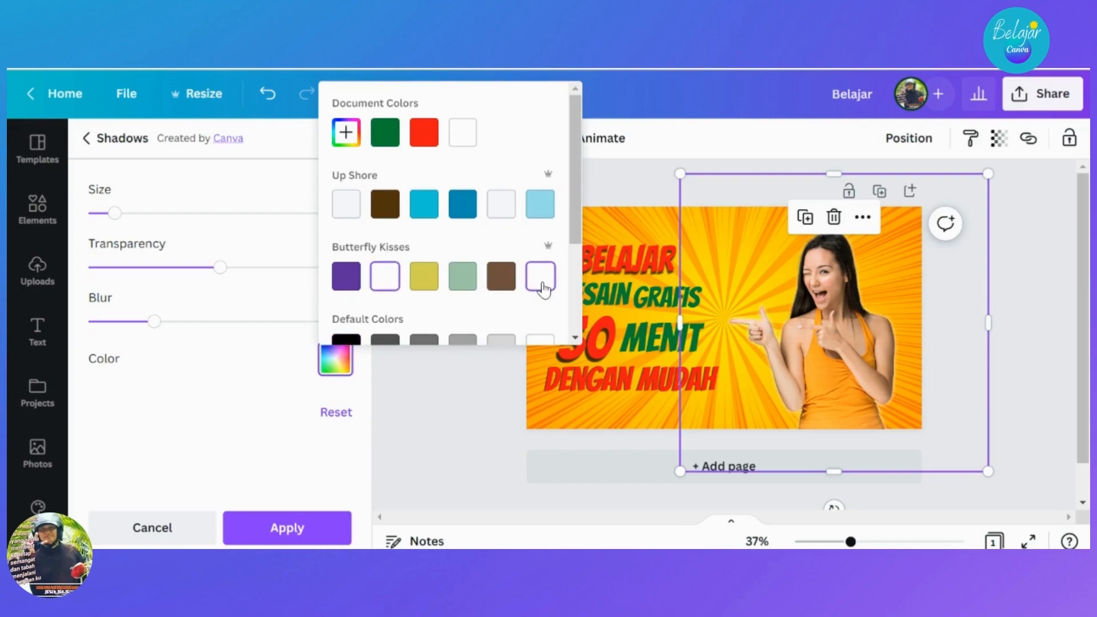
left_click_drag(571, 194, 668, 334)
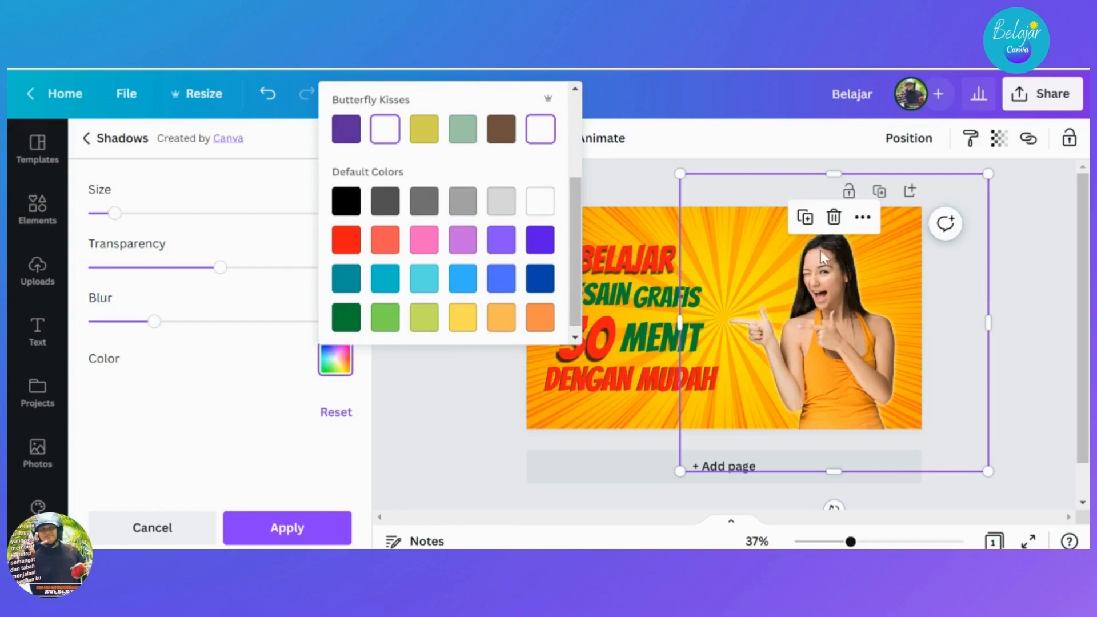
left_click(540, 280)
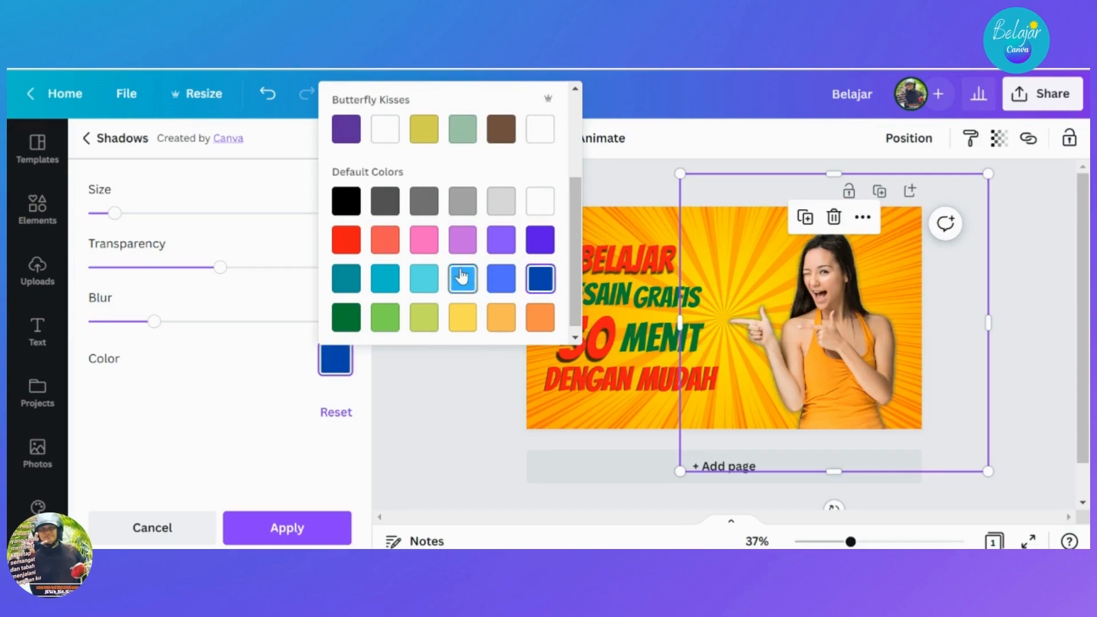
left_click(541, 143)
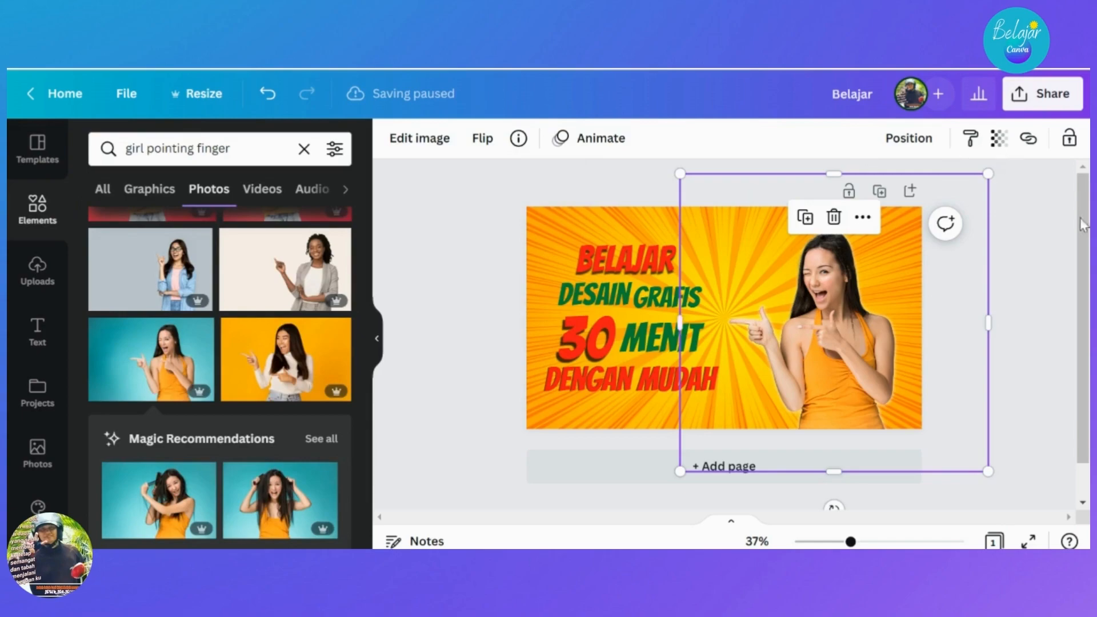
Reopen the applied glow's settings for the woman's photo and try to increase the glow size.
left_click(411, 140)
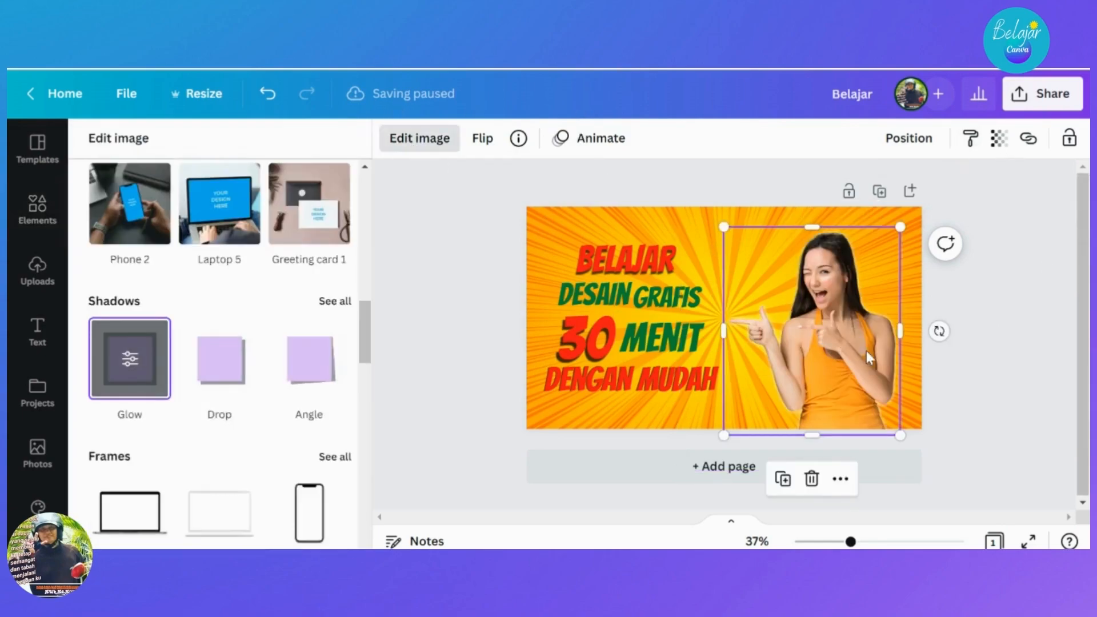
left_click(135, 388)
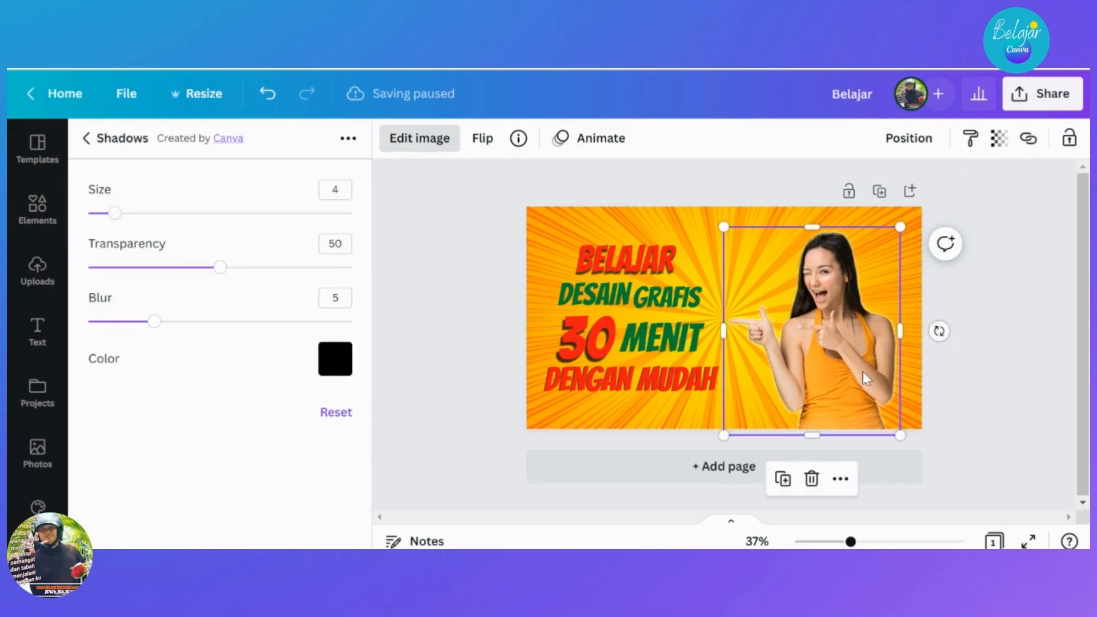
left_click(114, 215)
left_click_drag(115, 218, 229, 221)
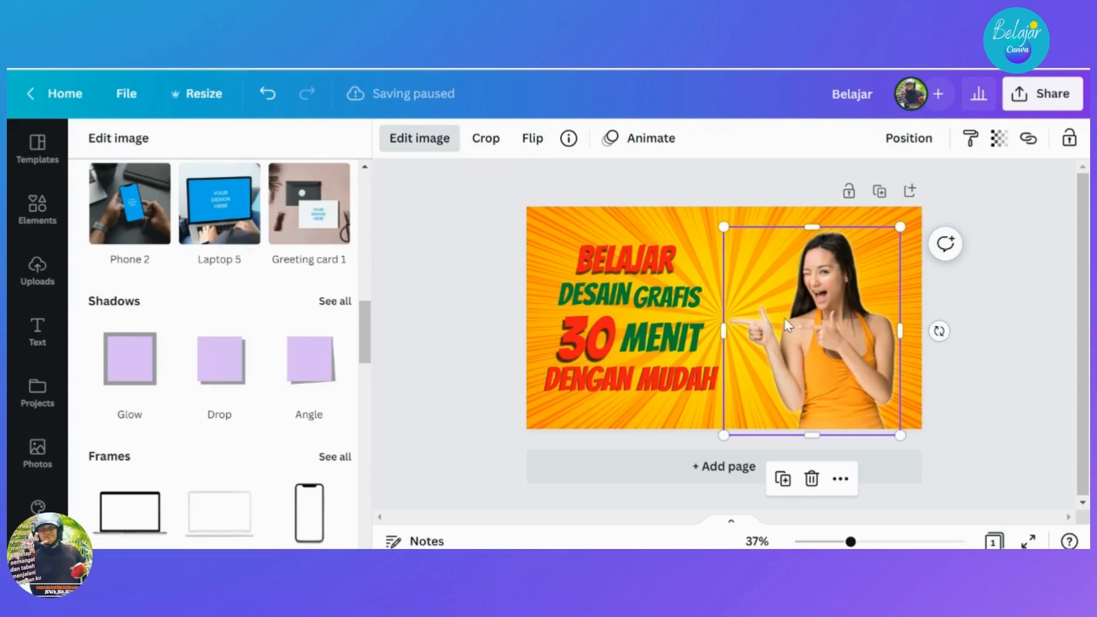
Add the Glow shadow to the woman's photo again, with size 6 and the white Butterfly Kisses colour.
left_click(144, 357)
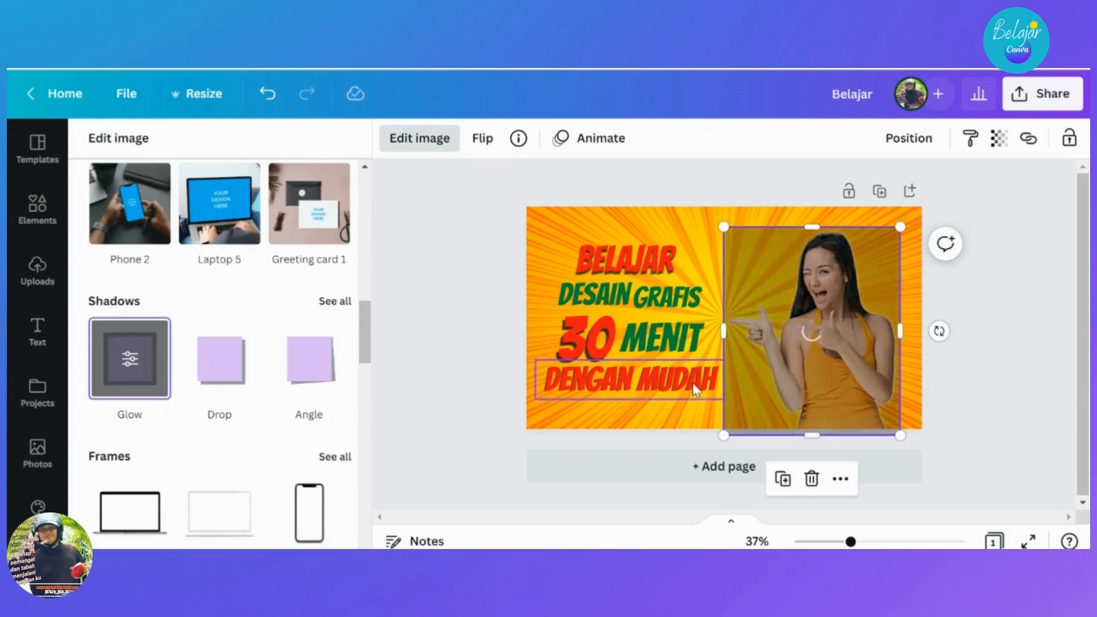
left_click(113, 373)
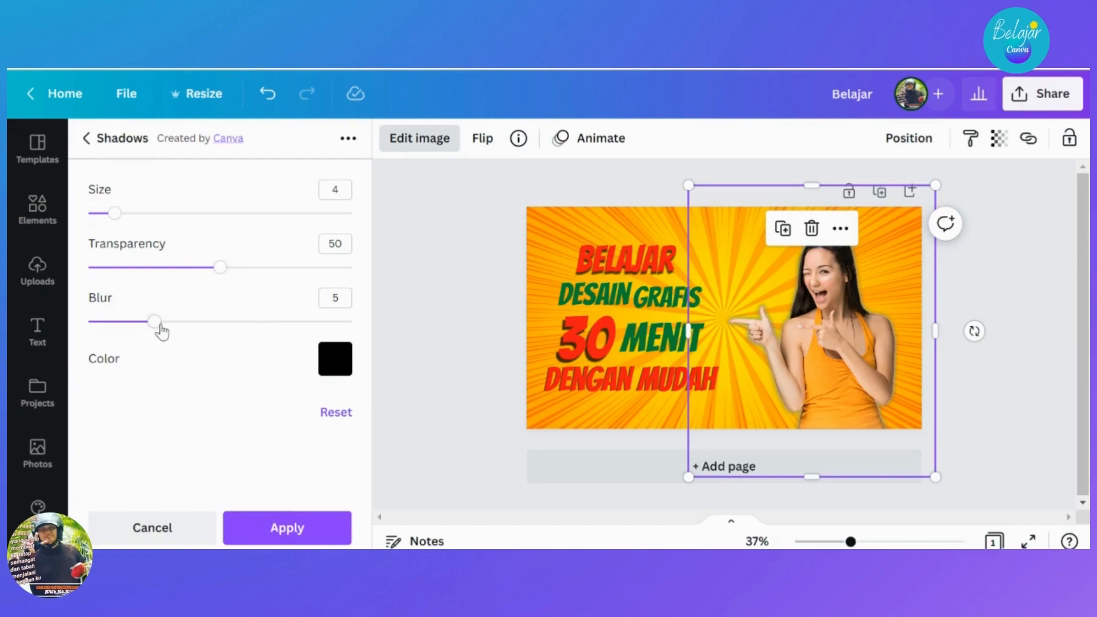
left_click_drag(116, 216, 127, 221)
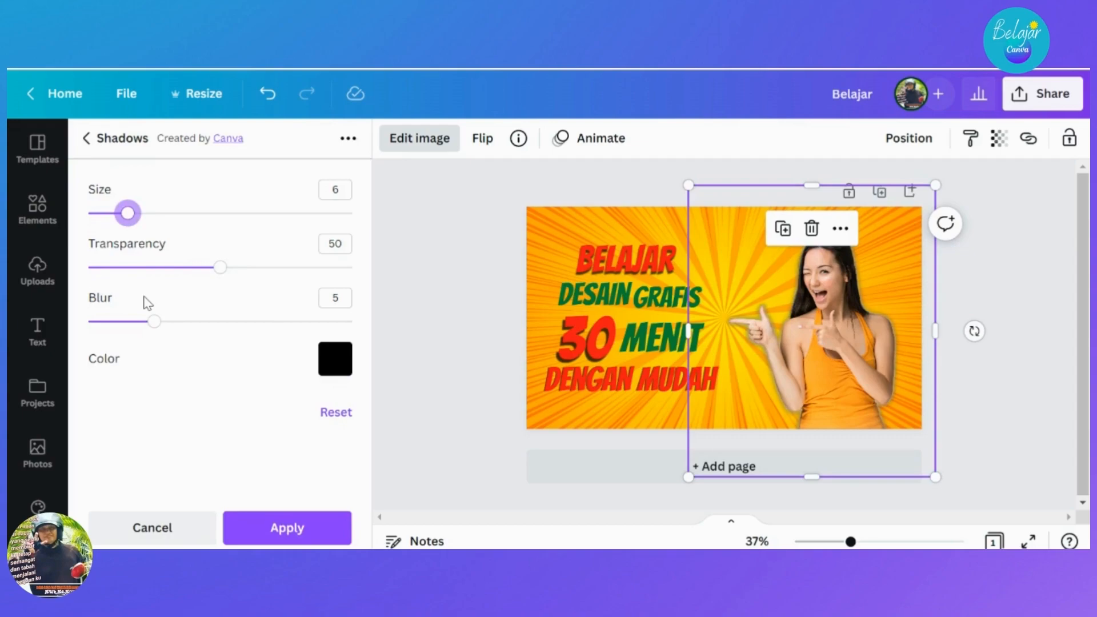
left_click(330, 351)
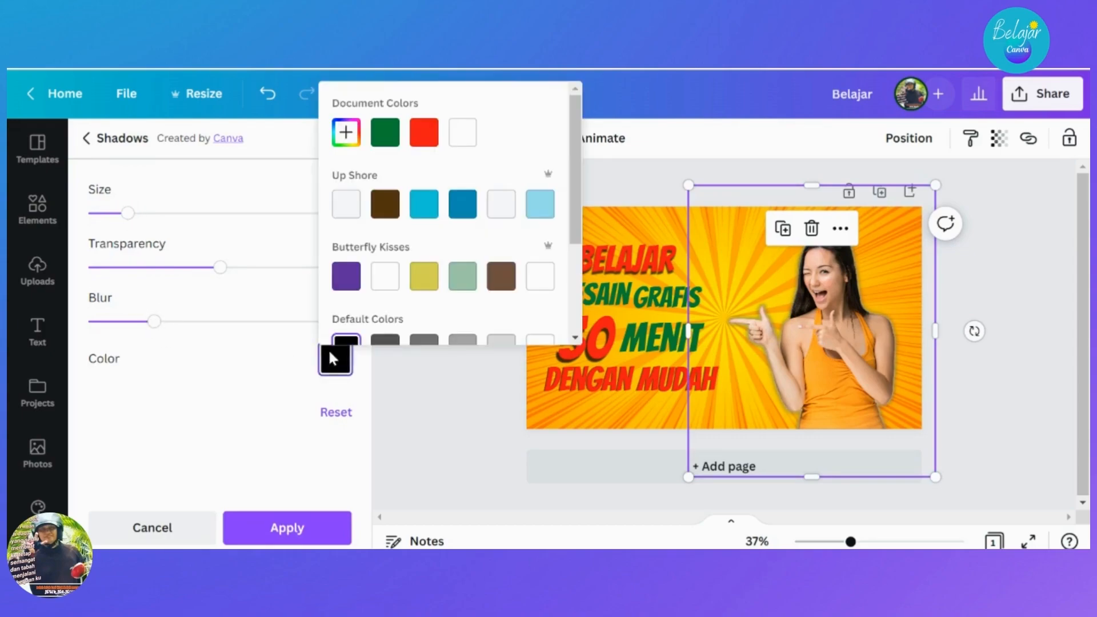
left_click(534, 274)
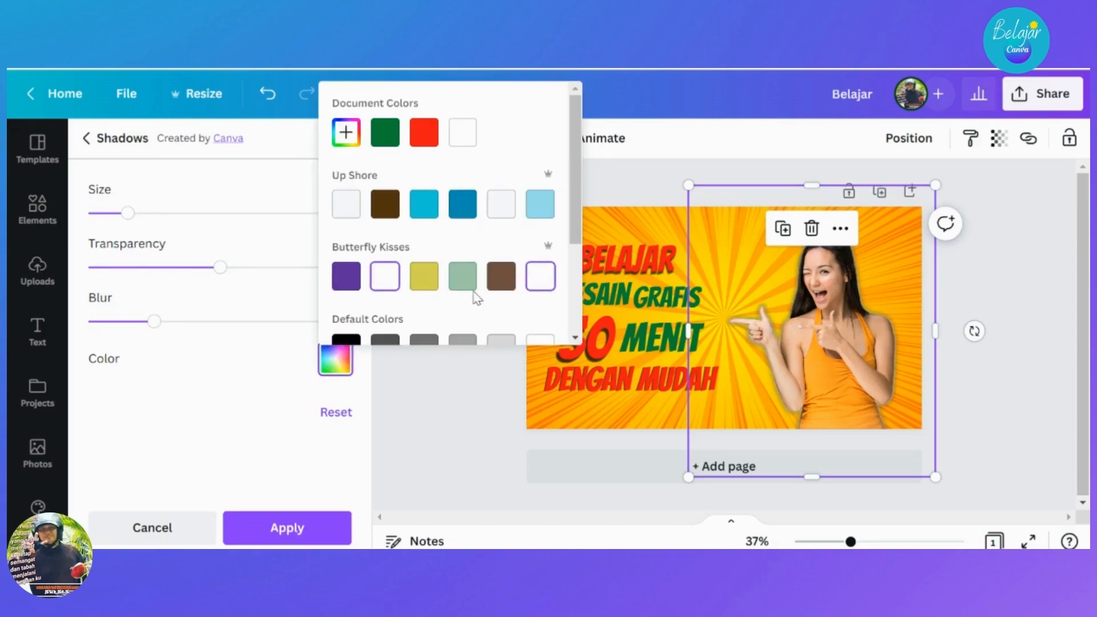
left_click(270, 395)
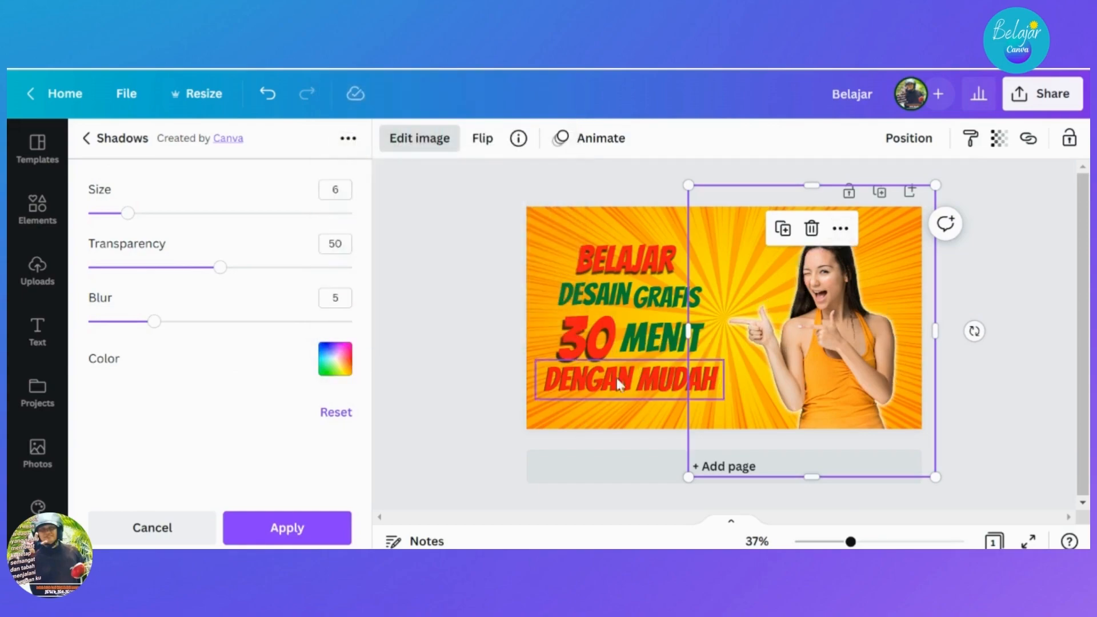
Set the white glow's transparency to 86, blur to 1 and size to 12, and apply it.
left_click_drag(220, 267, 316, 274)
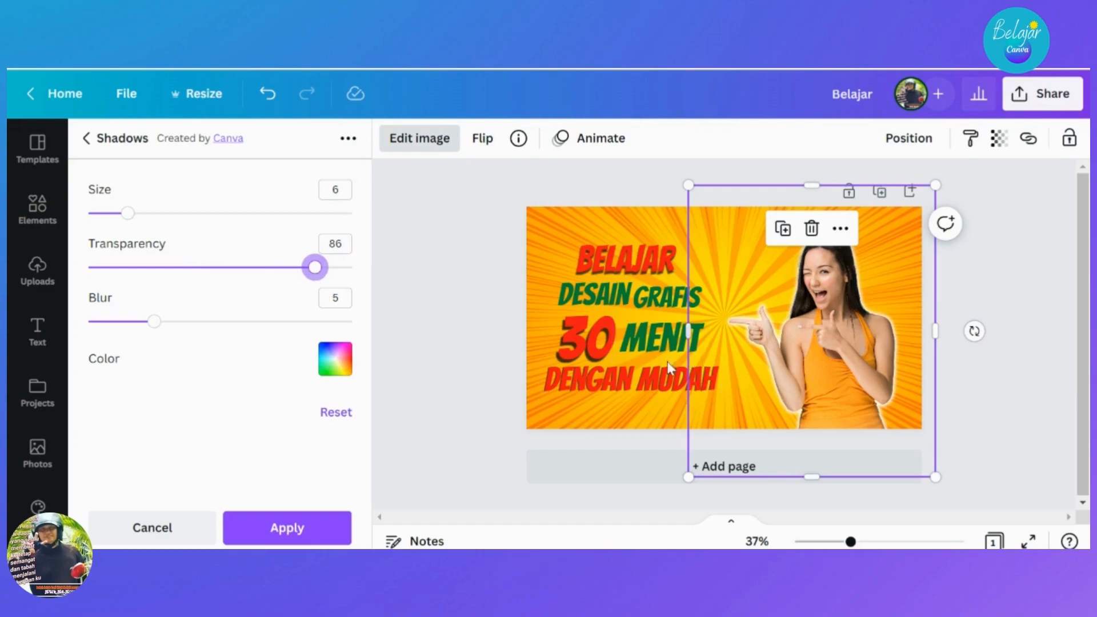
left_click_drag(154, 329, 103, 330)
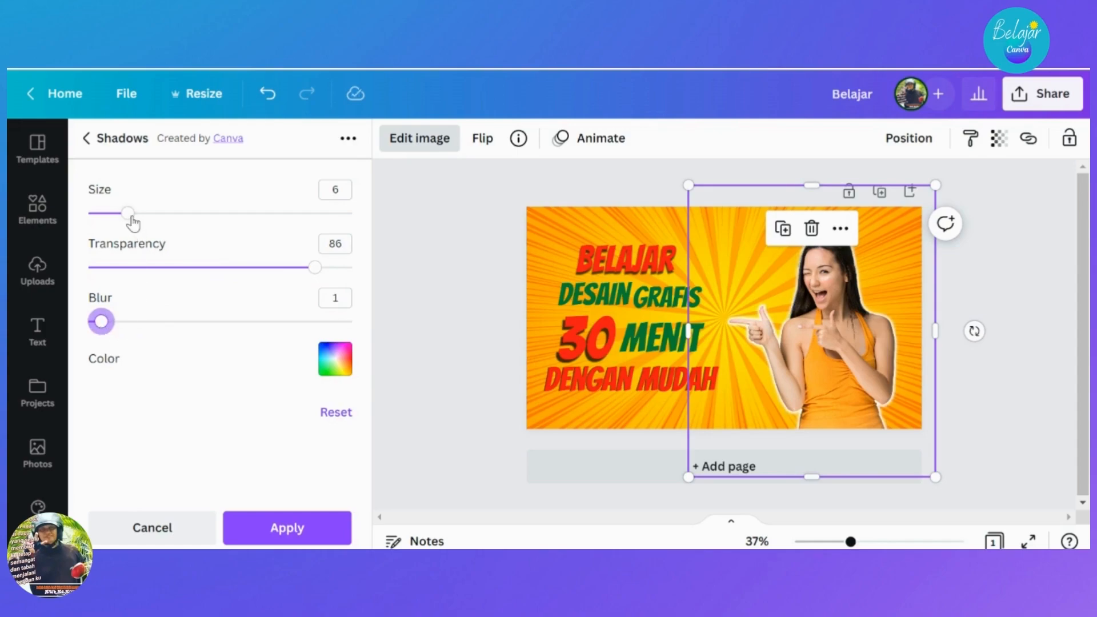
left_click_drag(133, 222, 169, 223)
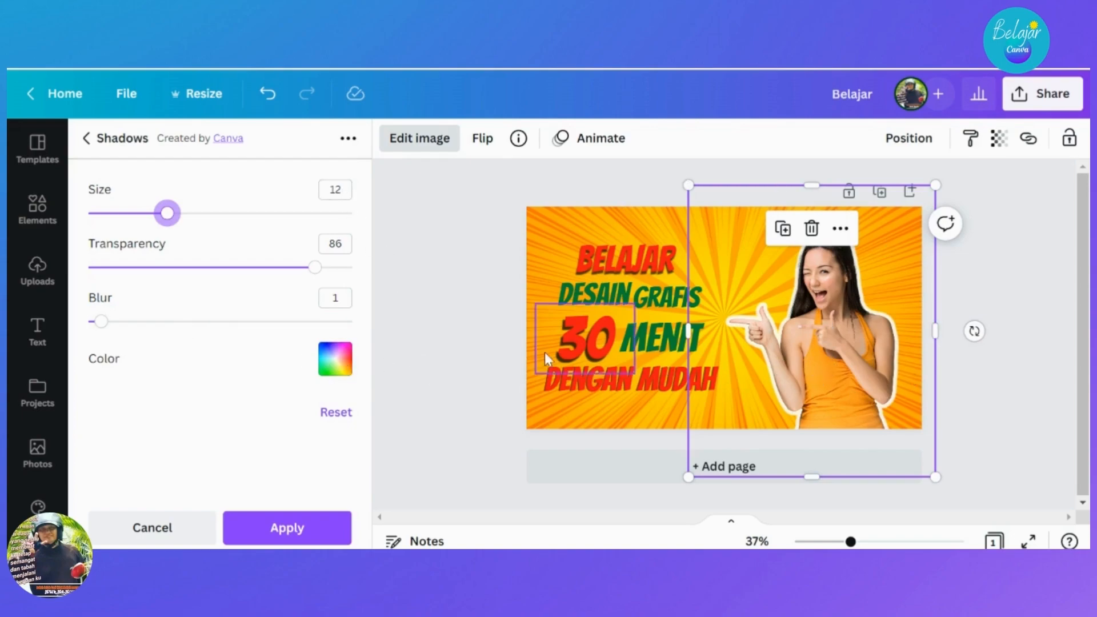
left_click(270, 532)
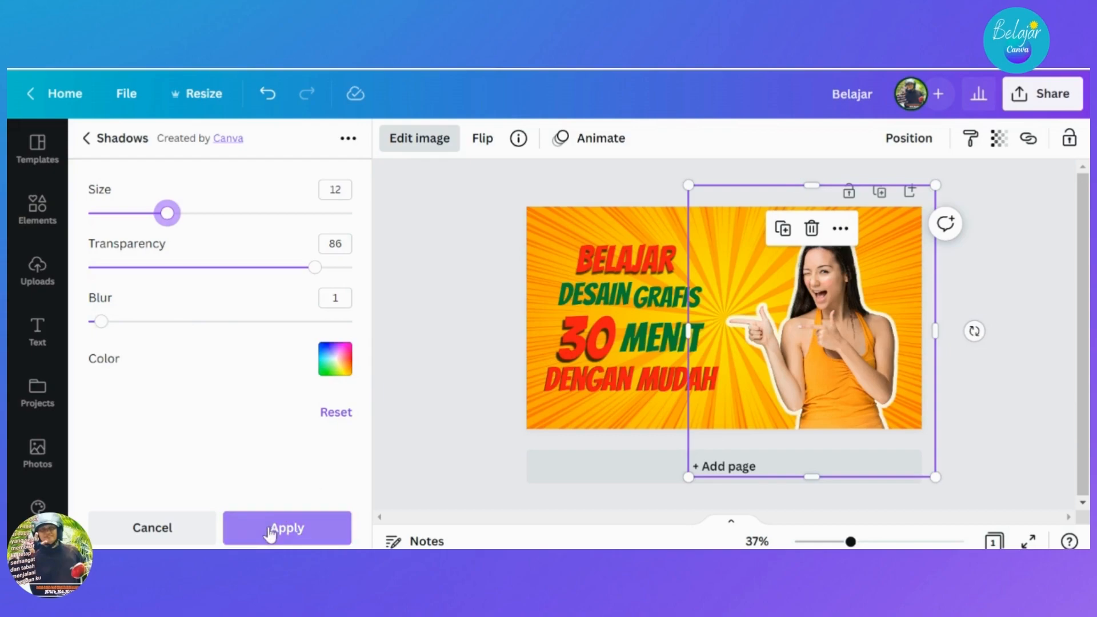
left_click(463, 351)
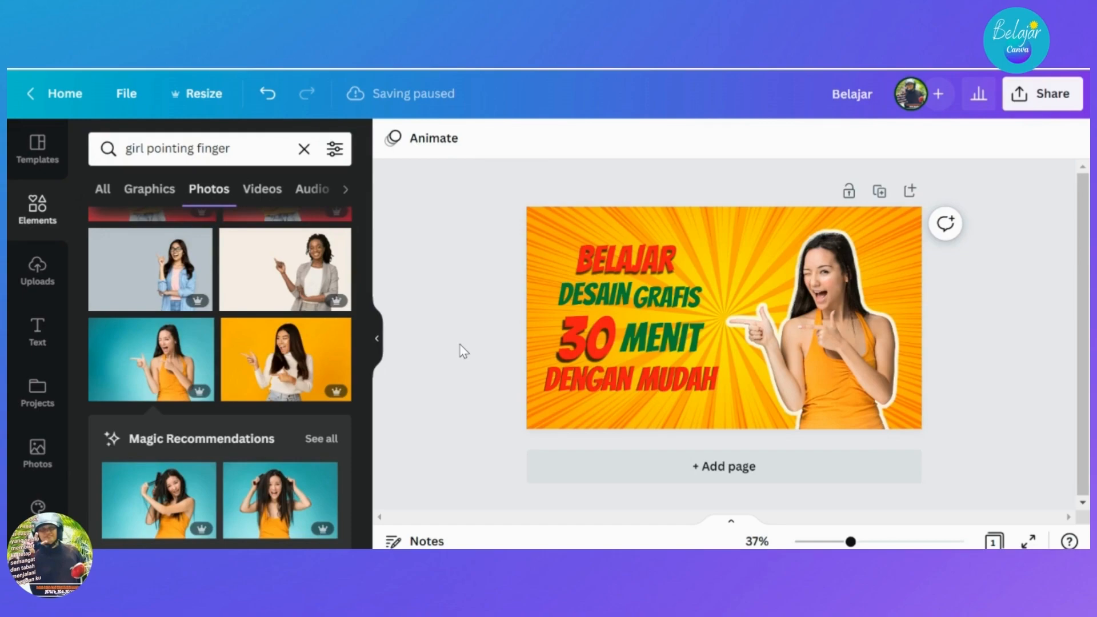
Enlarge the outlined woman slightly from her upper-left corner, bringing her finger closer to the headings.
left_click(821, 325)
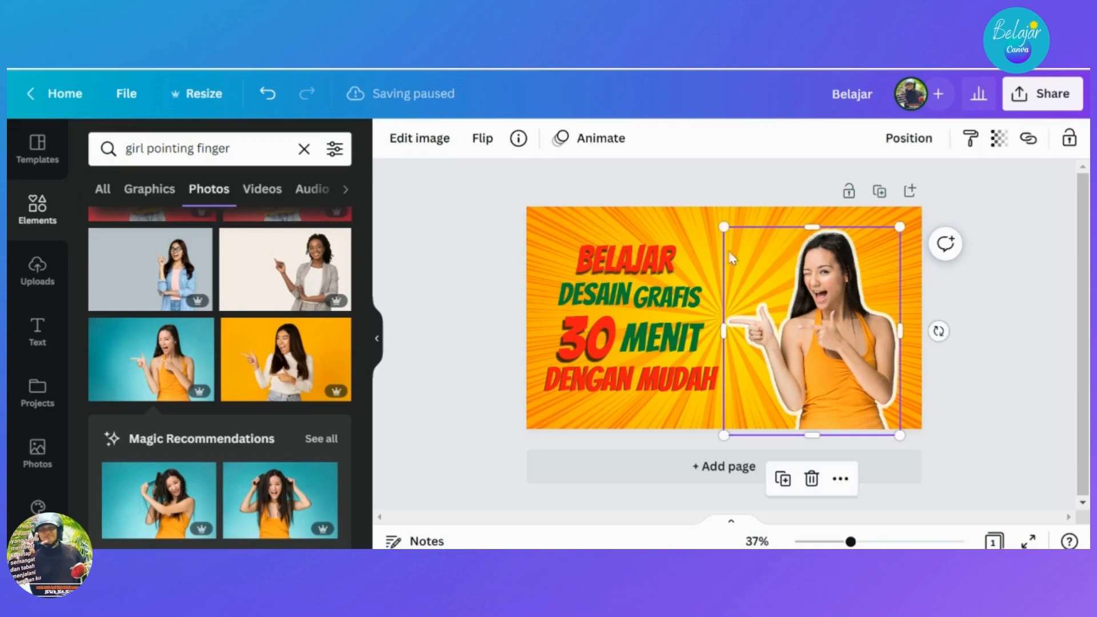
left_click_drag(723, 224, 707, 217)
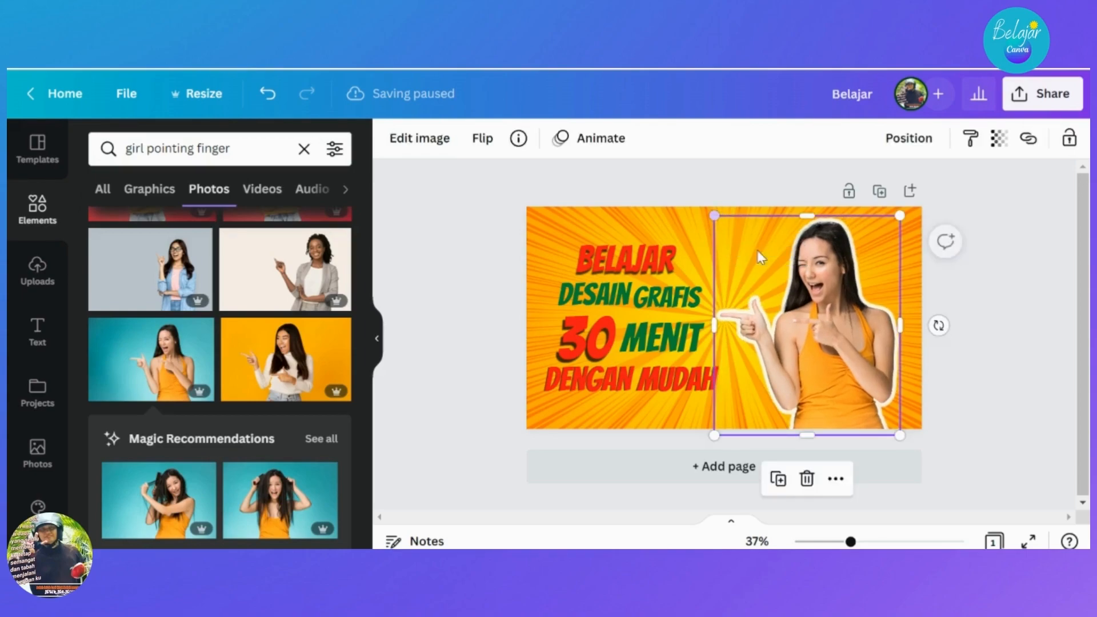
left_click(1007, 332)
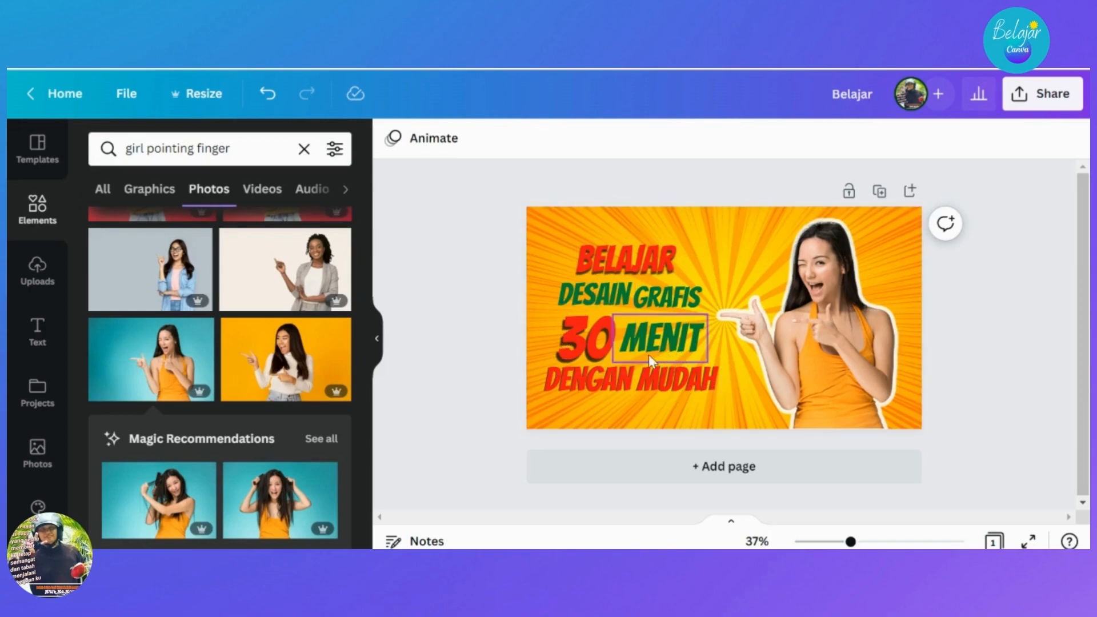
Rename the design as "belajar-membuat-thumbnail".
left_click(123, 109)
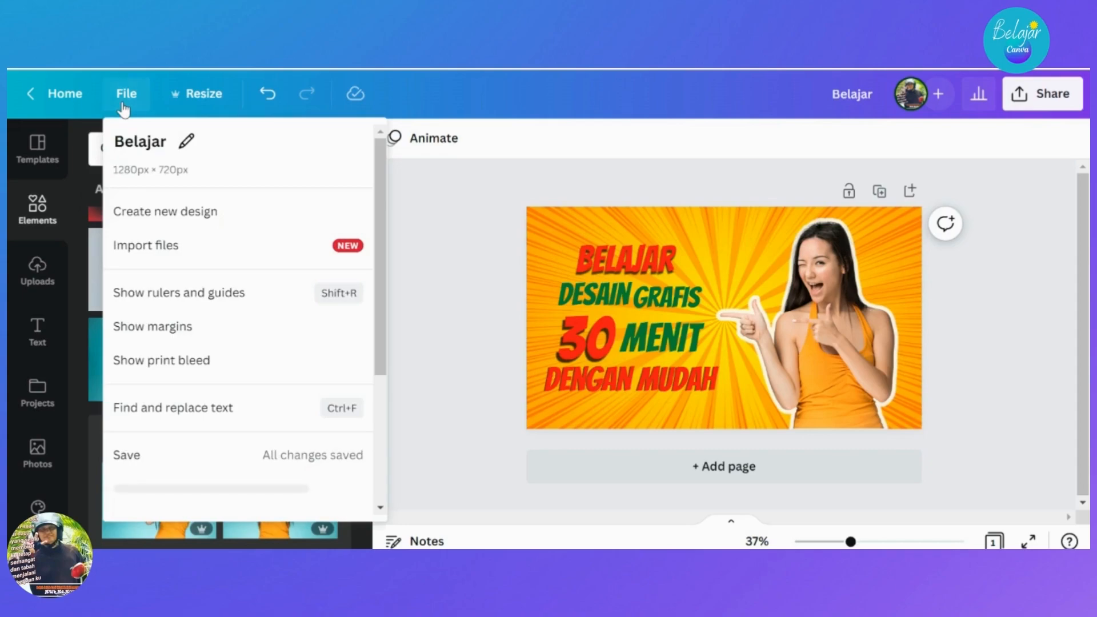
left_click(176, 142)
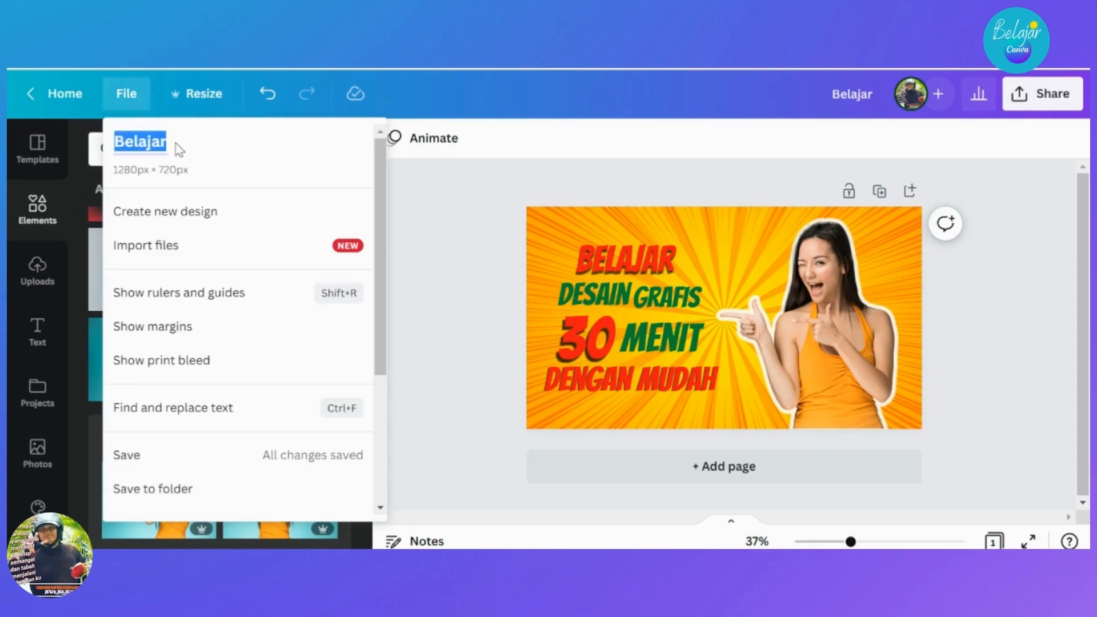
type("b")
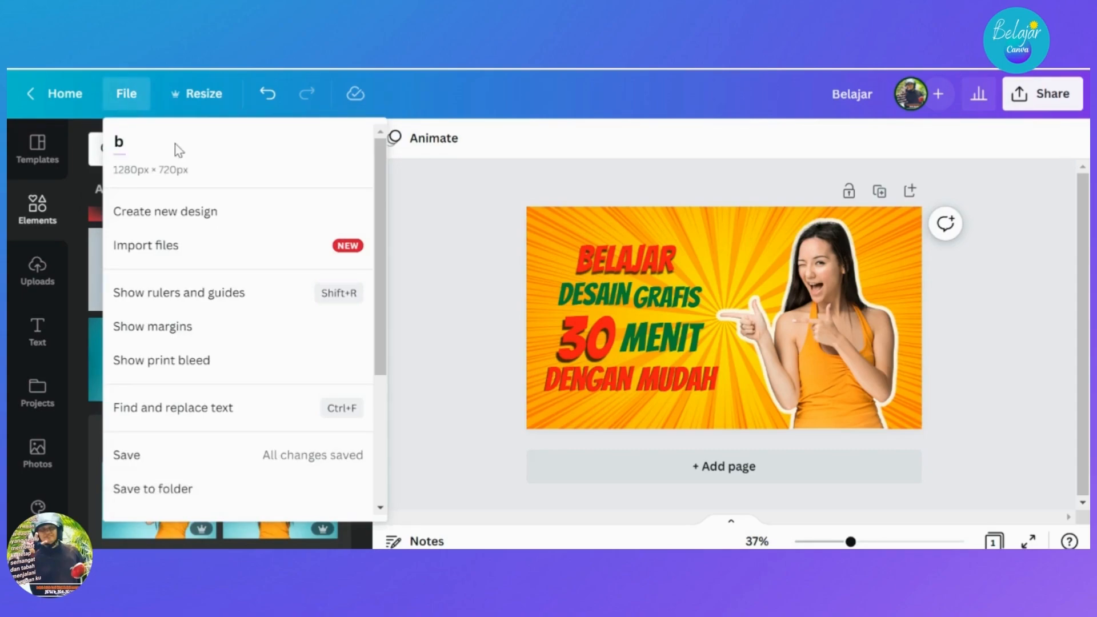
type("elajar-membuat-")
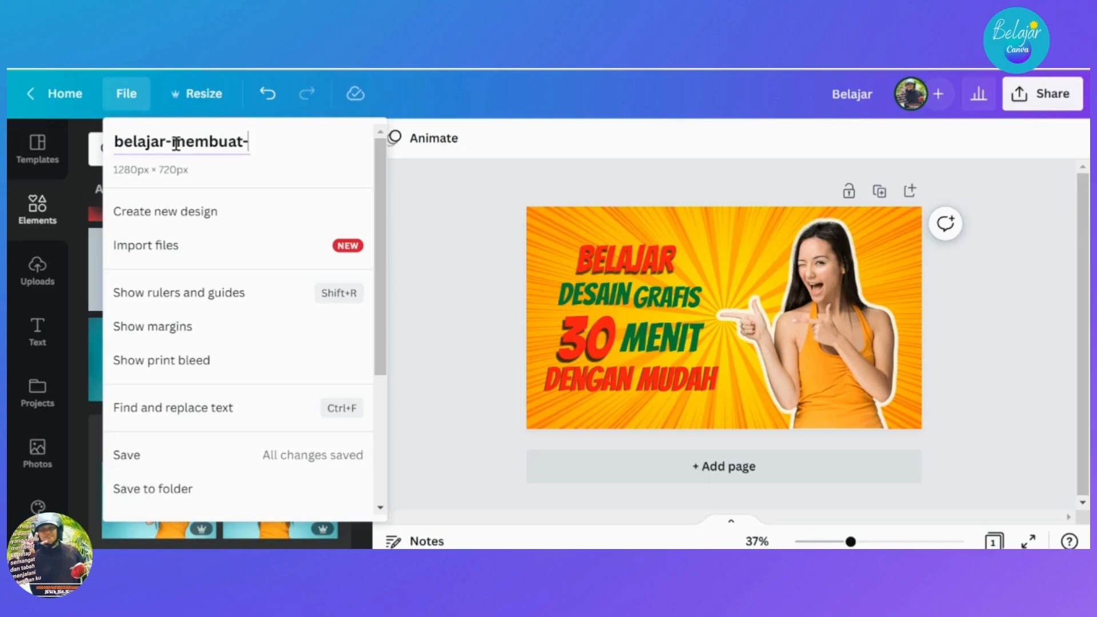
type("thumbnail")
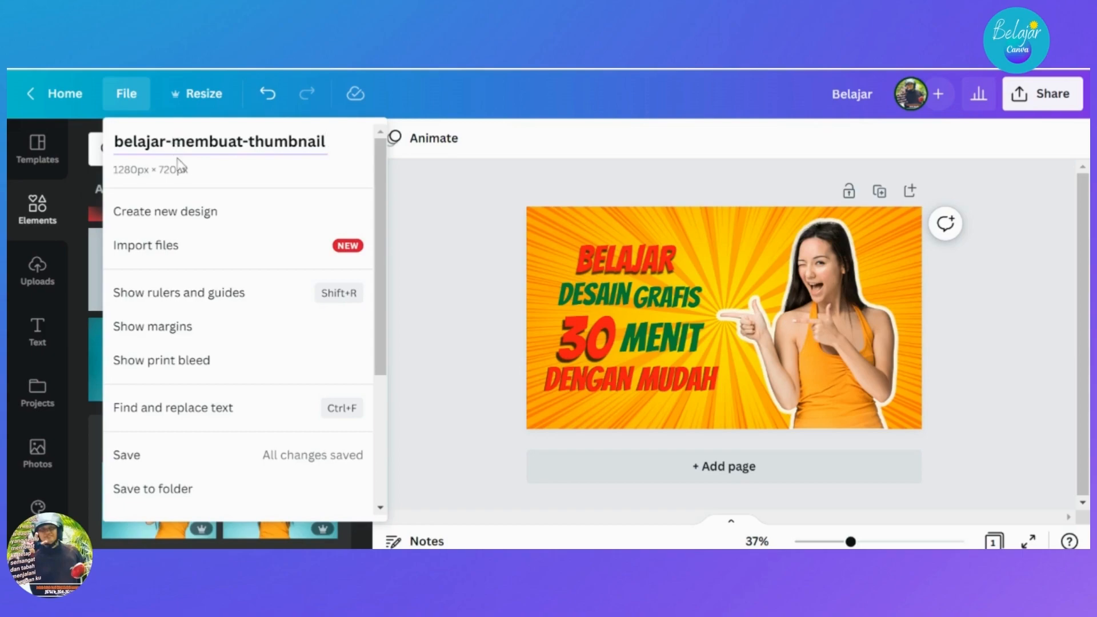
Save the renamed thumbnail design and open its download settings.
left_click(147, 451)
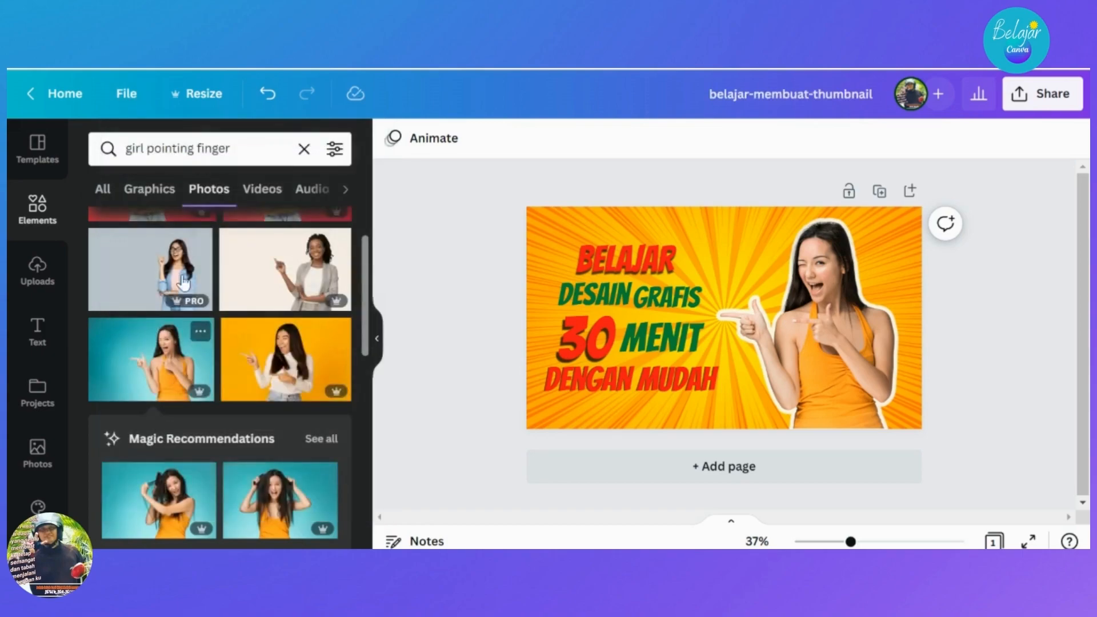
left_click(135, 96)
left_click_drag(380, 176, 369, 301)
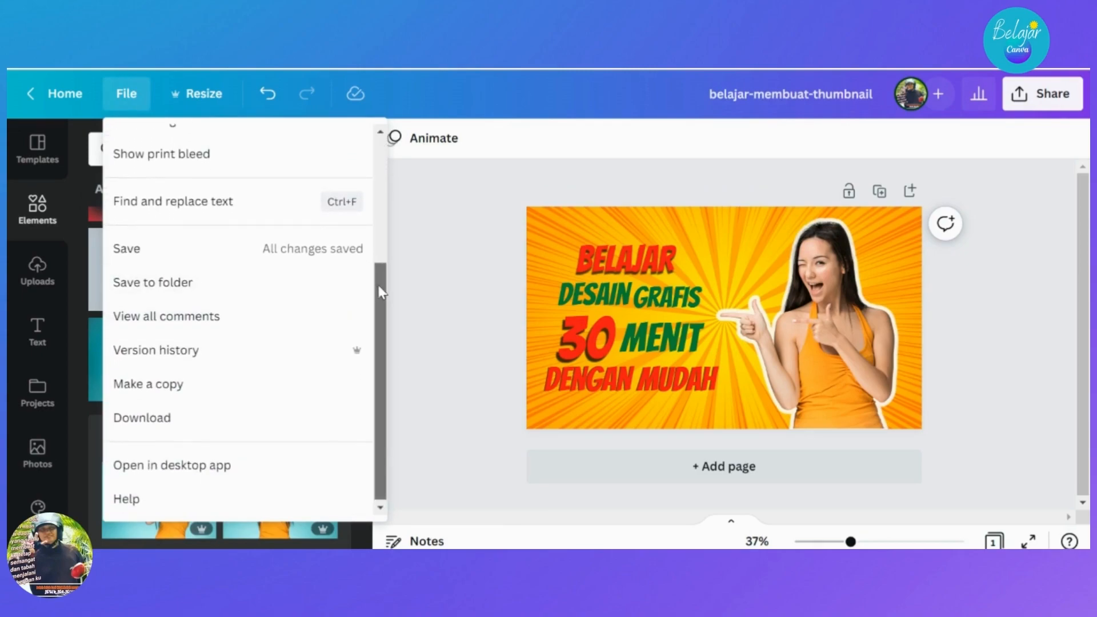
left_click(123, 93)
left_click(124, 93)
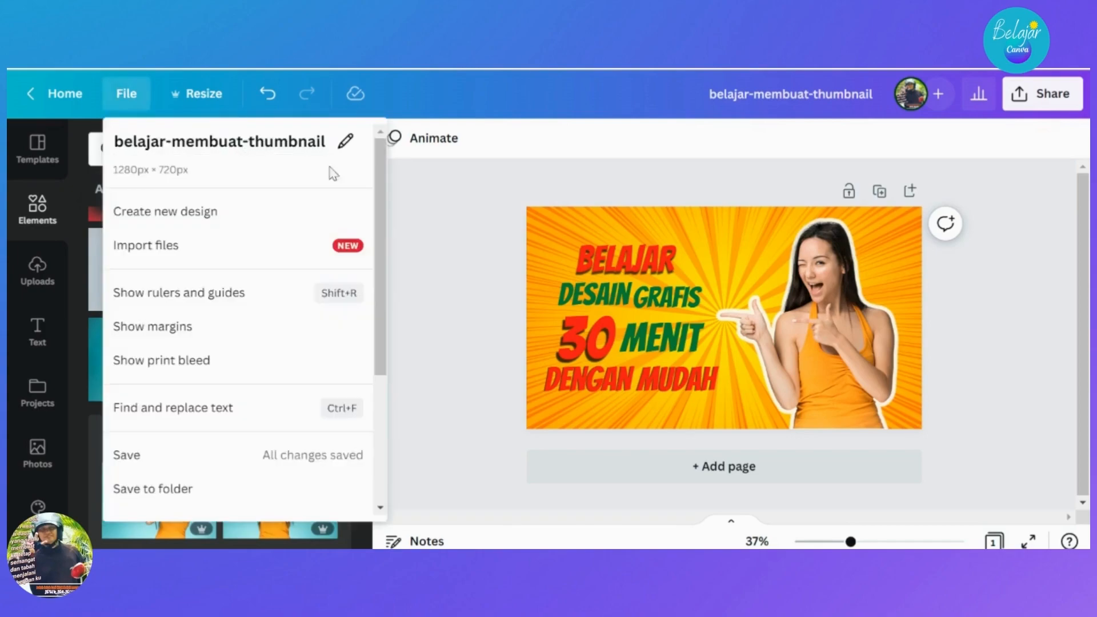
left_click_drag(376, 174, 358, 314)
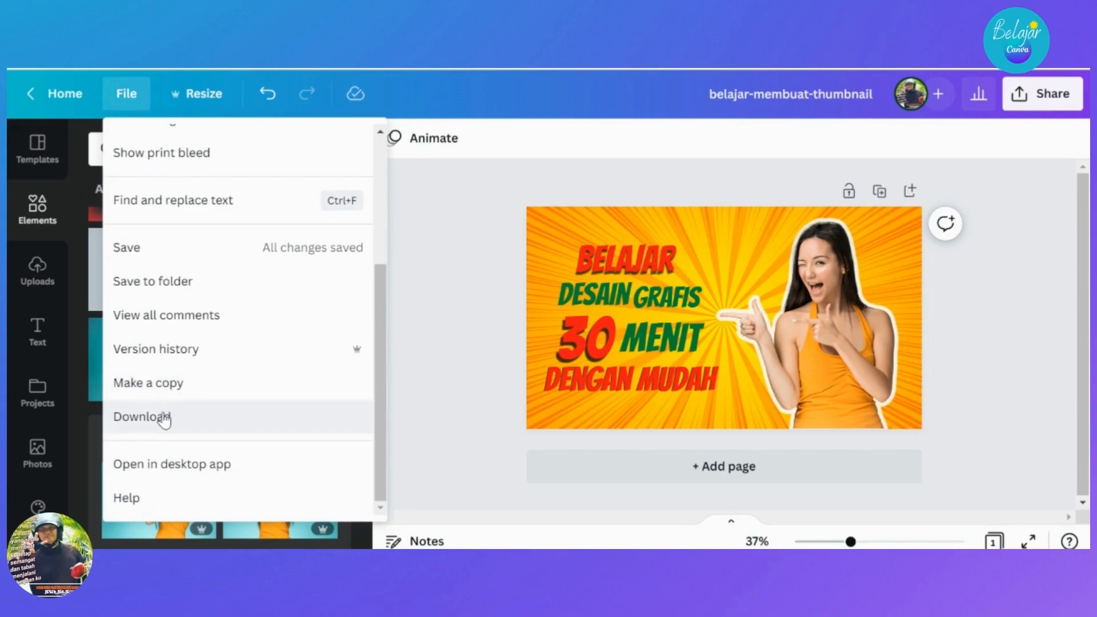
left_click(195, 415)
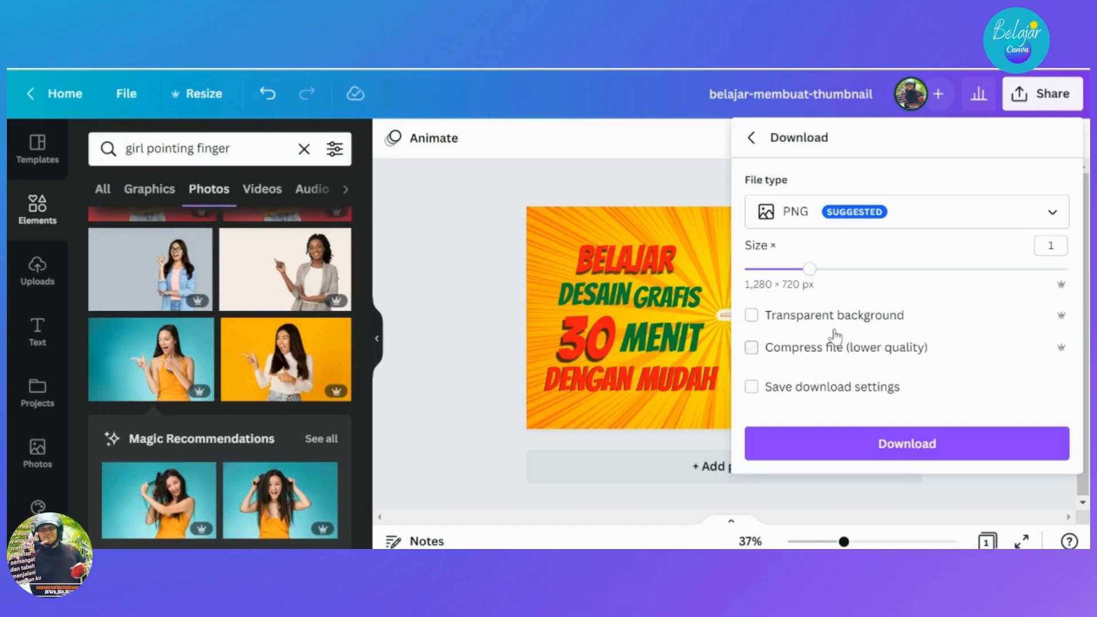
Review the available download file types and keep PNG as the format for the thumbnail.
left_click(952, 223)
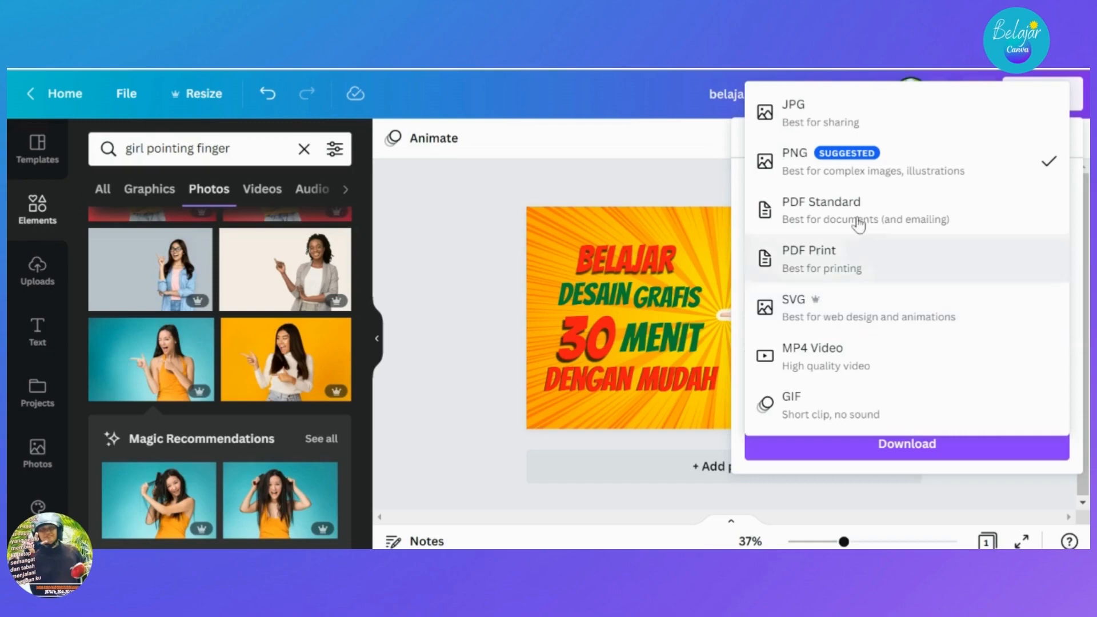
left_click(905, 165)
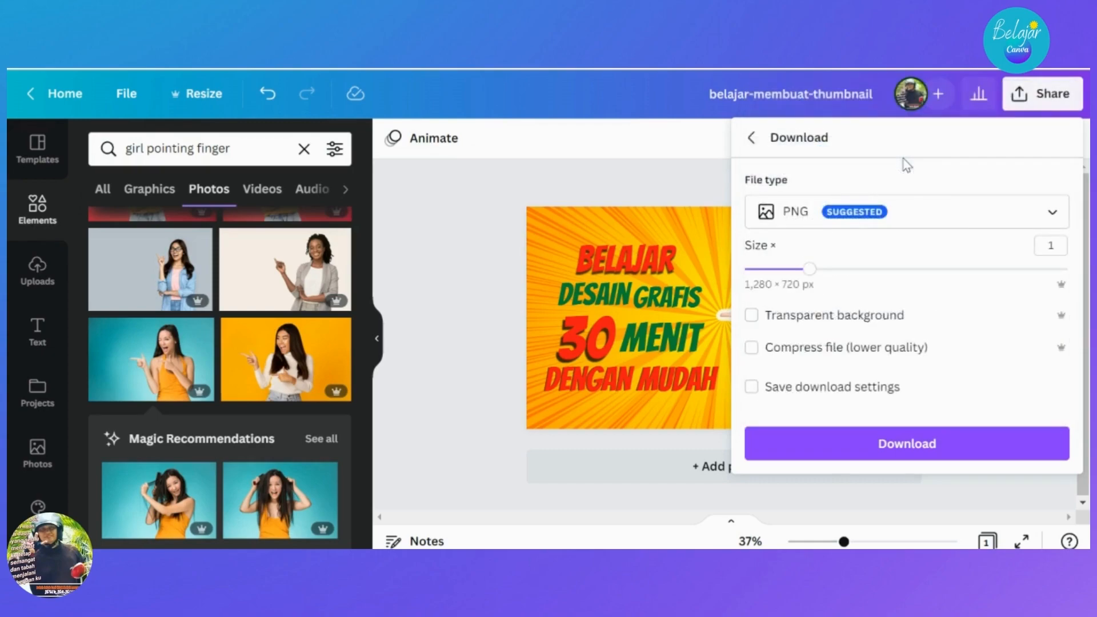
left_click(909, 220)
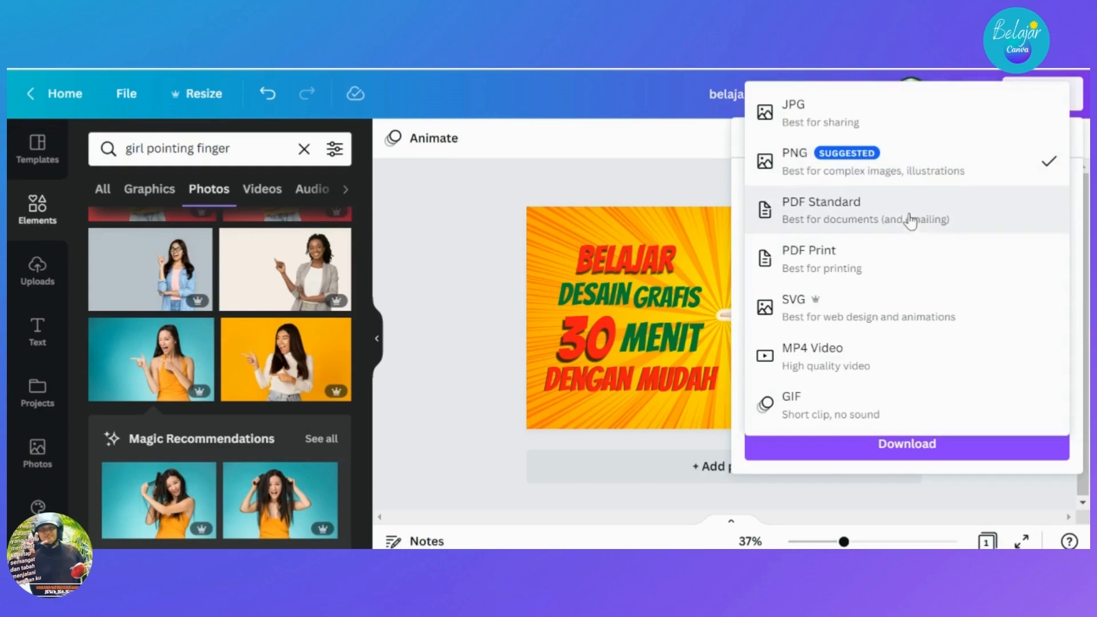
left_click(901, 171)
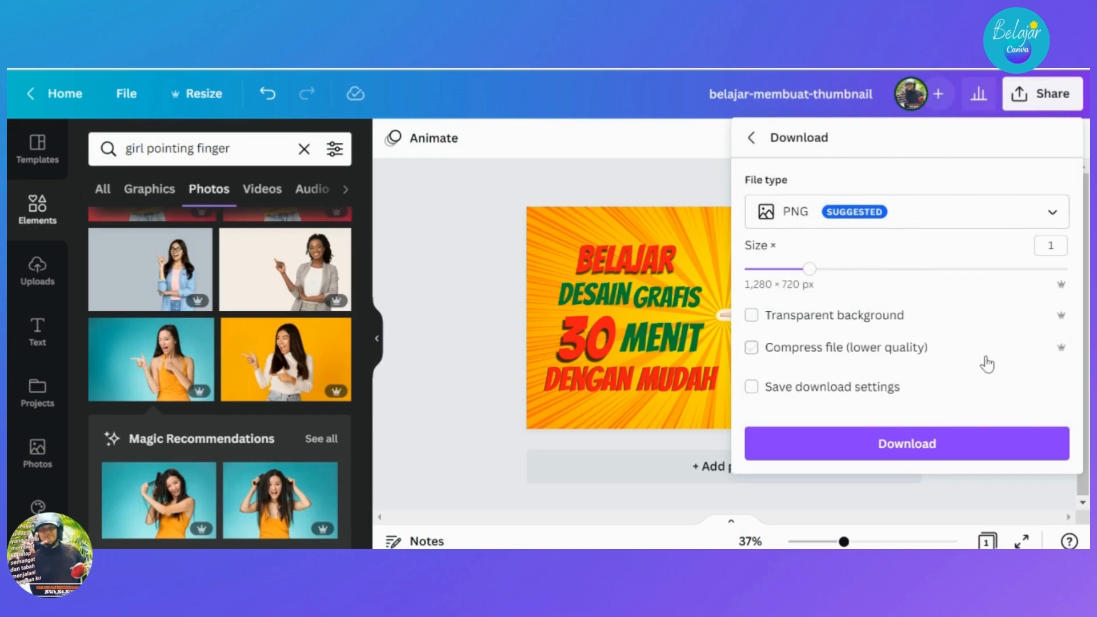
Download the thumbnail to the computer as the PNG image "belajar-membuat-thumbnail" and open the downloaded file.
left_click(933, 445)
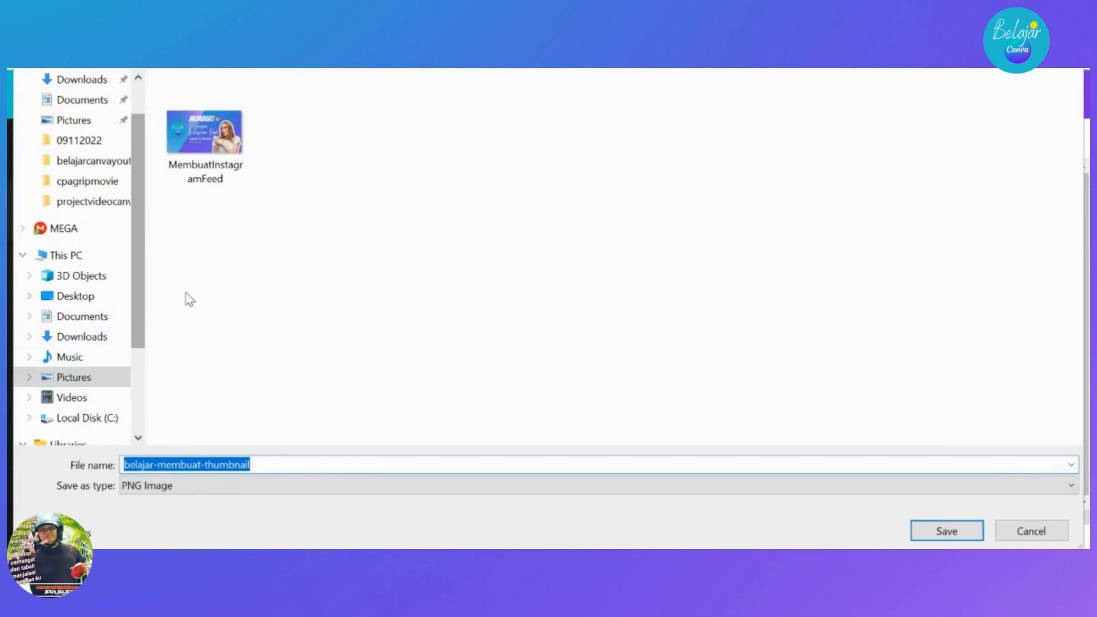
left_click(220, 269)
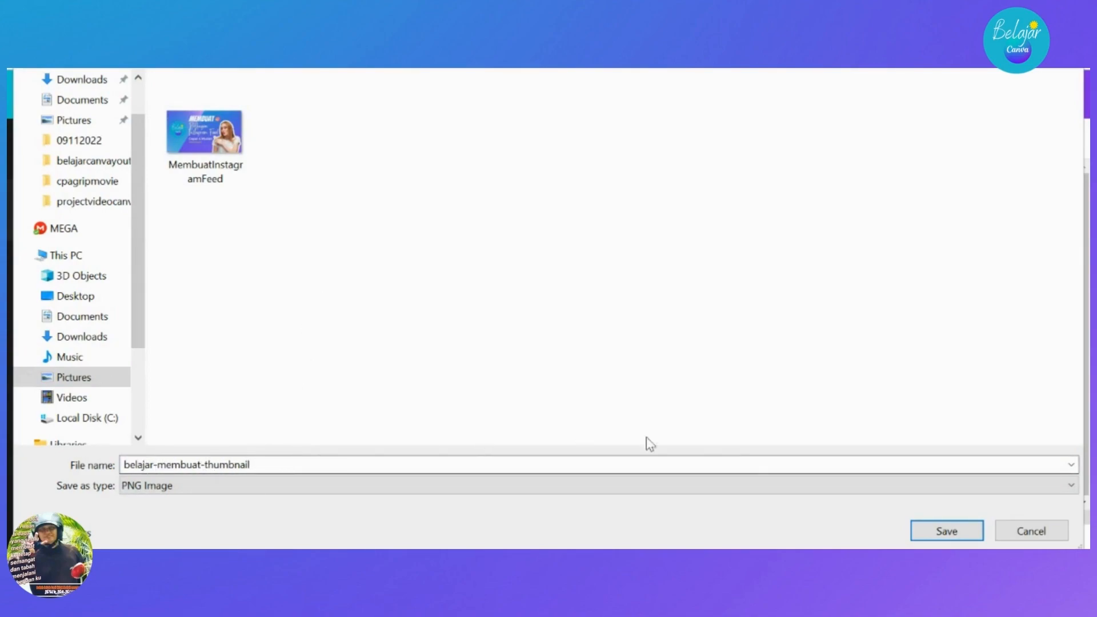
left_click(945, 532)
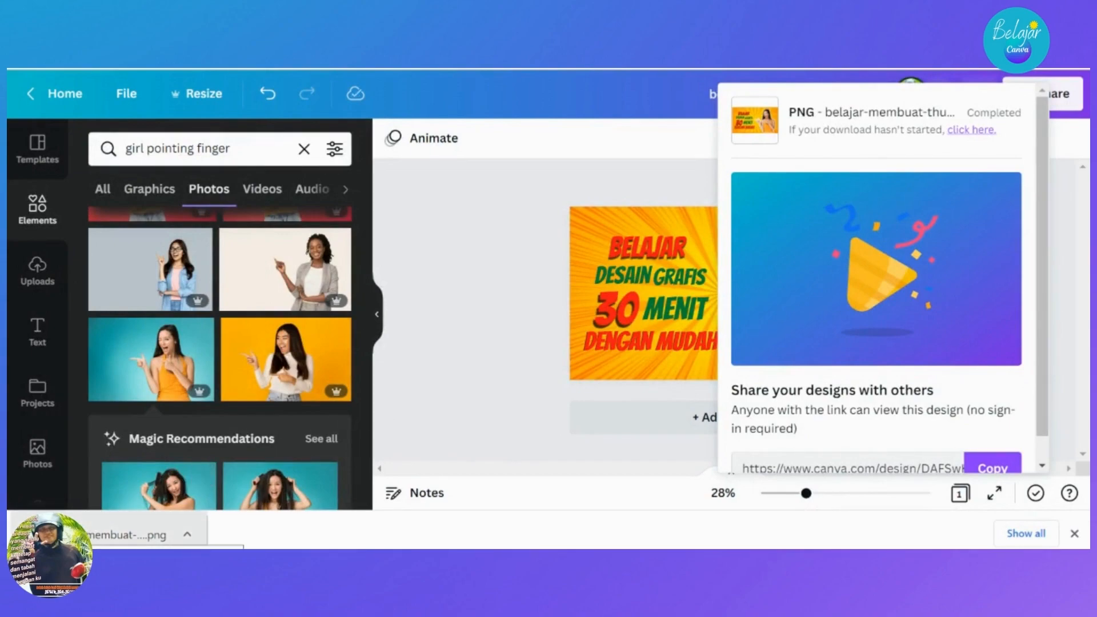
left_click(87, 535)
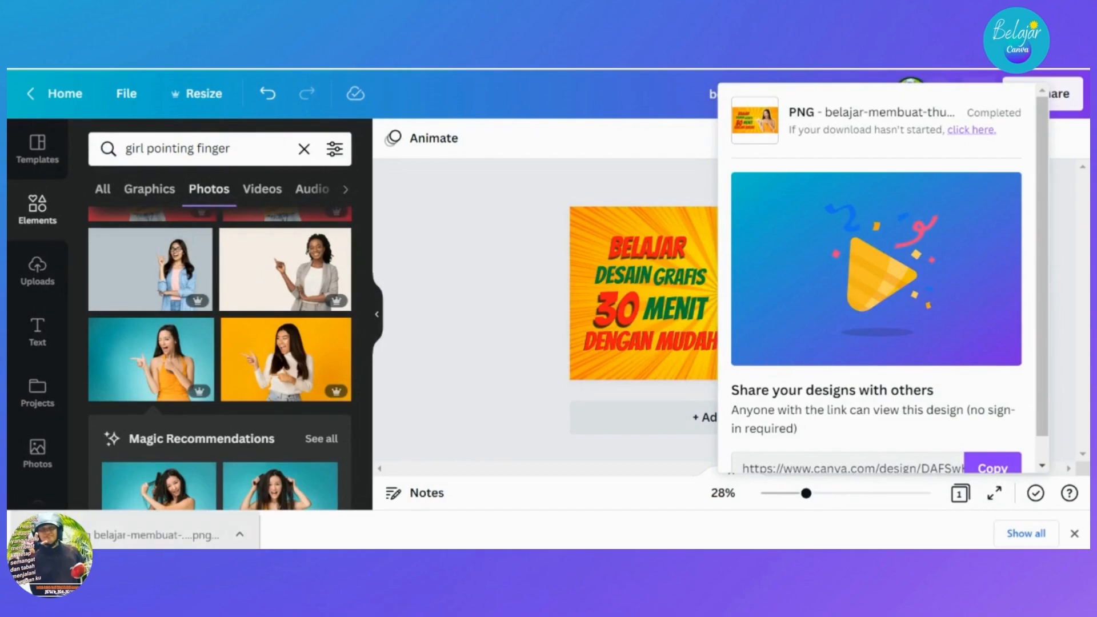